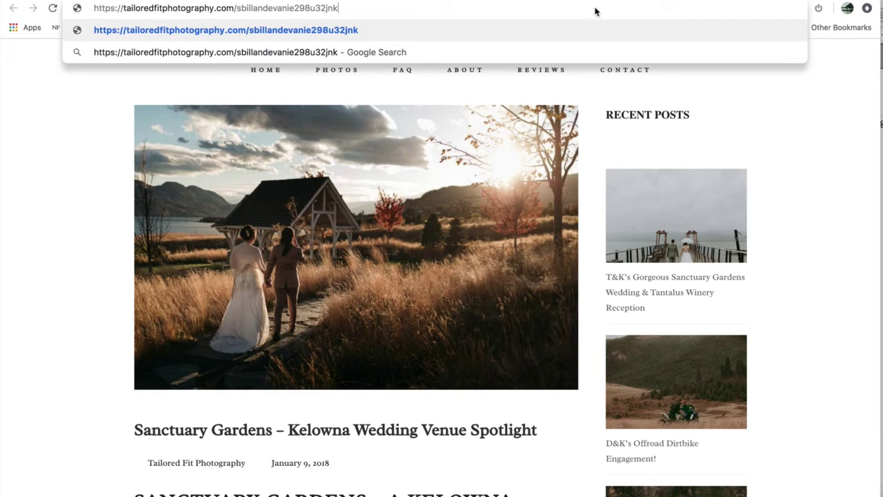
Remove the random page path after tailoredfitphotography.com/ in the browser address and switch to the Content Relevance slide in Photoshop.
left_click_drag(338, 8, 240, 9)
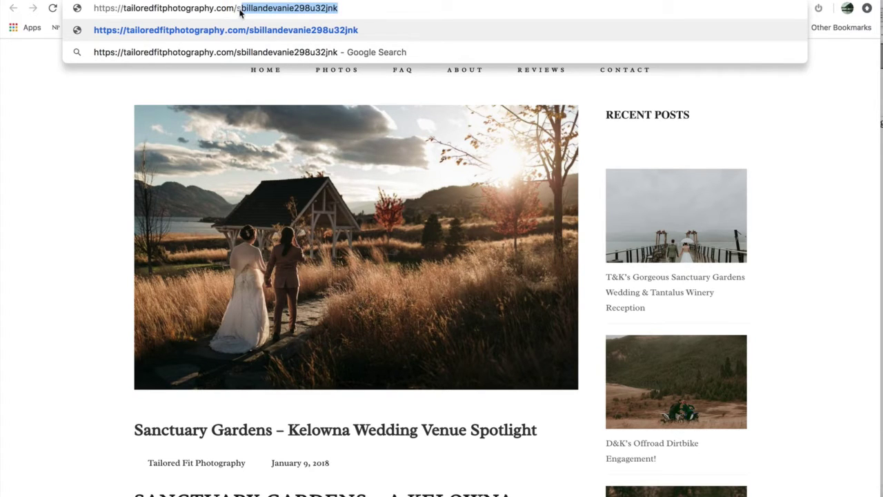
key("BackSpace")
key("ctrl+Left")
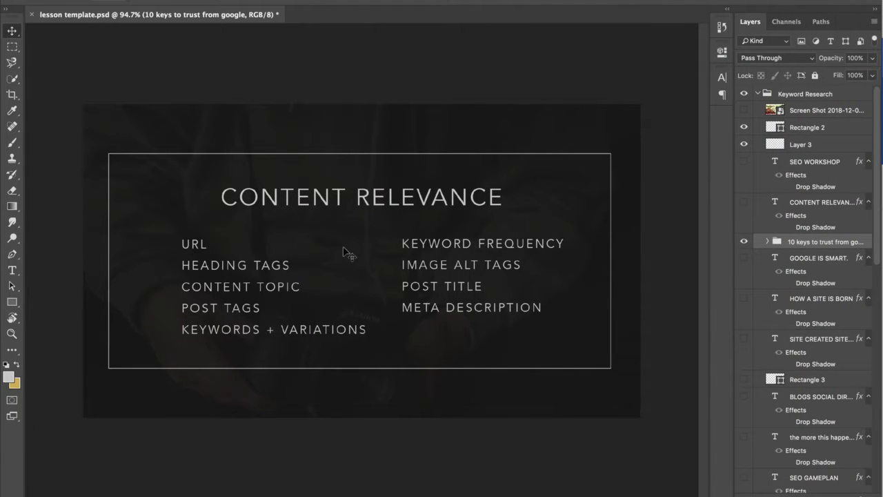
Return to the browser and examine the blog post's opening headings, highlighting them down to "Look No Further: Meet Sanctuary Gardens!".
key("ctrl+Right")
scroll(371, 230, "down", 5)
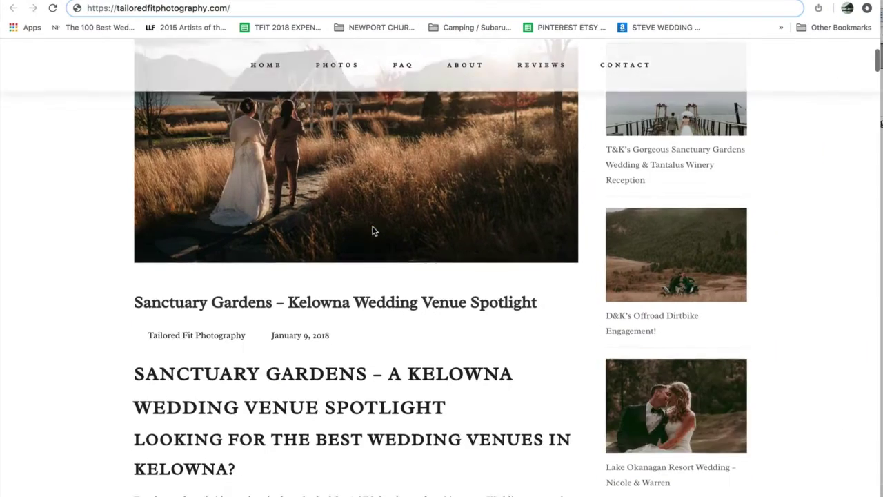
left_click_drag(136, 210, 305, 317)
scroll(305, 317, "down", 4)
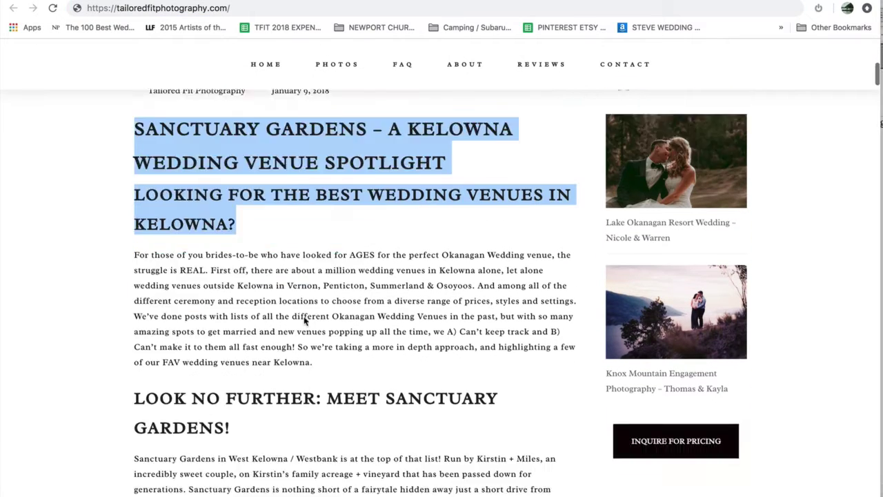
left_click_drag(133, 323, 258, 373)
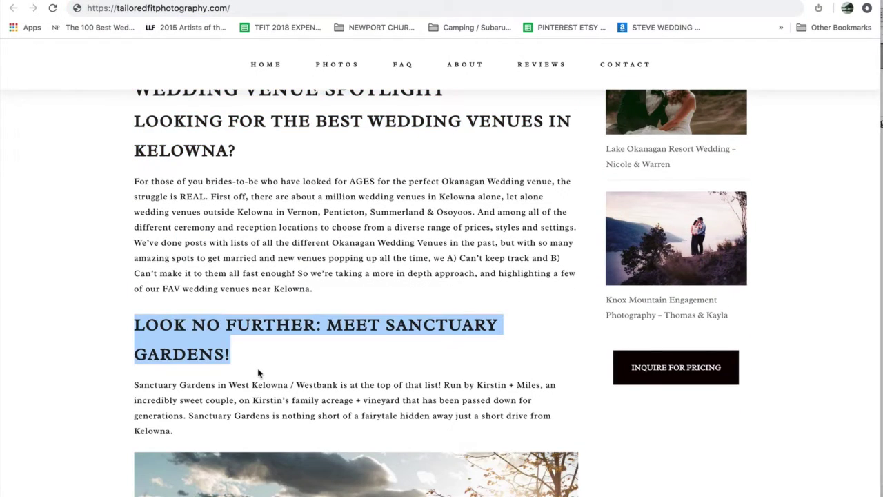
scroll(258, 373, "down", 3)
scroll(258, 368, "down", 10)
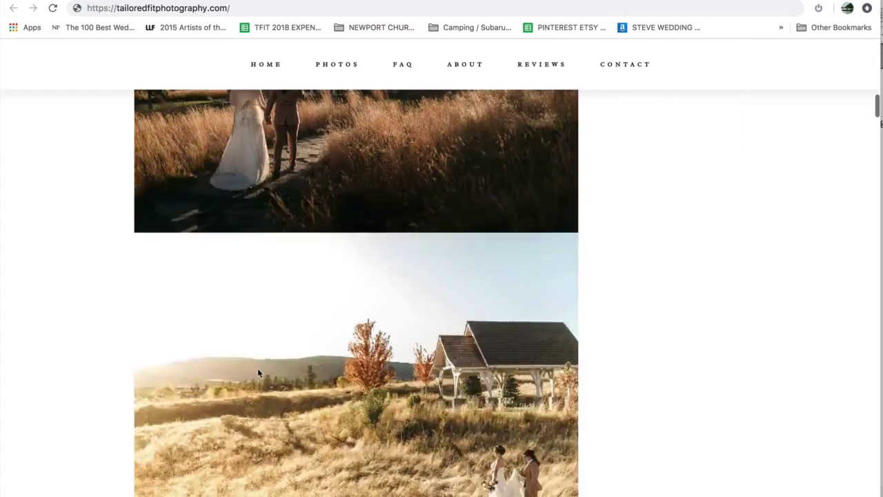
Review the post from its title to the "Sanctuary Gardens | Kelowna" section and compare it with the Content Relevance slide in Photoshop.
scroll(258, 368, "up", 20)
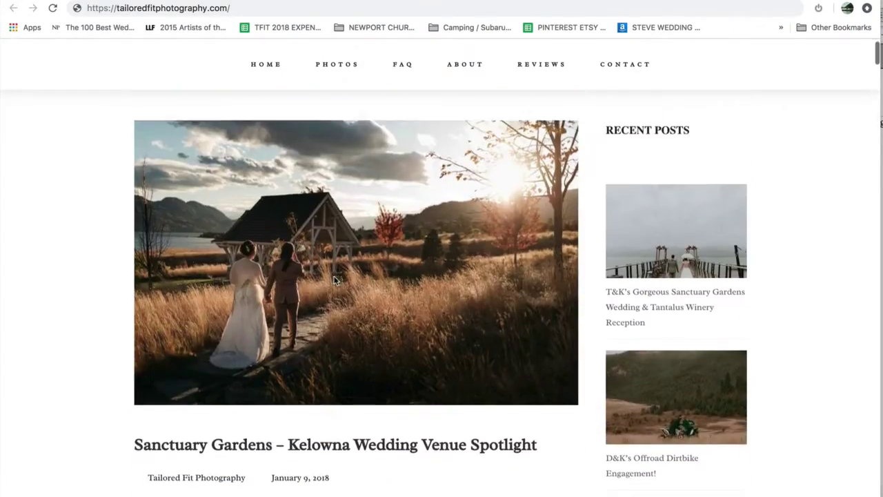
scroll(259, 285, "down", 4)
scroll(304, 394, "down", 1)
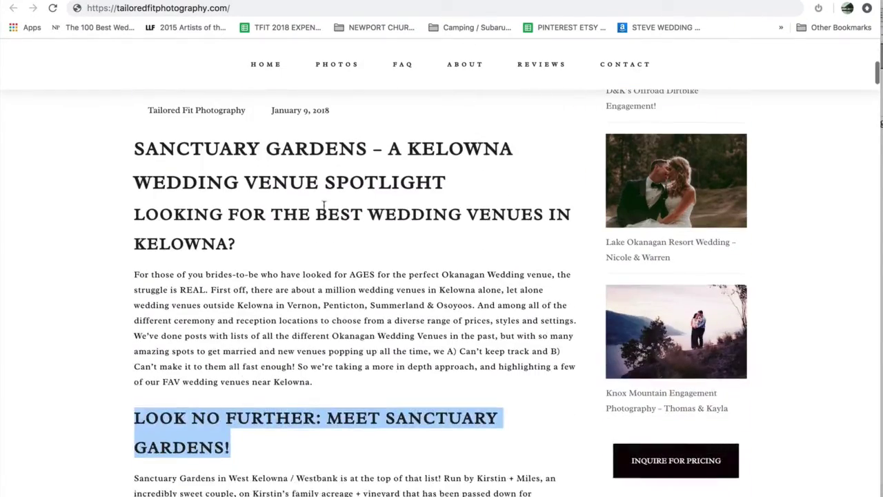
scroll(358, 276, "down", 14)
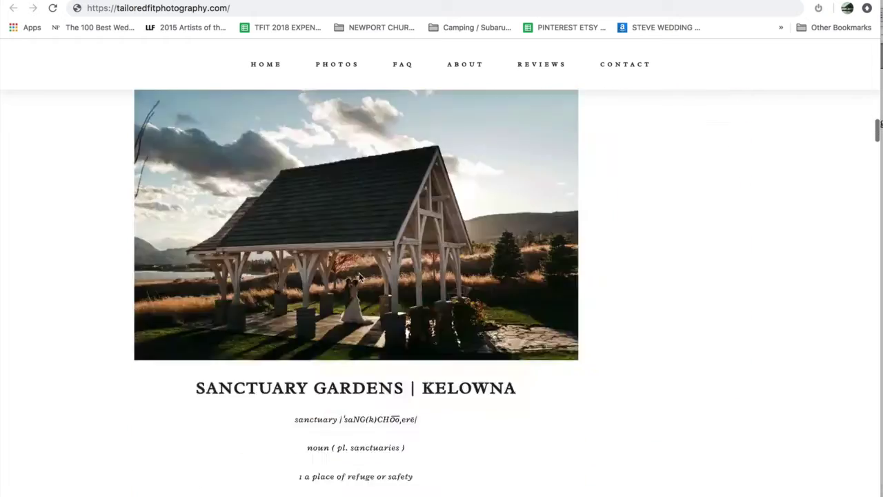
scroll(457, 265, "up", 3)
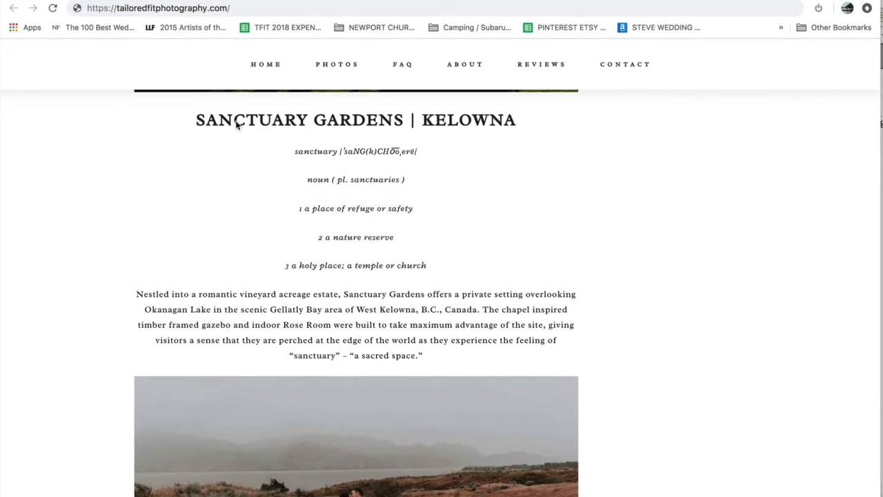
key("ctrl+Left")
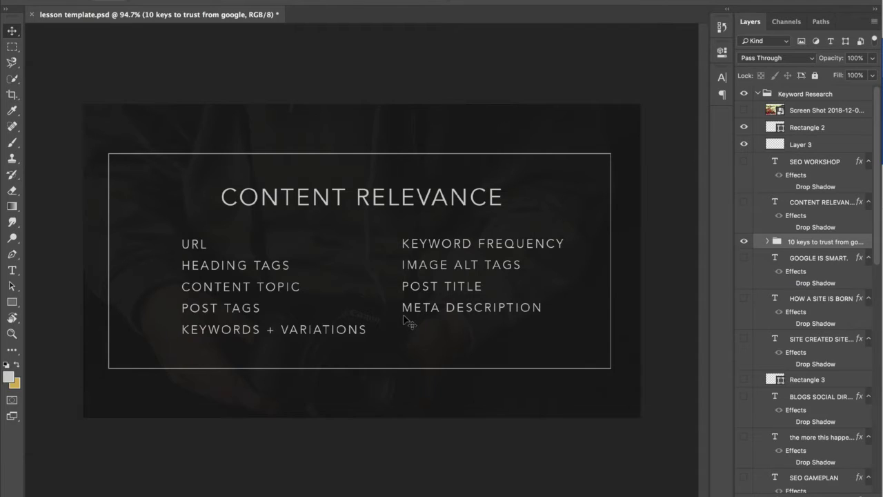
Back in the browser, read on to "A Top Tier Kelowna Wedding Venue" and check the post against the Photoshop slide.
key("ctrl+Right")
scroll(361, 213, "up", 8)
scroll(363, 213, "down", 10)
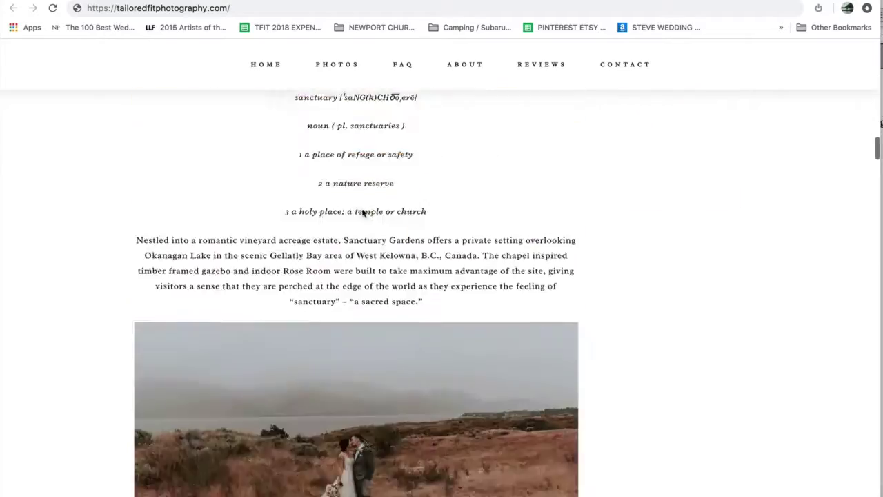
scroll(358, 220, "down", 12)
scroll(315, 302, "down", 3)
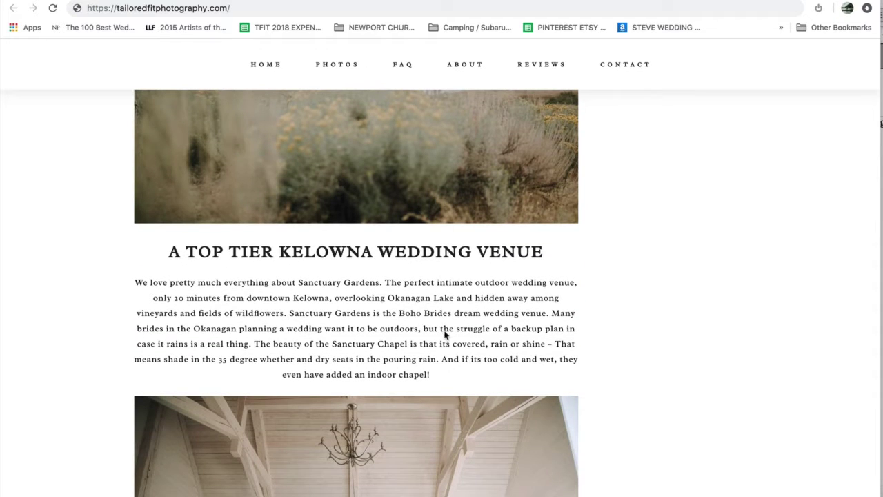
key("ctrl+Left")
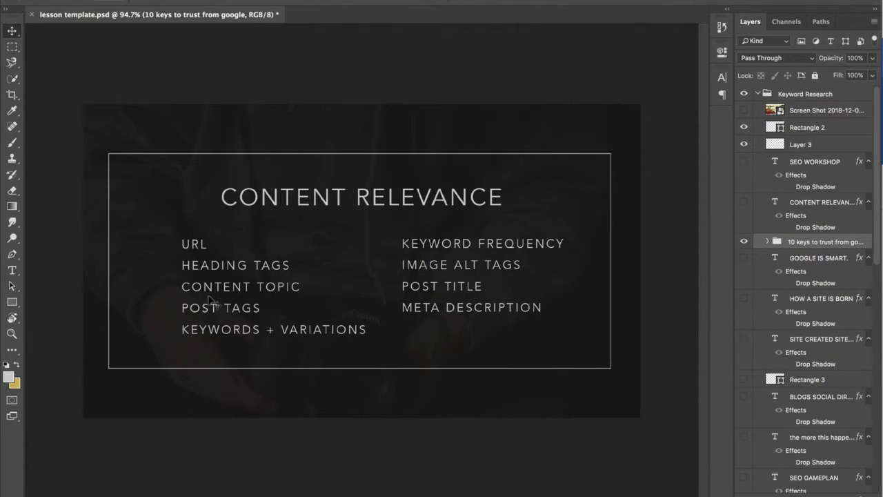
Switch back to the browser and look through the remaining wedding photos in the blog post.
key("ctrl+Right")
scroll(690, 276, "down", 6)
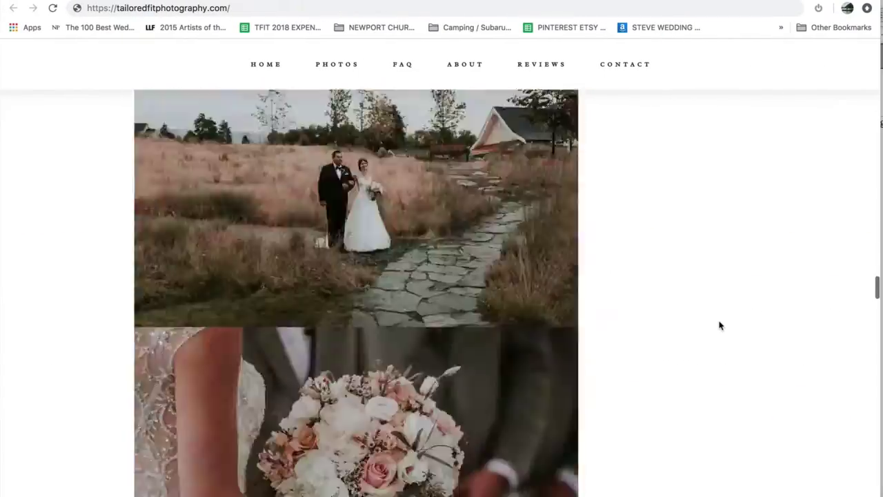
scroll(720, 325, "down", 15)
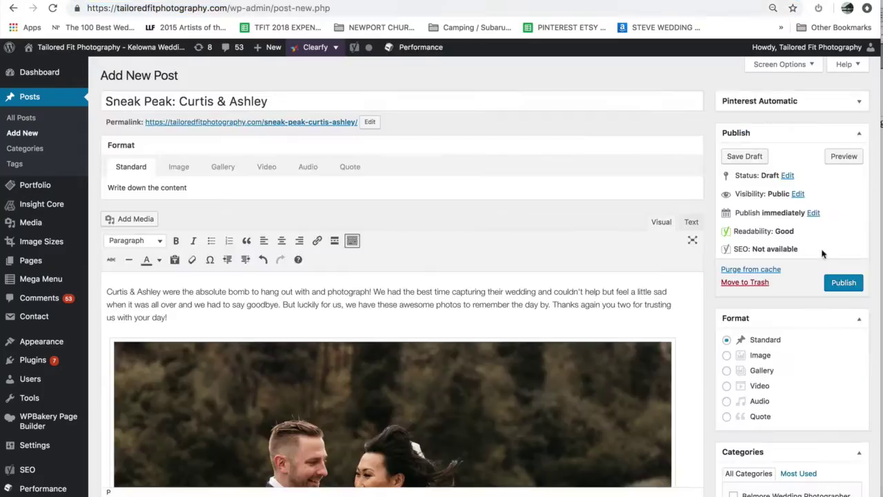
Locate the Tags box of the new WordPress post and place the cursor in its entry field.
scroll(818, 331, "down", 5)
left_click(748, 371)
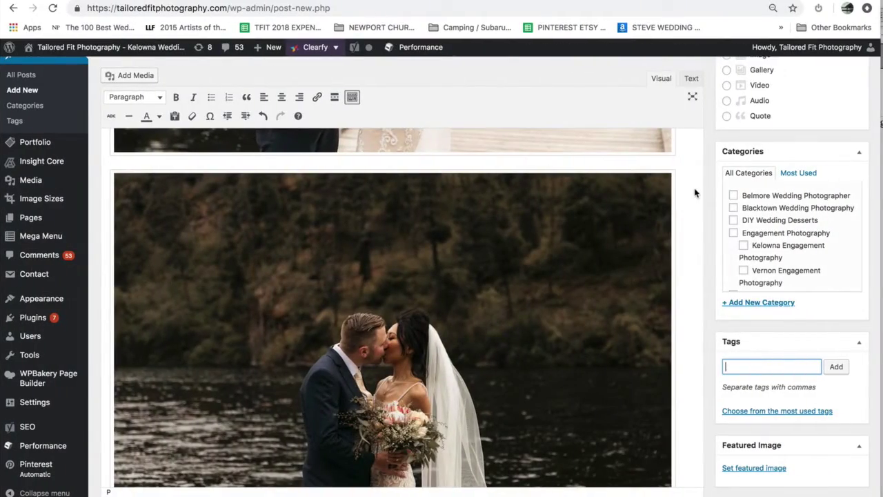
Open the Yoast SEO snippet editor at the meta description and review the SEO title, slug and description fields.
scroll(548, 310, "down", 15)
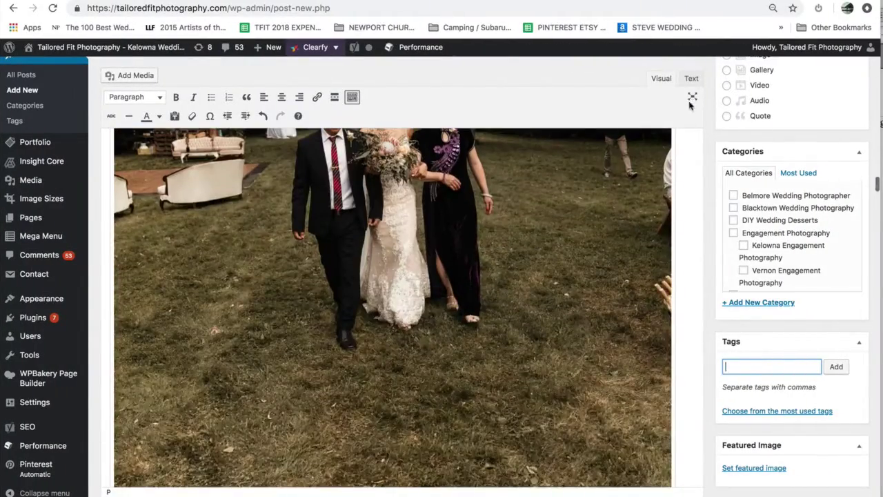
scroll(637, 384, "down", 10)
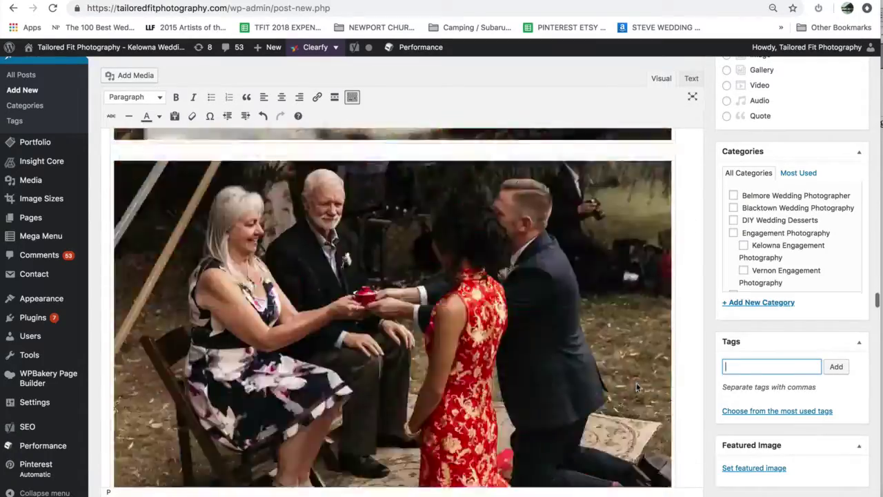
scroll(636, 386, "down", 20)
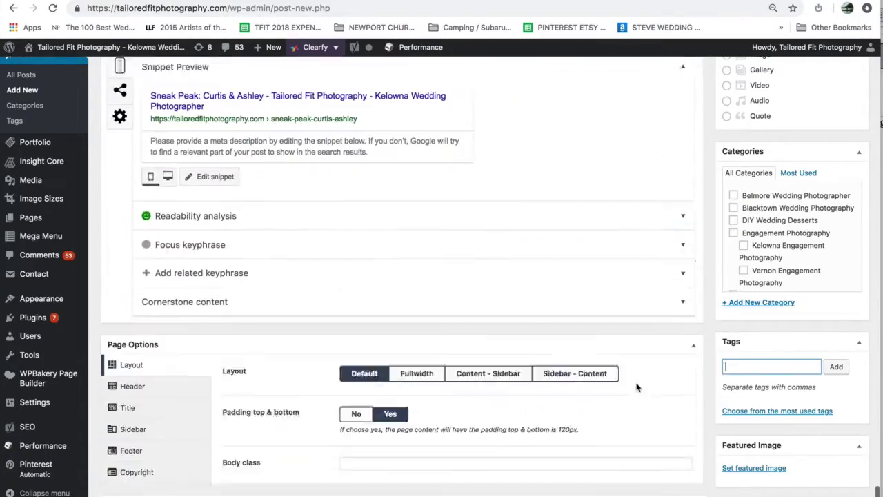
scroll(636, 387, "down", 1)
scroll(503, 203, "up", 8)
scroll(504, 204, "down", 5)
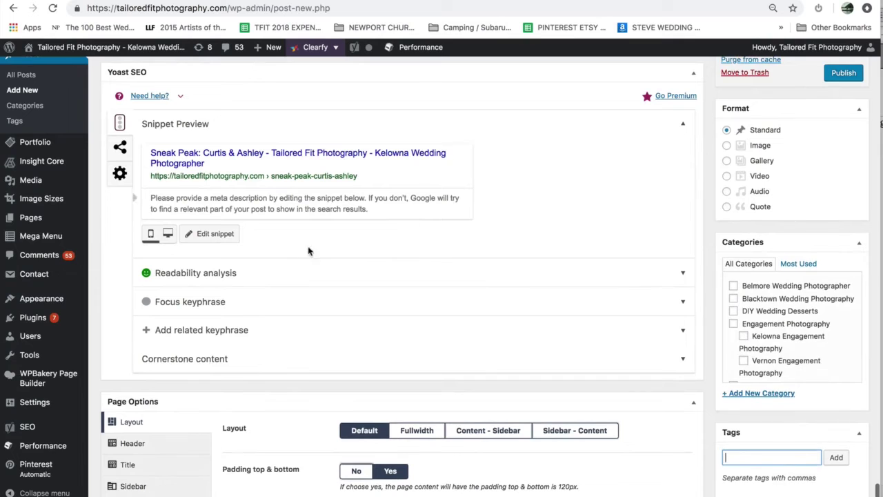
scroll(412, 302, "down", 1)
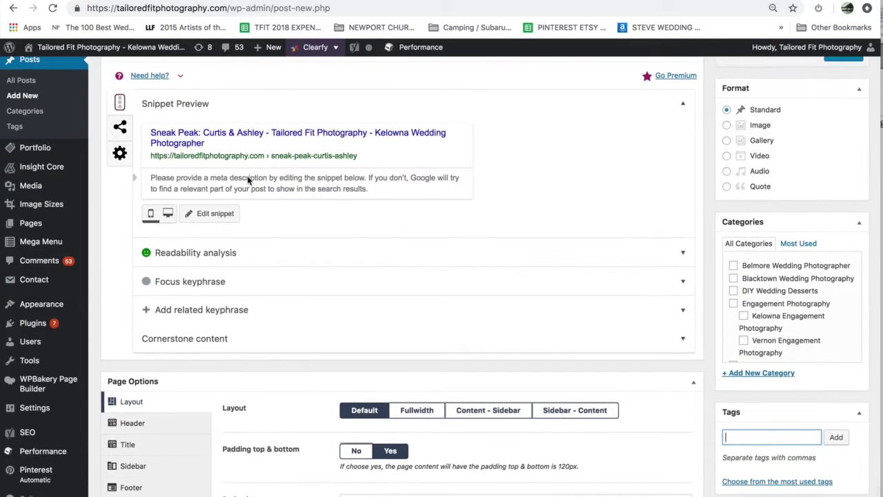
left_click(249, 180)
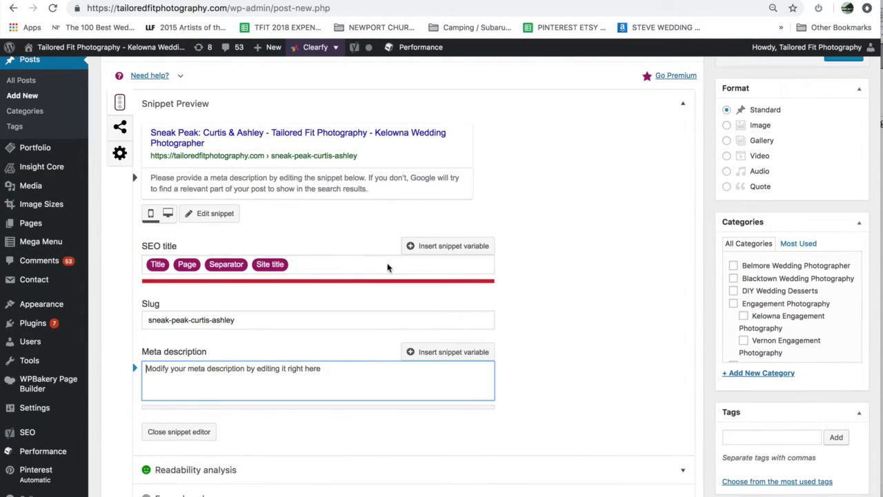
scroll(387, 263, "down", 3)
scroll(350, 262, "up", 4)
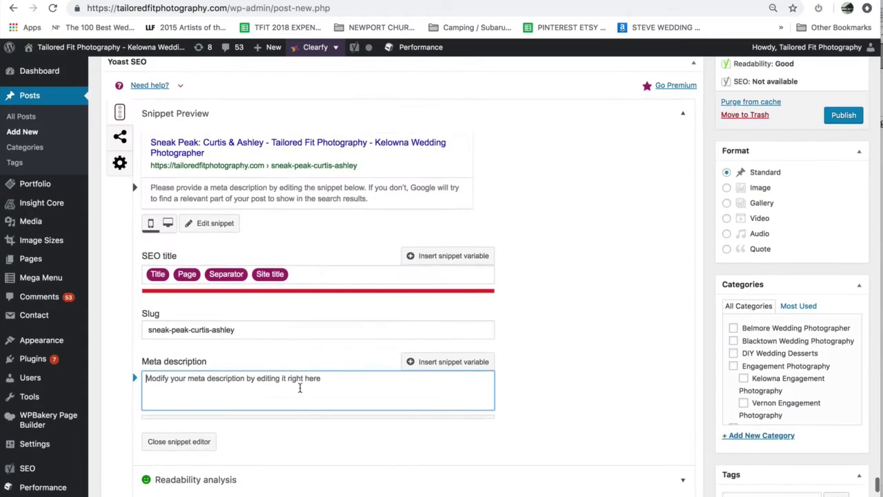
Expand the Focus keyphrase section of Yoast SEO and enter "Sanctuary Gardens Wedding" as the keyphrase.
scroll(300, 388, "down", 5)
scroll(322, 343, "down", 3)
left_click(223, 175)
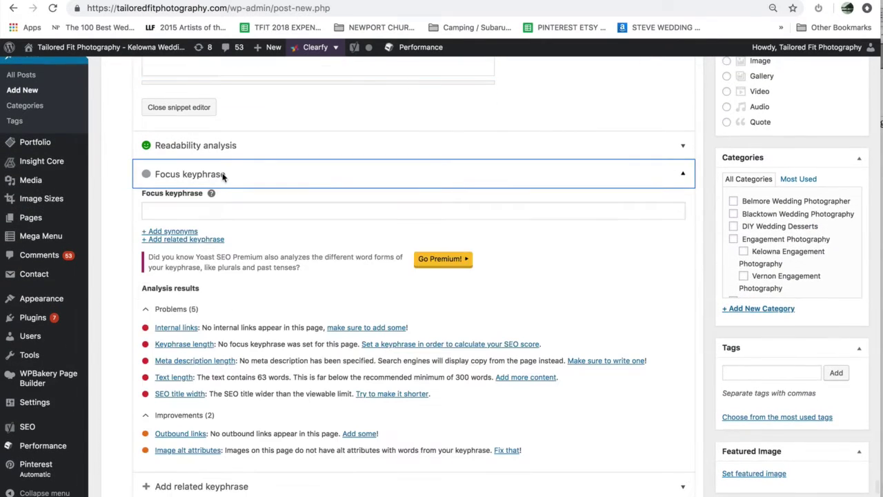
left_click(205, 213)
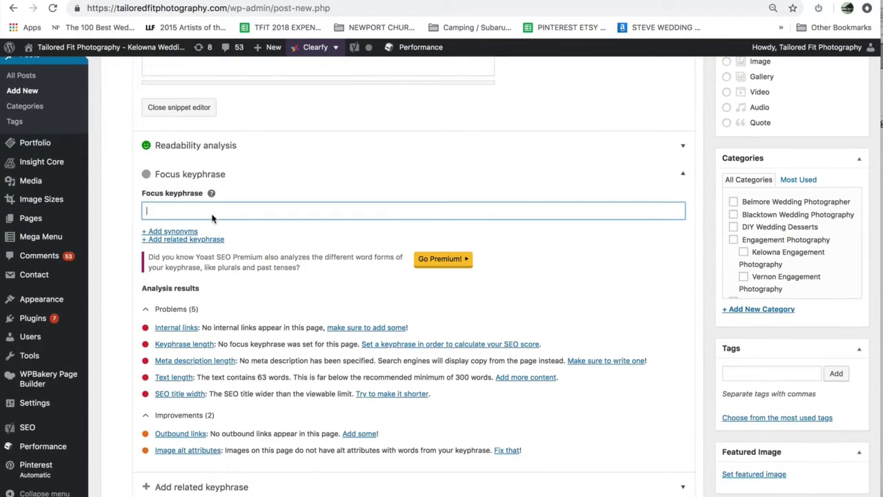
type("Sanc")
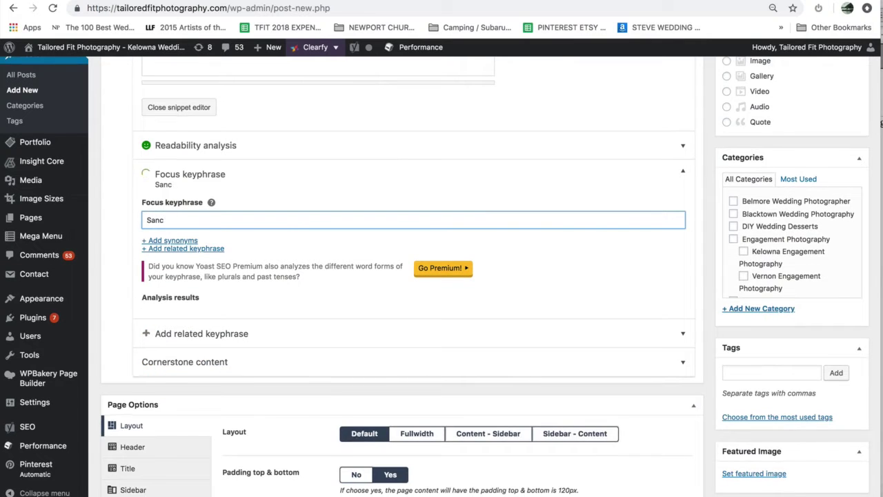
type("tuary Gardens Wedding")
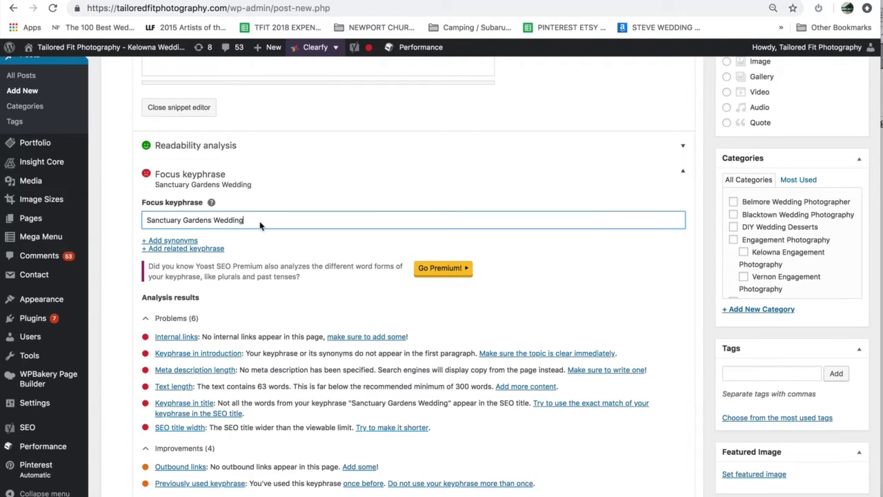
Append the comma-separated variation "wedding at sanctuary gardens" to the focus keyphrase.
type(", ")
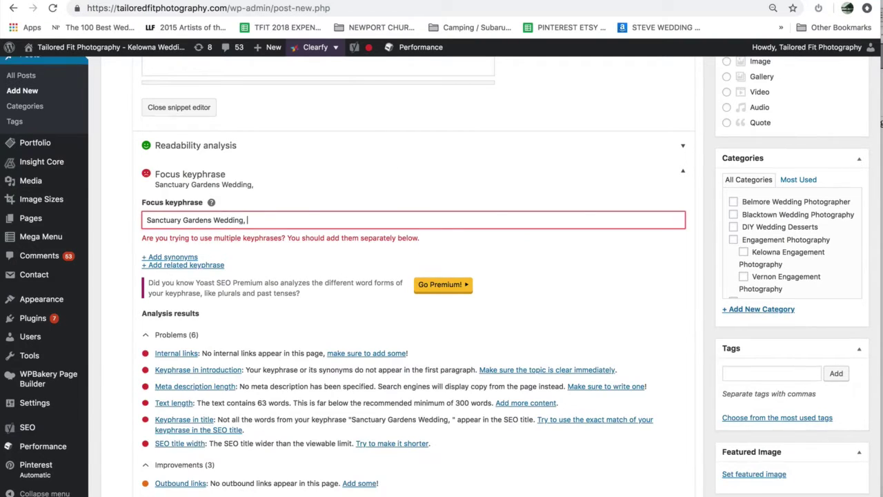
type("snactua")
key("BackSpace")
key("BackSpace")
key("BackSpace")
key("BackSpace")
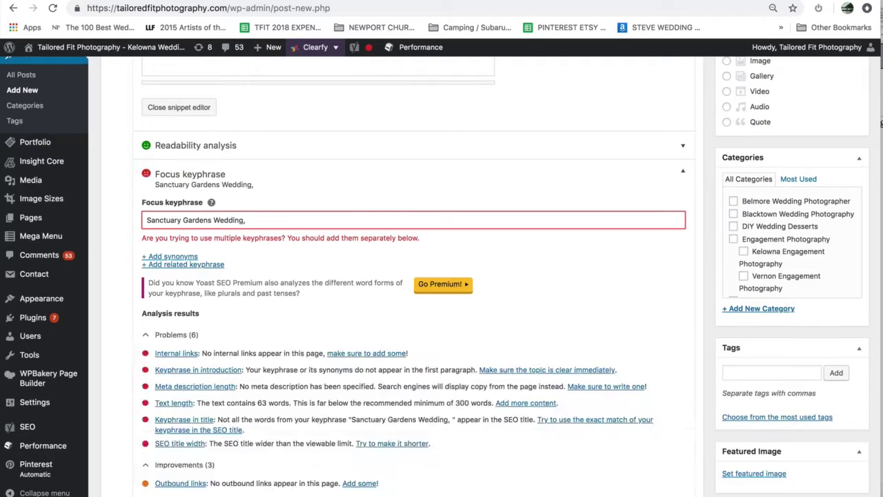
type("wedding at sanct")
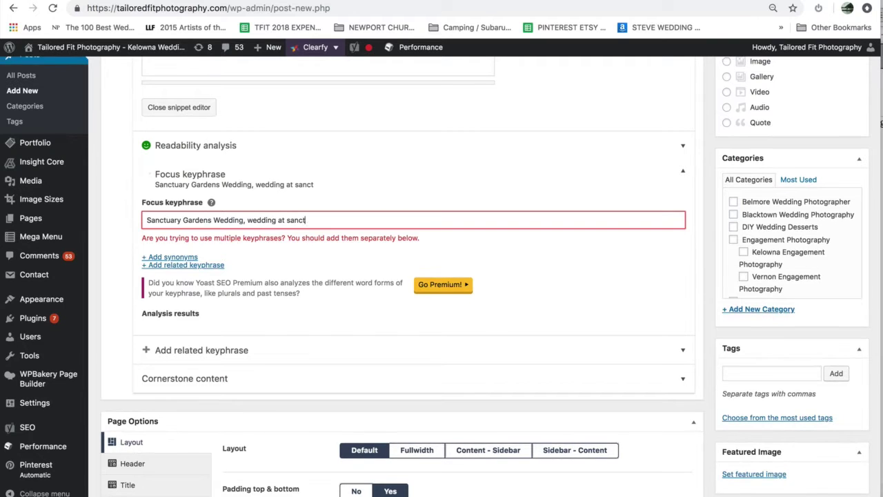
type("uary gardens")
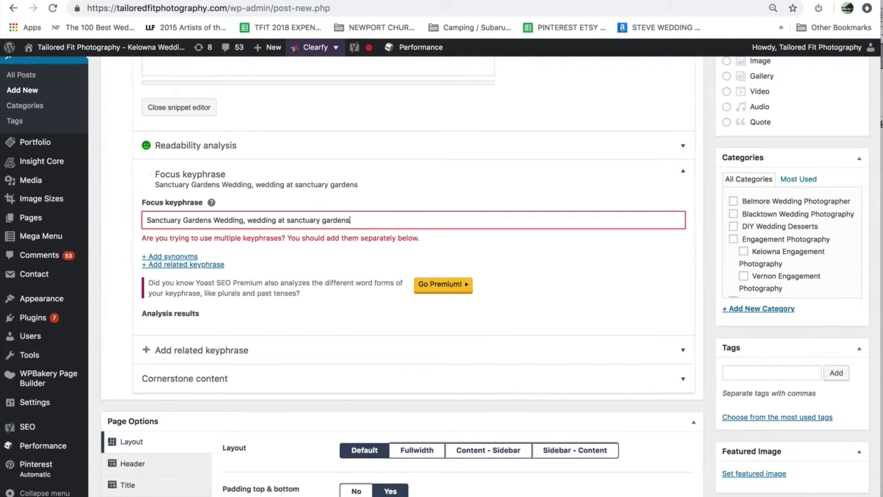
Append a third comma-separated variation, "kelowna venues such as the gardens sanctuary", to the focus keyphrase.
type(", kelowna w")
type("enues such as ")
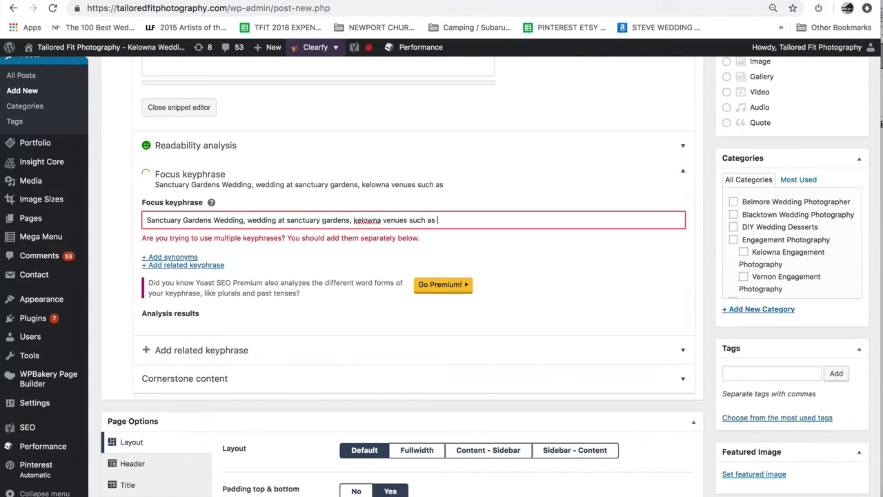
type("the gardens")
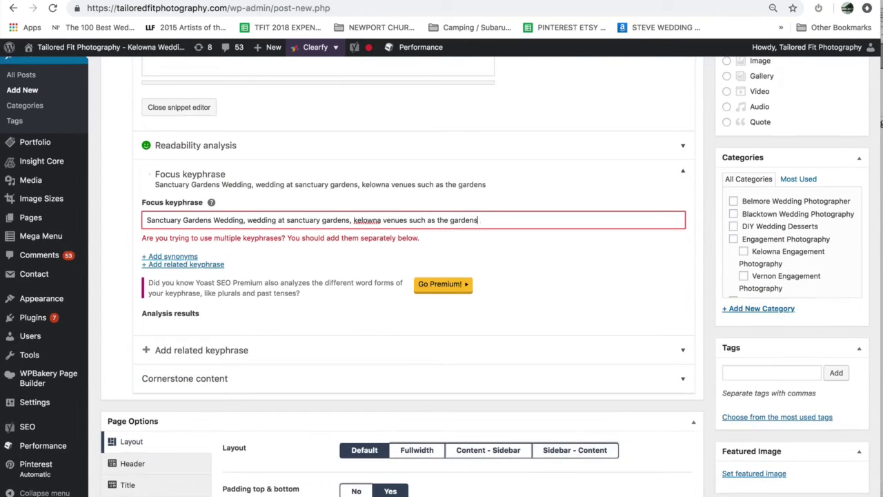
type(" sanctuary")
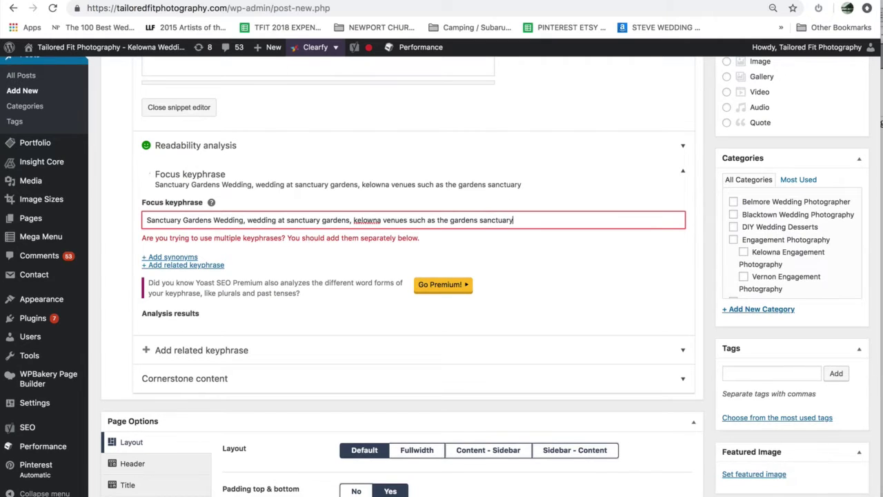
Clear all the keyphrase variations from the Yoast SEO focus keyphrase field.
triple_click(463, 220)
key("BackSpace")
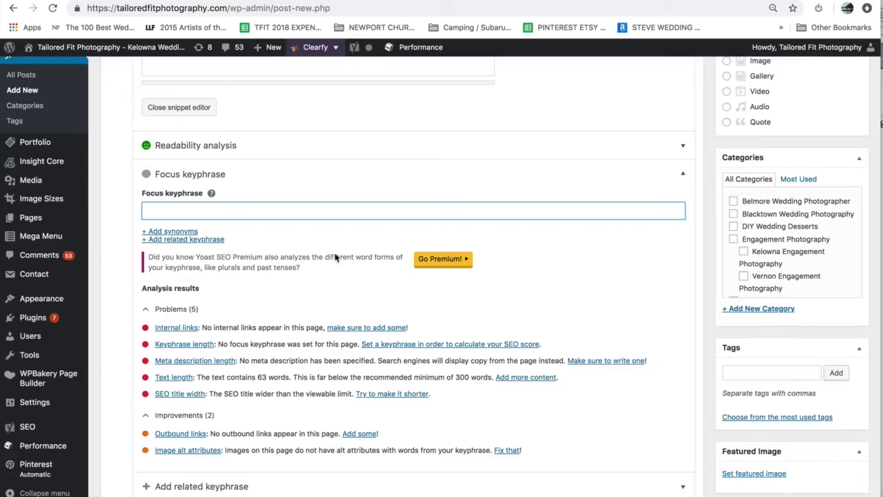
Find the red teapot photo in the post, inspect the alternative text field in its image details, and close the details.
scroll(341, 248, "up", 15)
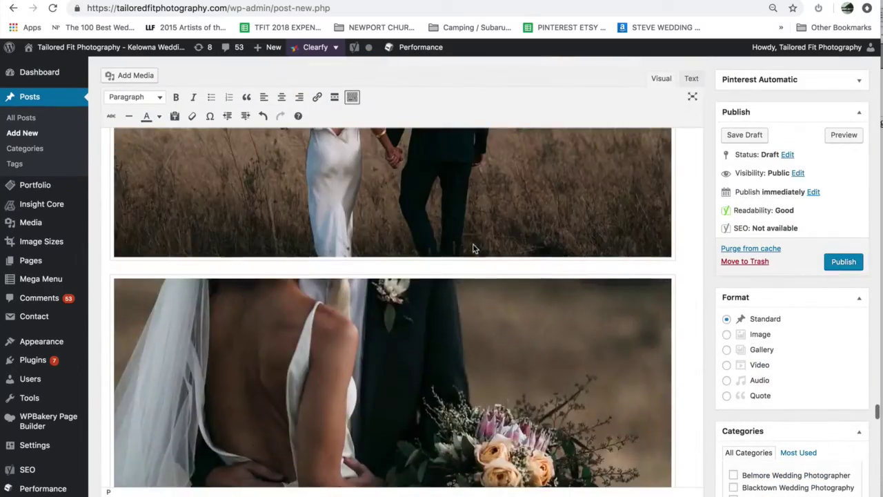
scroll(473, 249, "up", 10)
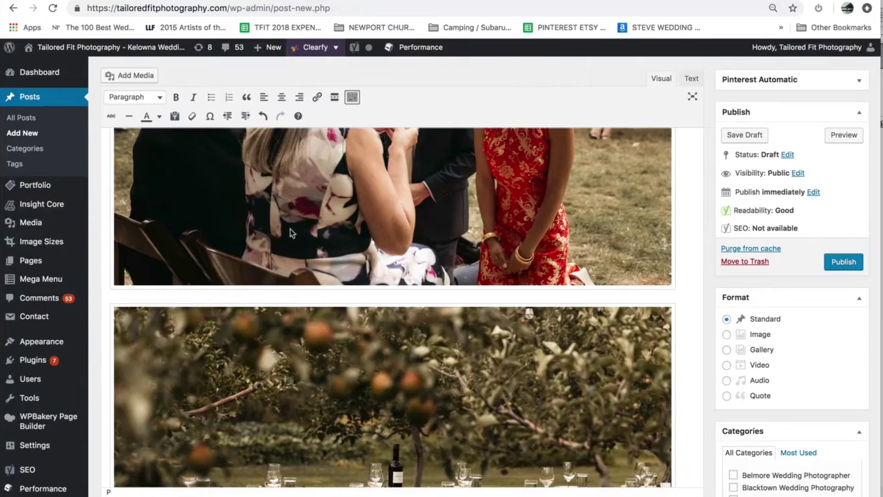
scroll(412, 256, "up", 10)
scroll(412, 260, "down", 10)
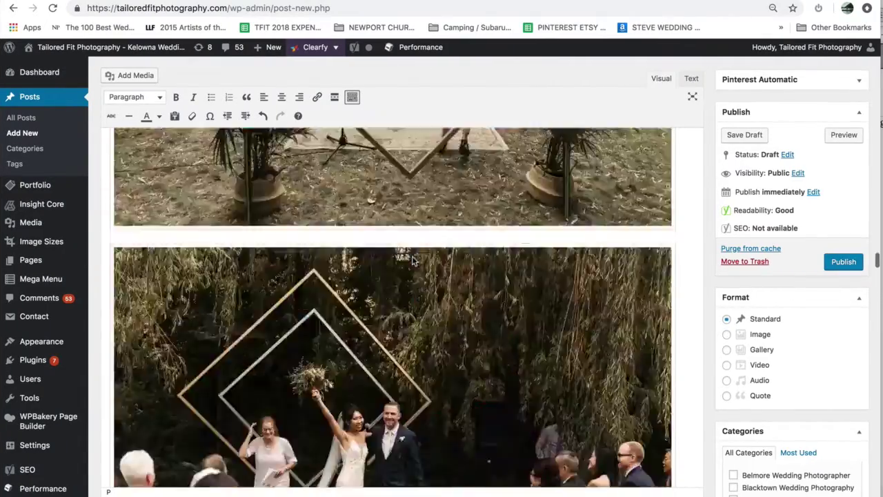
scroll(412, 260, "down", 5)
scroll(412, 260, "up", 5)
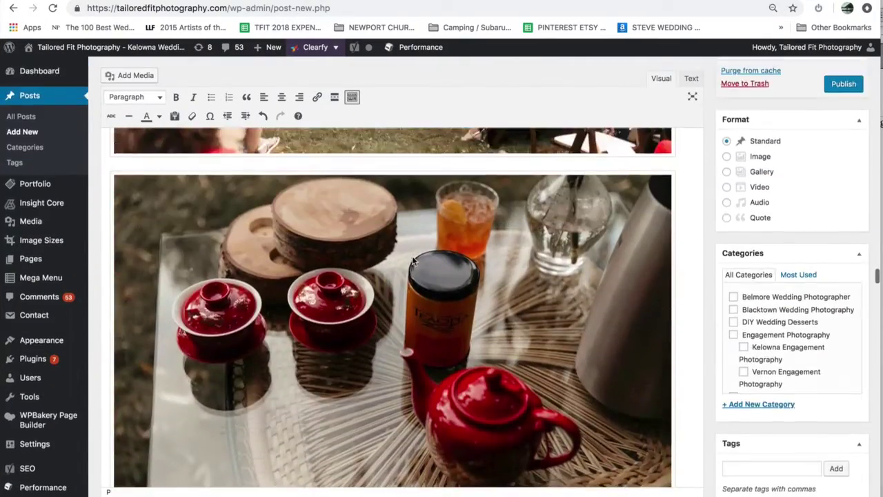
left_click(477, 278)
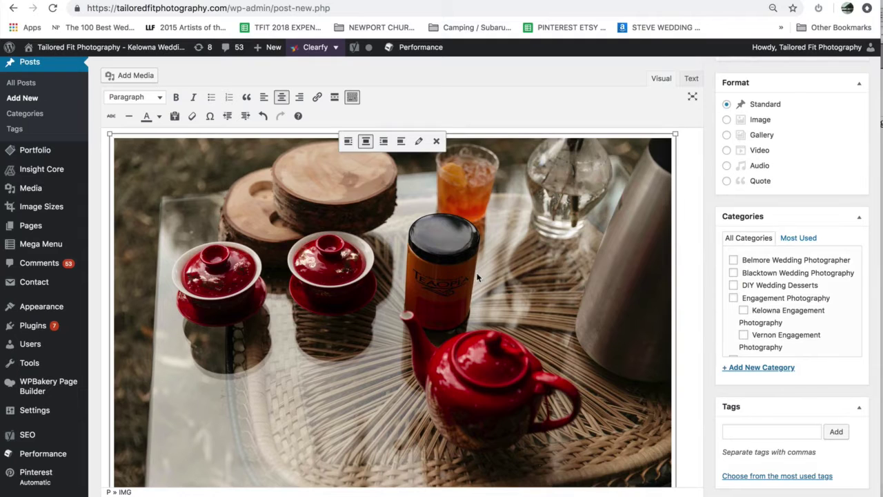
left_click(418, 141)
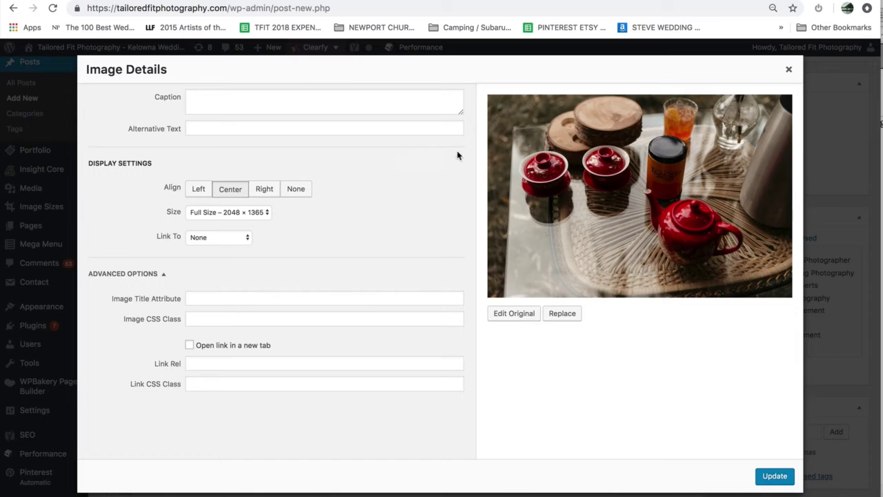
left_click(186, 129)
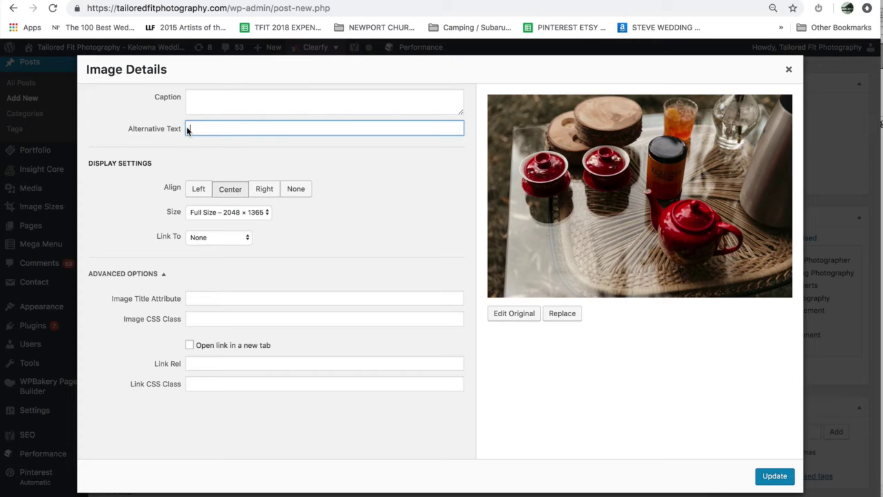
left_click(788, 70)
left_click(683, 189)
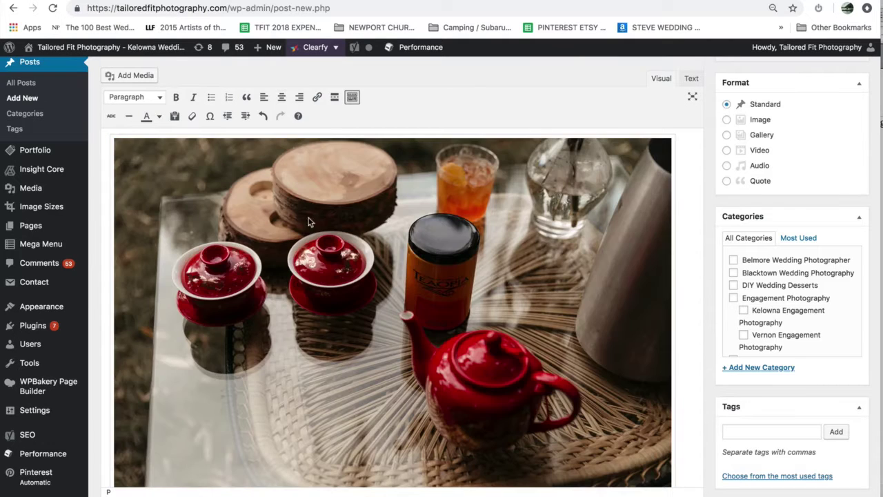
Try "red teapot with teacups at chinese wedding ceremony" as the teapot photo's alternative text, then close the image details without updating.
scroll(442, 387, "up", 1)
scroll(434, 386, "down", 2)
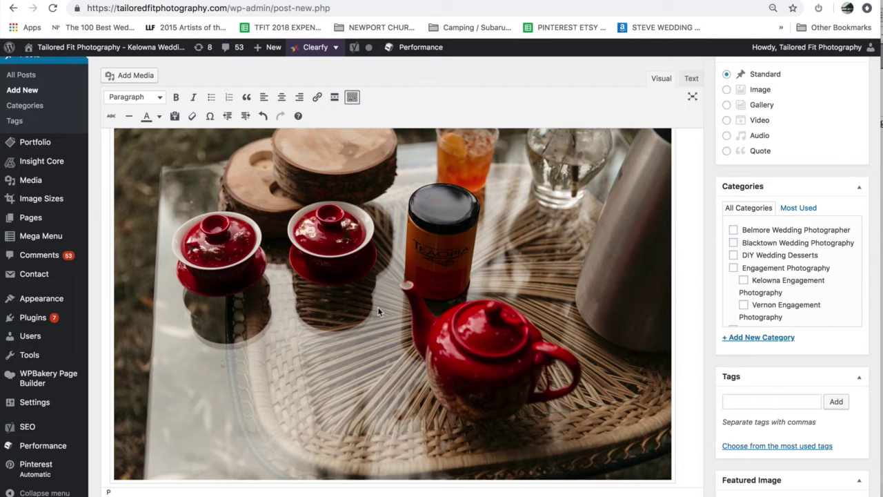
scroll(506, 263, "up", 1)
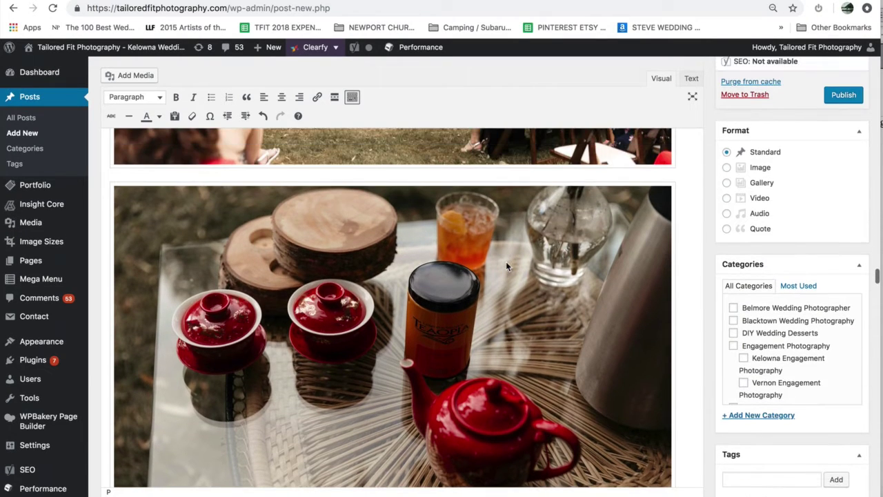
left_click(506, 266)
left_click(420, 166)
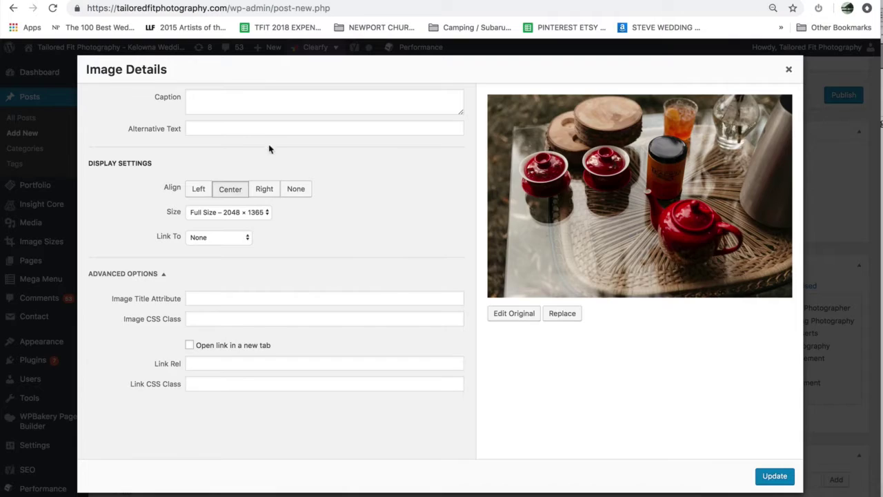
left_click(226, 129)
type("red teapot with teacups at chinese wedding ceremony")
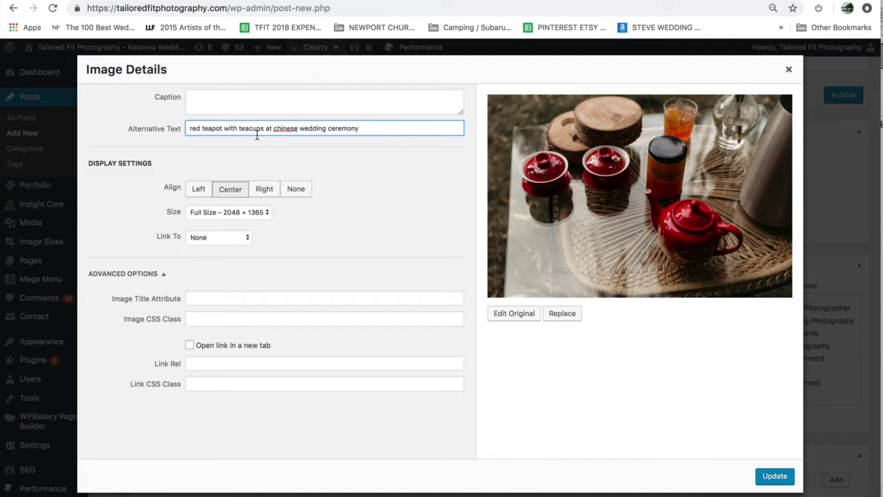
left_click(790, 71)
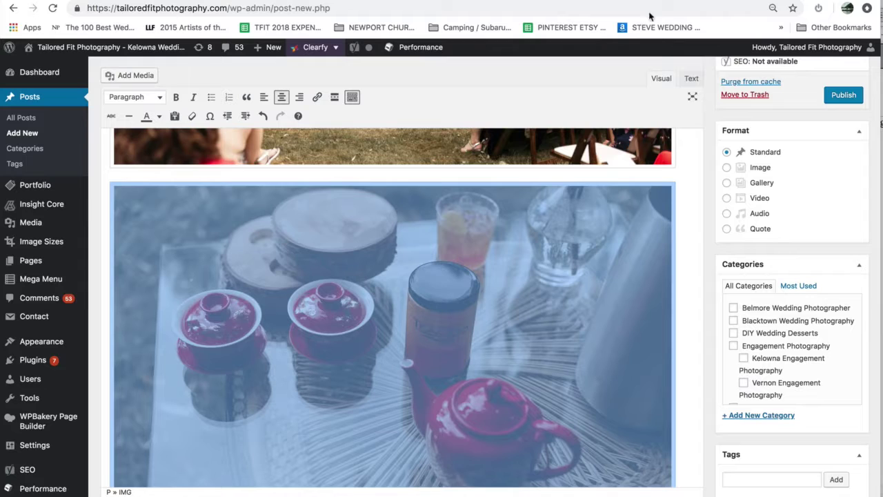
Search Google in a new browser tab for "sanctuary gardens kelowna" and show the image results.
key("super+t")
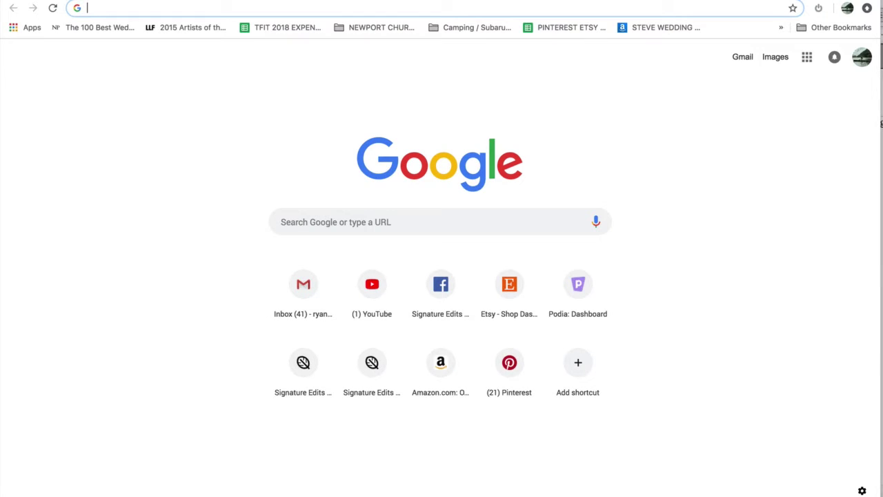
type("sanctuary ")
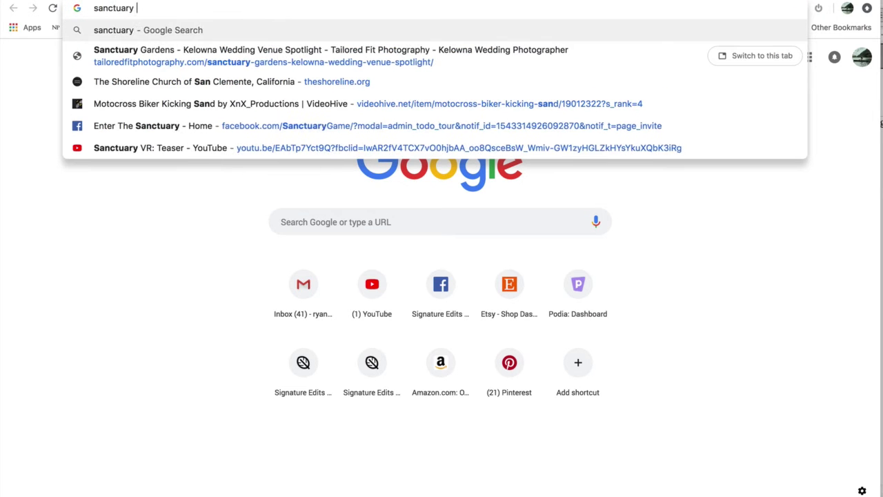
type("gardens kelowna")
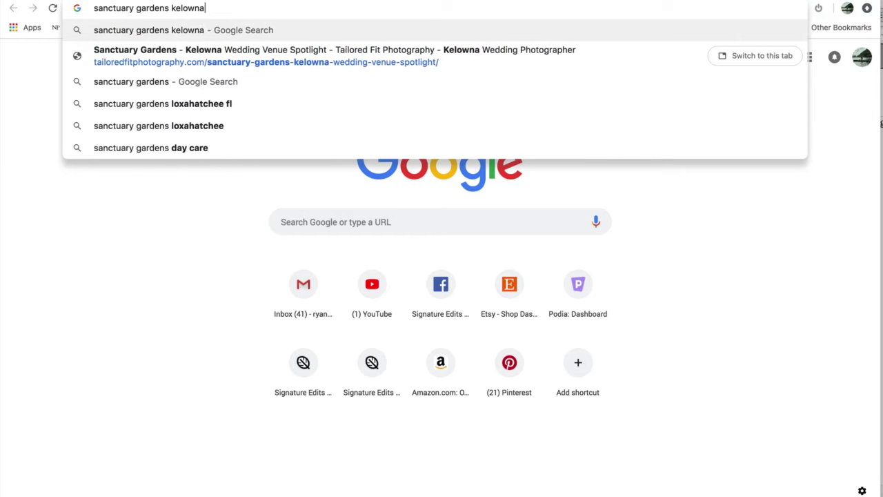
key("Return")
left_click(178, 103)
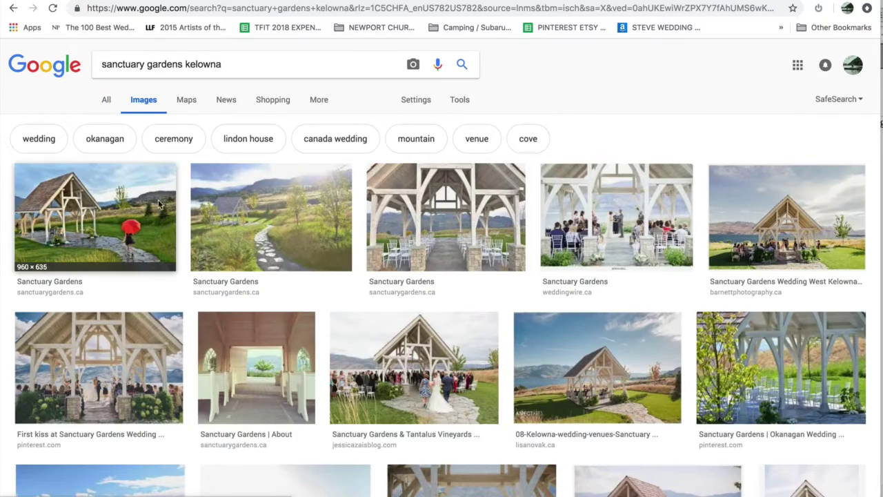
Browse the image results, preview the wedding photo from tailoredfitfilms.com, and open its source page.
scroll(257, 331, "down", 7)
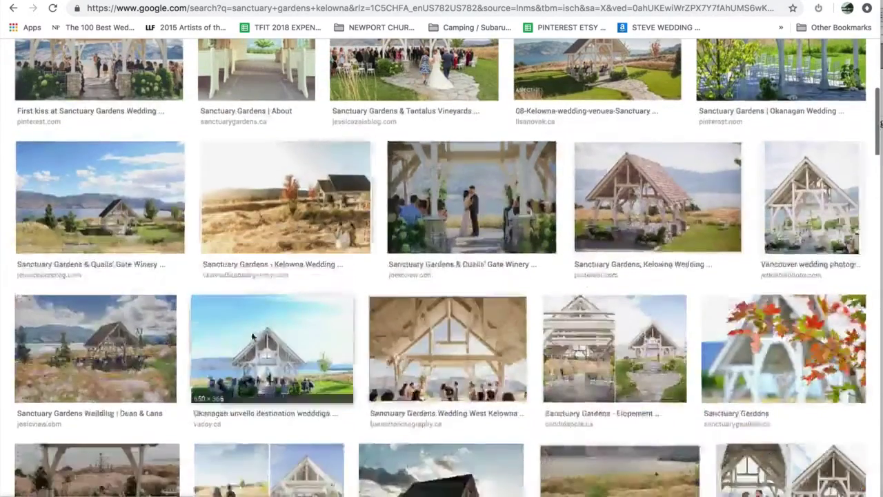
scroll(407, 364, "down", 2)
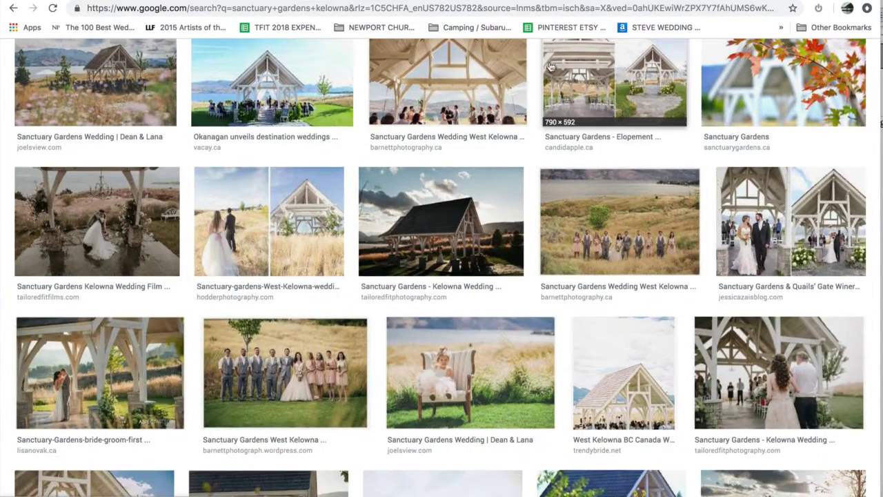
scroll(485, 153, "down", 1)
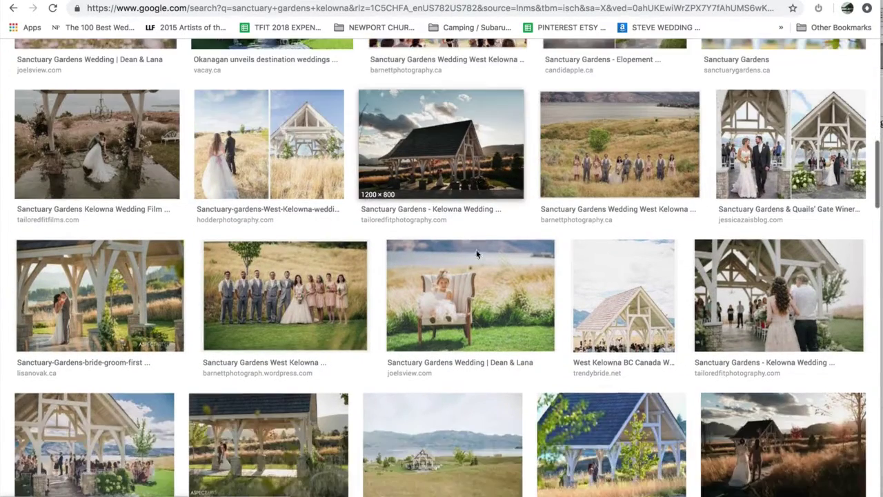
left_click(107, 145)
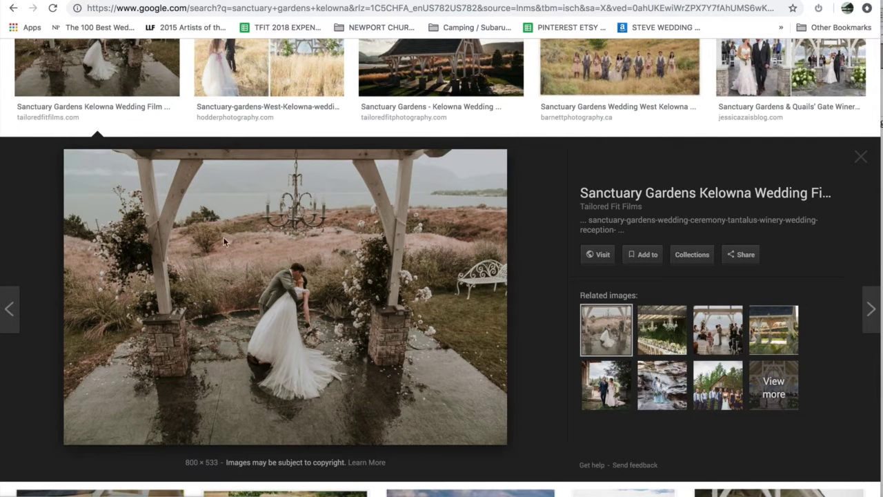
left_click(390, 283)
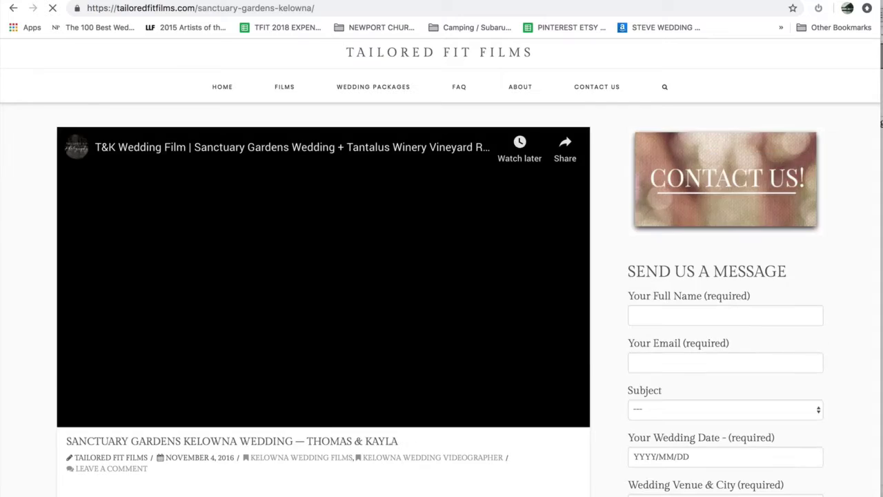
Go back from the source page, switch to the WordPress draft, and look over the photos around the reception dinner.
key("super+bracketleft")
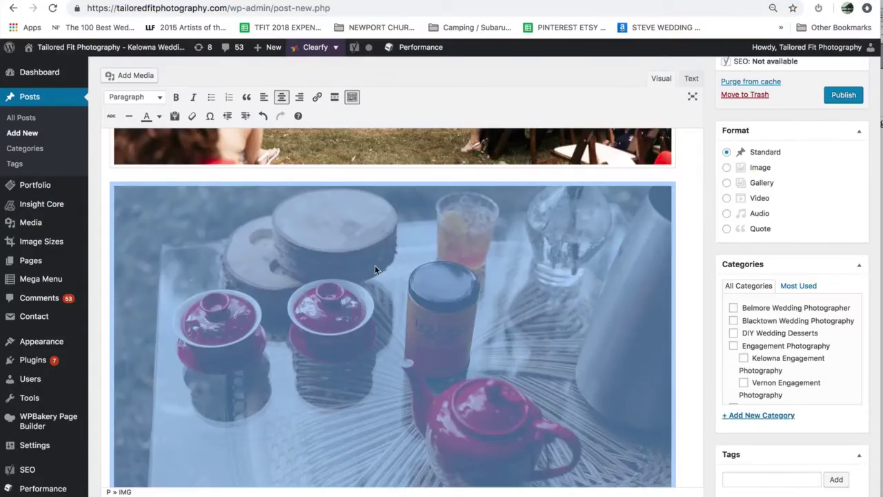
scroll(375, 269, "down", 20)
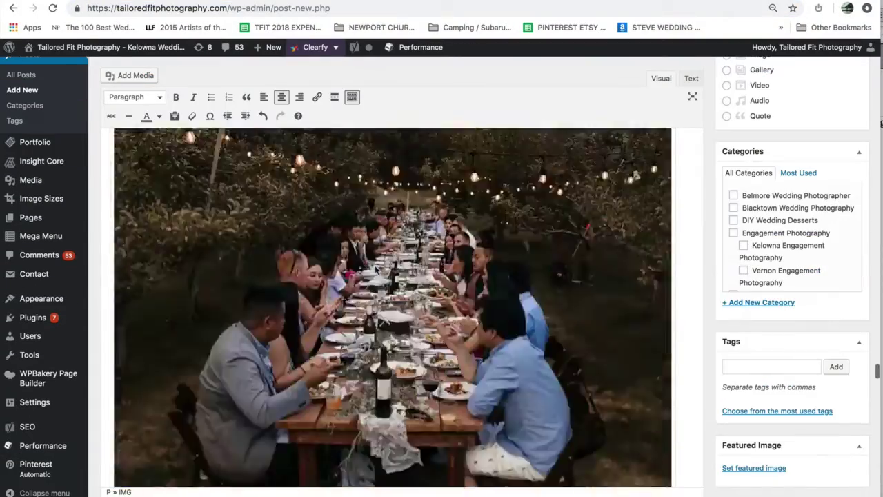
scroll(374, 269, "up", 5)
scroll(375, 270, "up", 5)
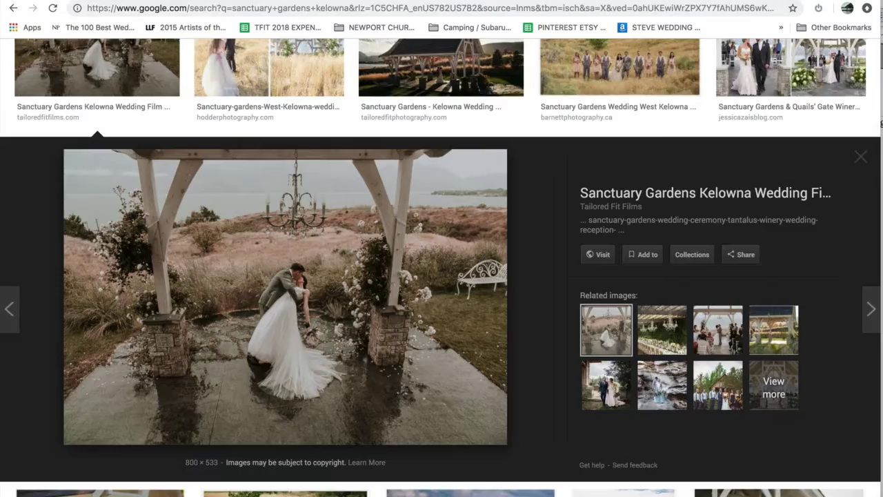
Close the Google image preview, switch to all web results, and highlight the description text under the Facebook listing.
left_click(856, 141)
scroll(451, 154, "up", 10)
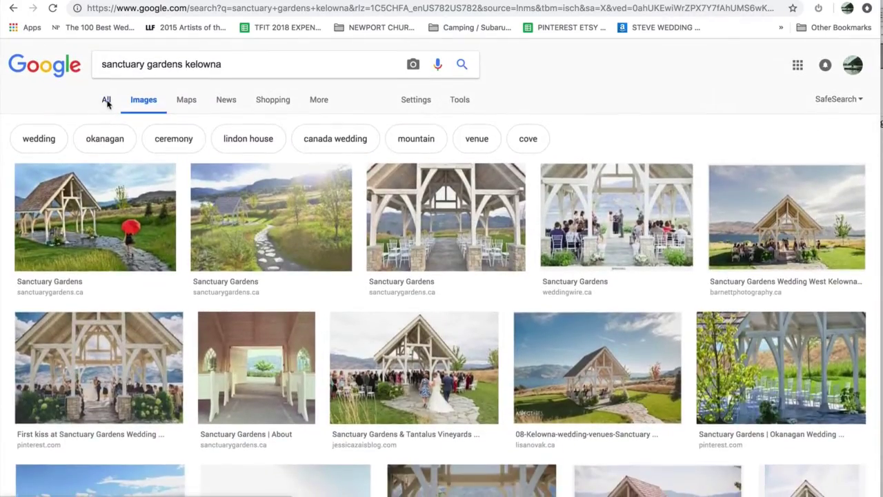
left_click(108, 100)
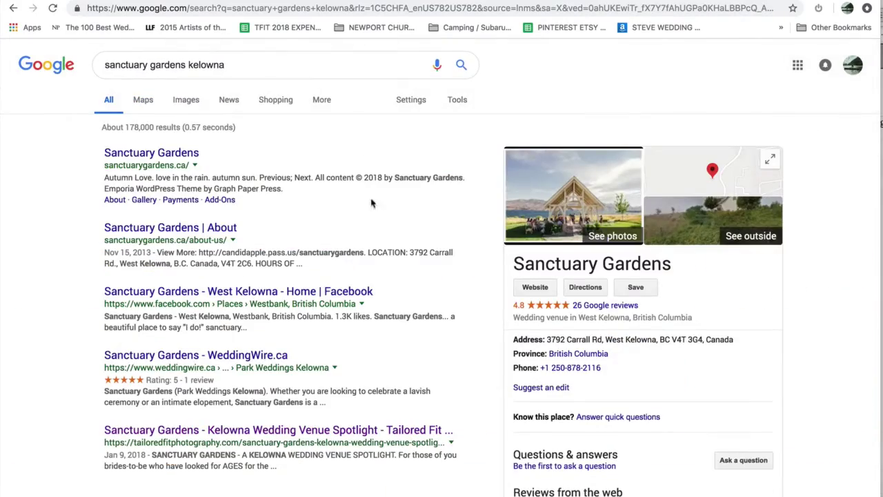
scroll(350, 268, "down", 5)
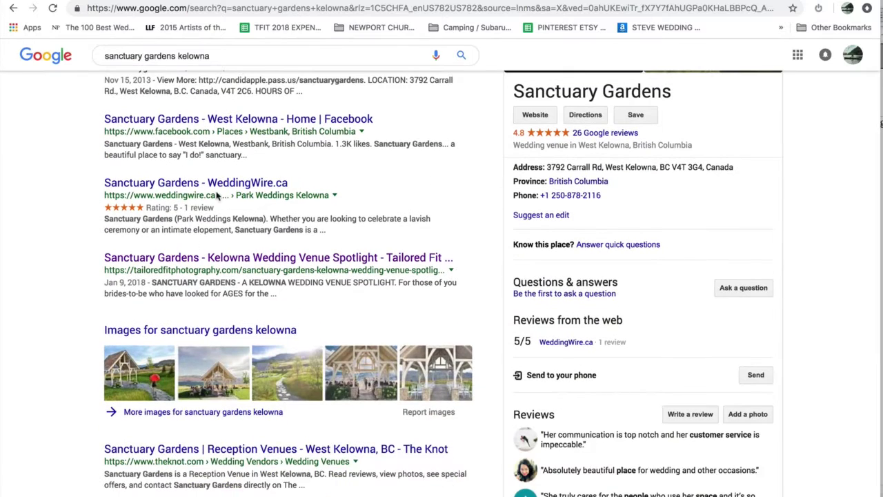
left_click_drag(265, 163, 100, 144)
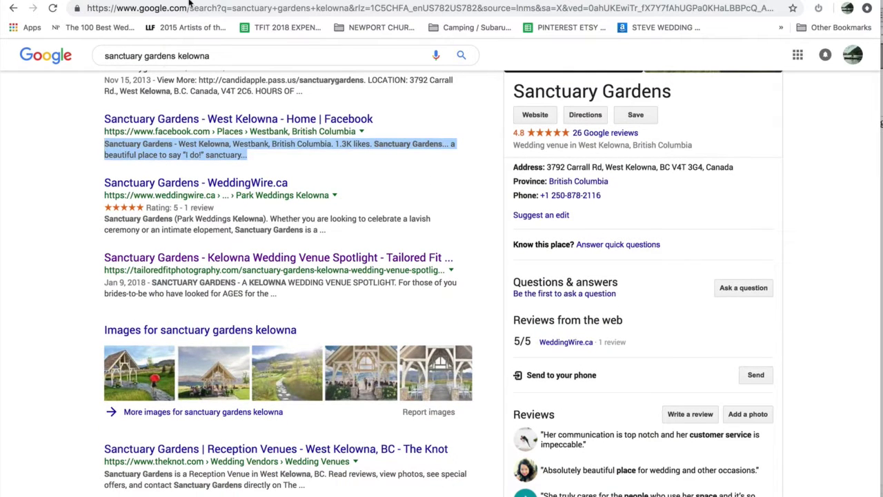
Return to the WordPress draft and place the cursor in the Yoast SEO meta description field.
key("ctrl+Tab")
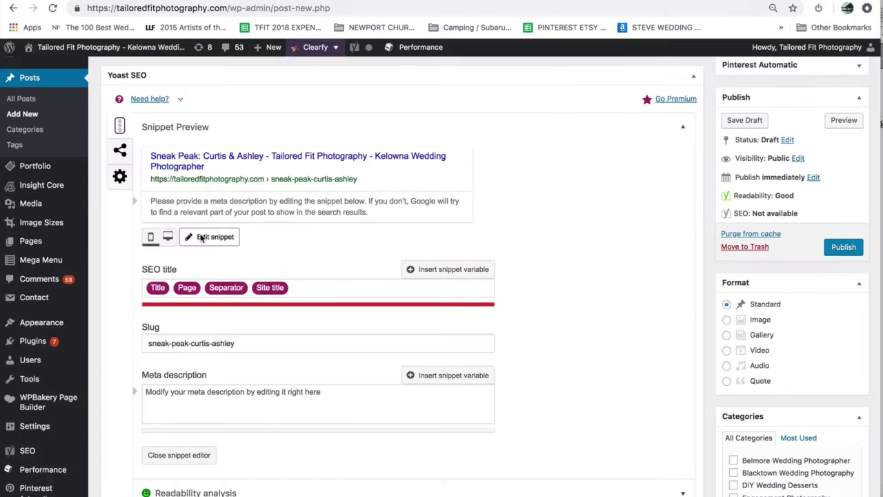
scroll(321, 295, "down", 2)
left_click(270, 329)
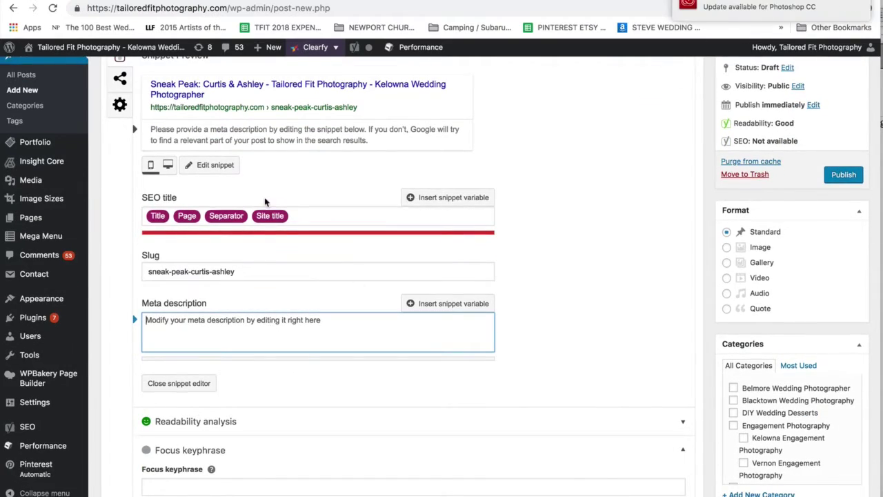
Look through the wedding photos in the post from the ceremony to the reception.
scroll(264, 202, "up", 10)
scroll(265, 197, "down", 15)
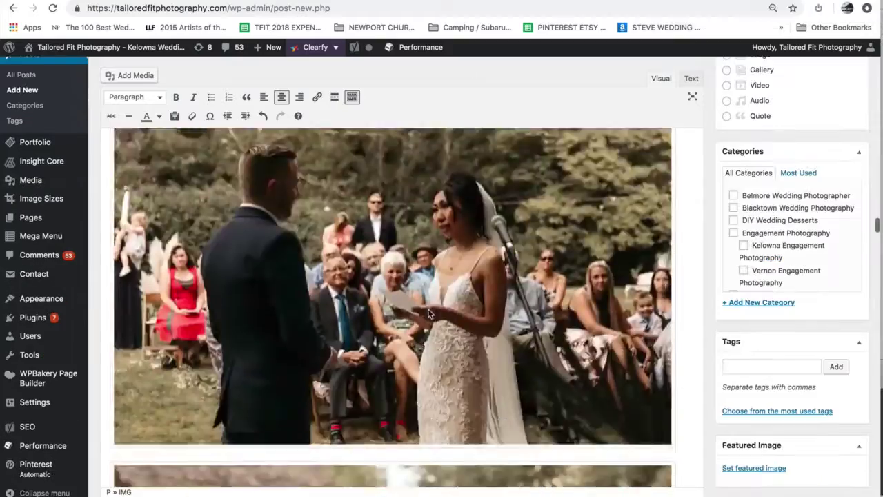
scroll(428, 314, "down", 15)
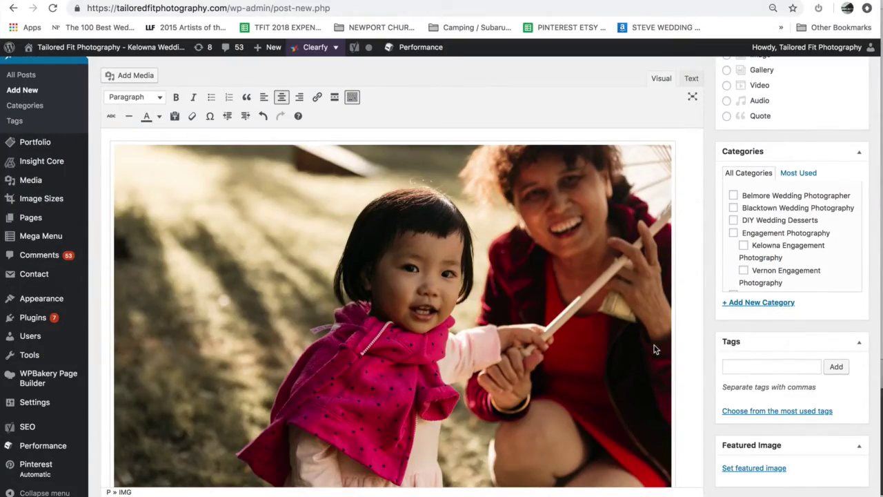
scroll(654, 348, "down", 10)
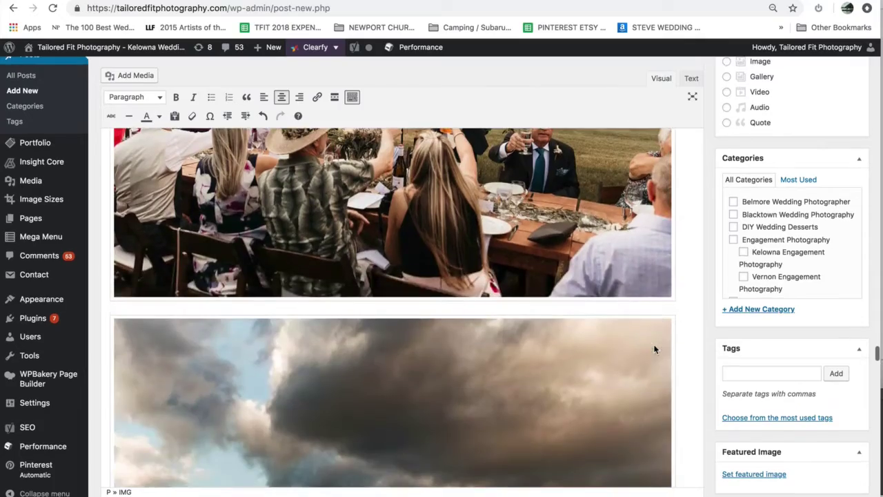
Return to the start of the post and highlight the title's "Sneak Peak" wording and the couple's names.
scroll(655, 348, "down", 5)
scroll(655, 348, "up", 10)
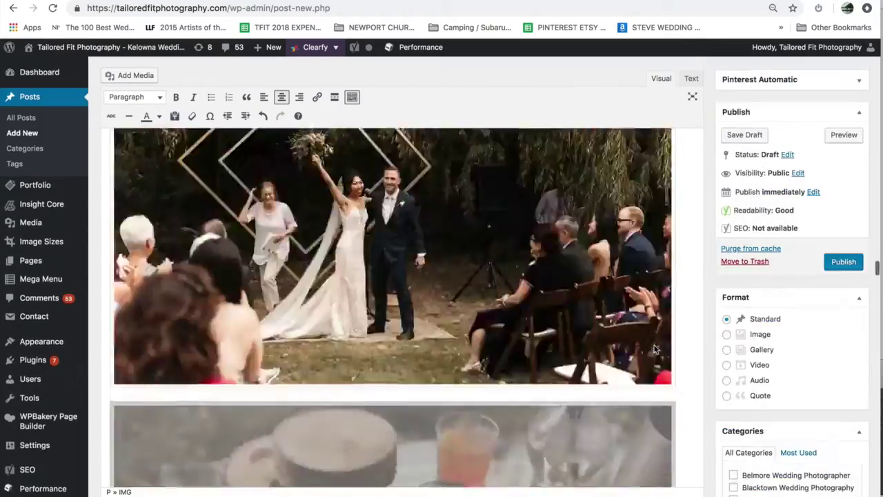
scroll(655, 348, "up", 15)
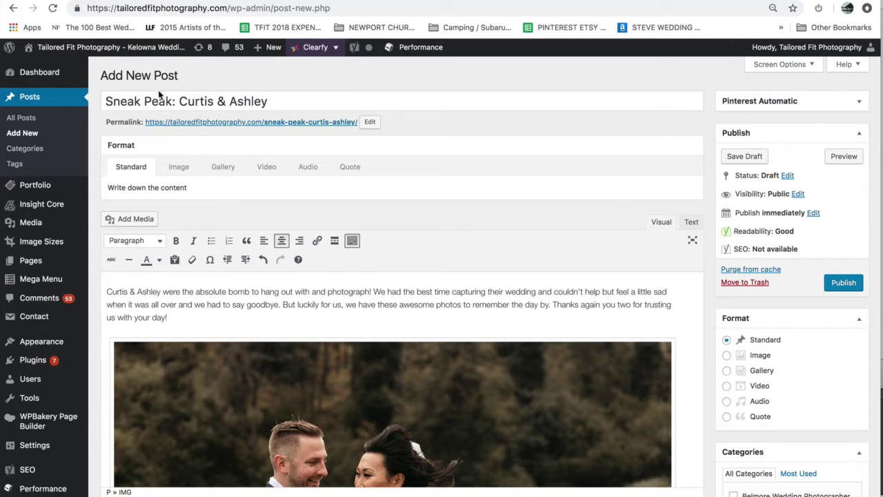
left_click_drag(107, 104, 177, 104)
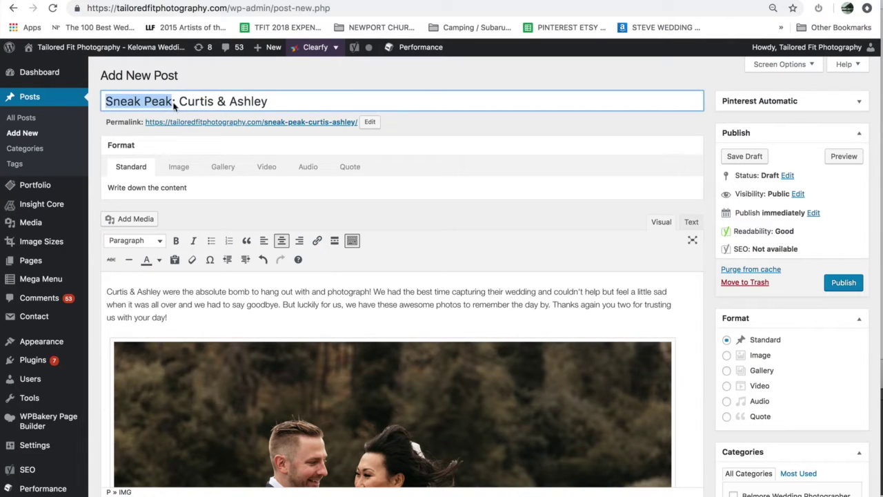
triple_click(321, 103)
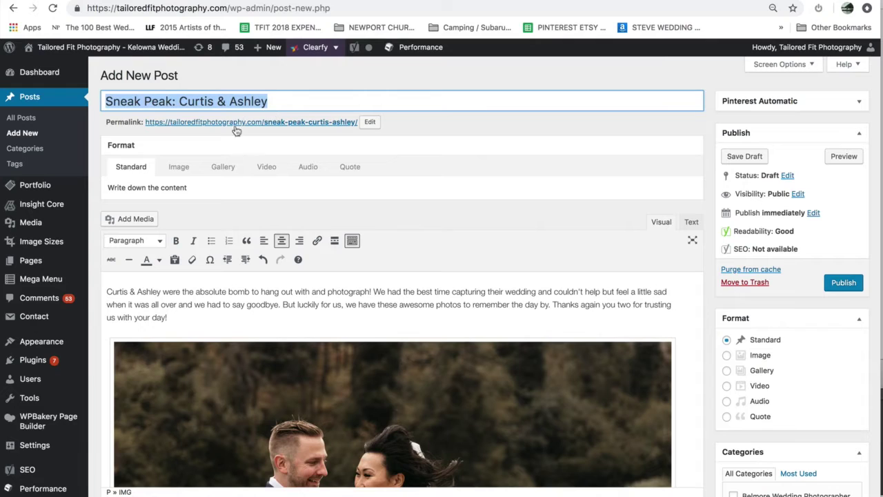
left_click(183, 102)
left_click_drag(180, 102, 209, 101)
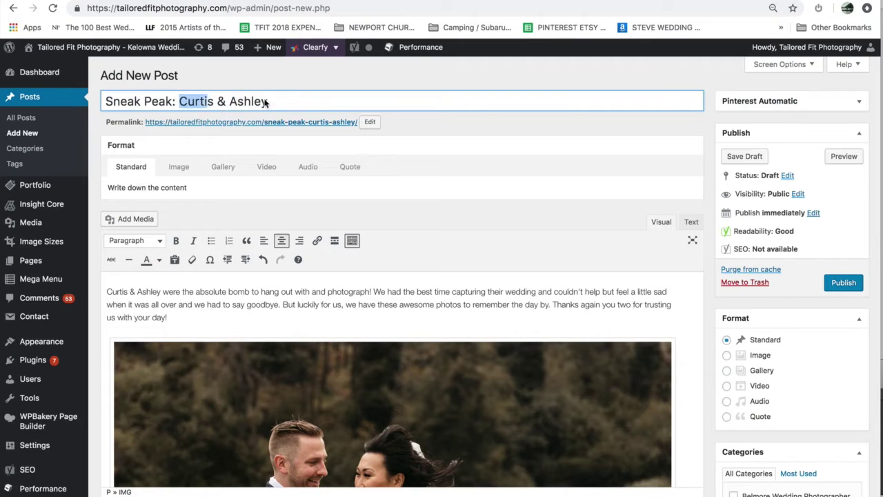
left_click_drag(263, 102, 310, 103)
Append "Wedding Black Bear in Naramatta" to the end of the post title.
left_click(280, 107)
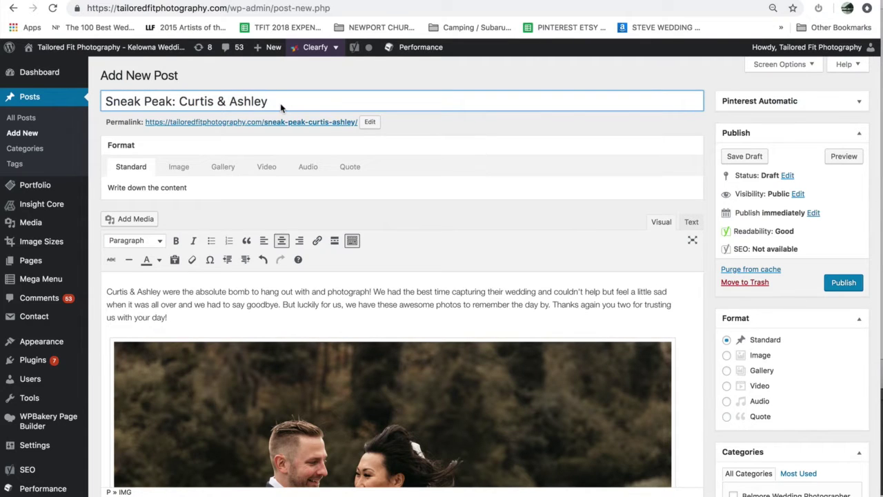
type("Wedding")
type("Nar")
key("BackSpace")
key("BackSpace")
key("BackSpace")
type("Black Bear ")
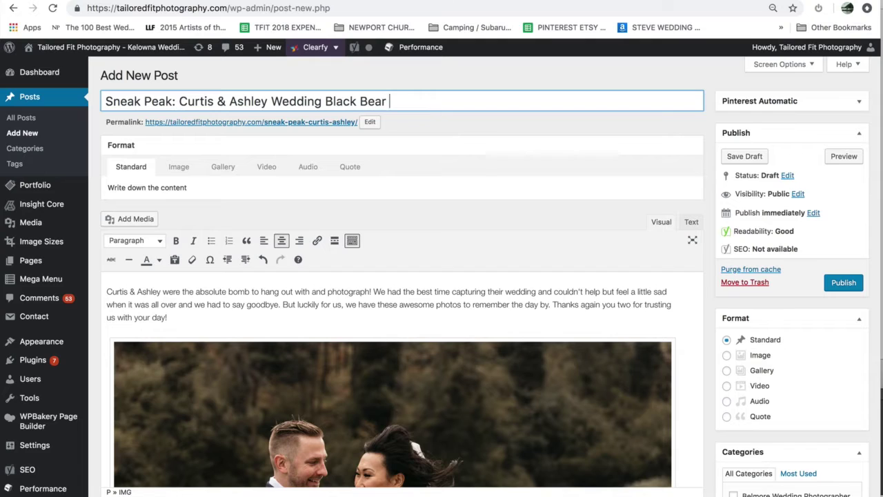
type("in Naramatta.")
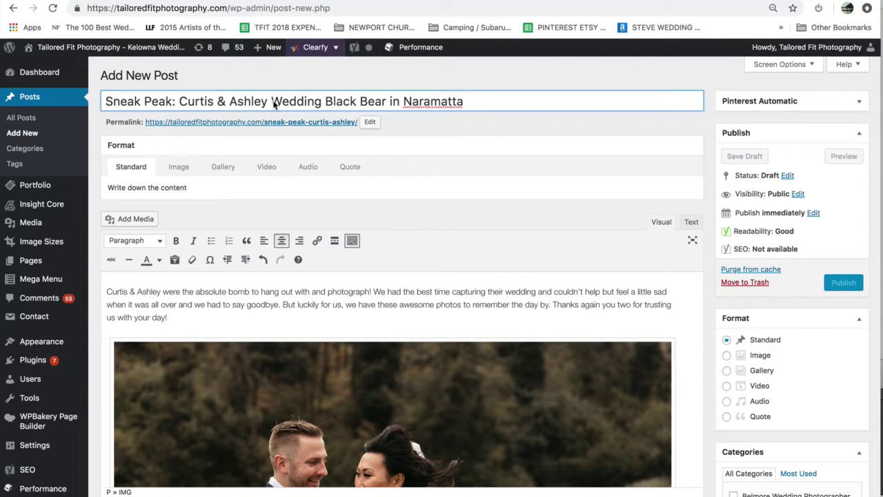
Move the couple's names to the end of the title after a colon, dropping the opening "Sneak Peak" wording.
left_click_drag(274, 102, 518, 101)
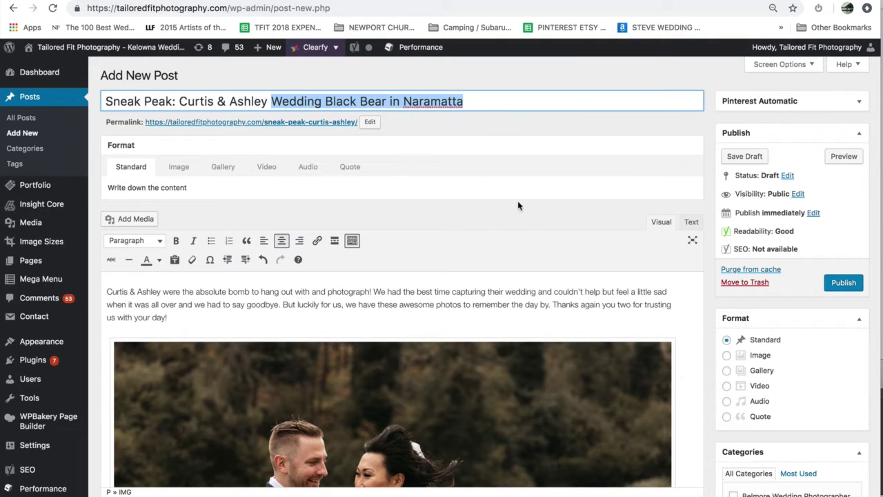
left_click(266, 102)
left_click_drag(263, 102, 93, 93)
key("BackSpace")
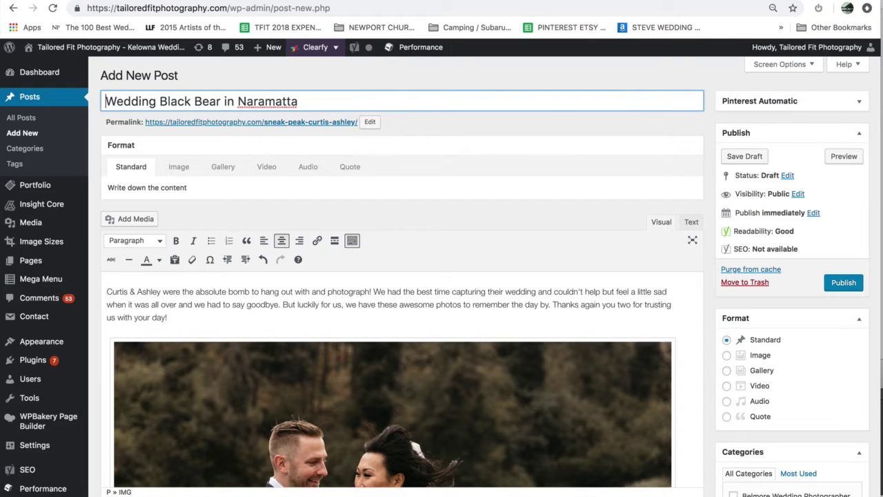
left_click(304, 103)
type(": Curtis & Ashley")
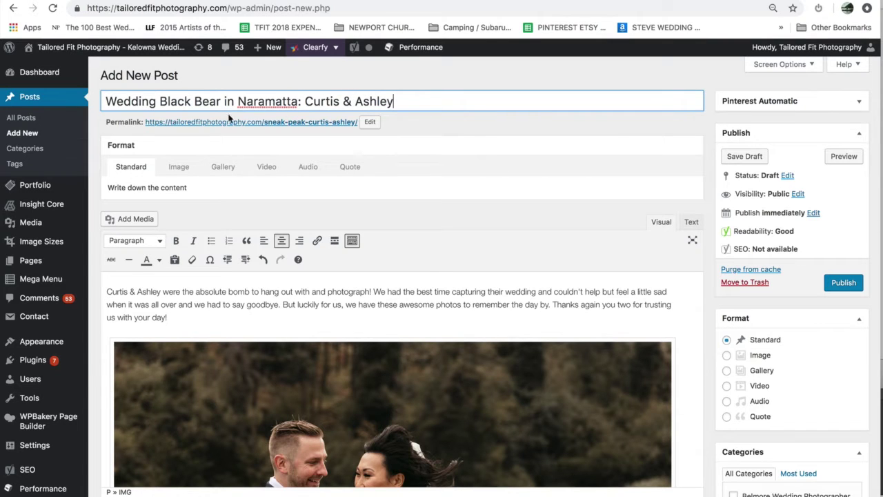
Replace "Black Bear" in the post title with "At Grist Mill".
left_click_drag(221, 102, 160, 102)
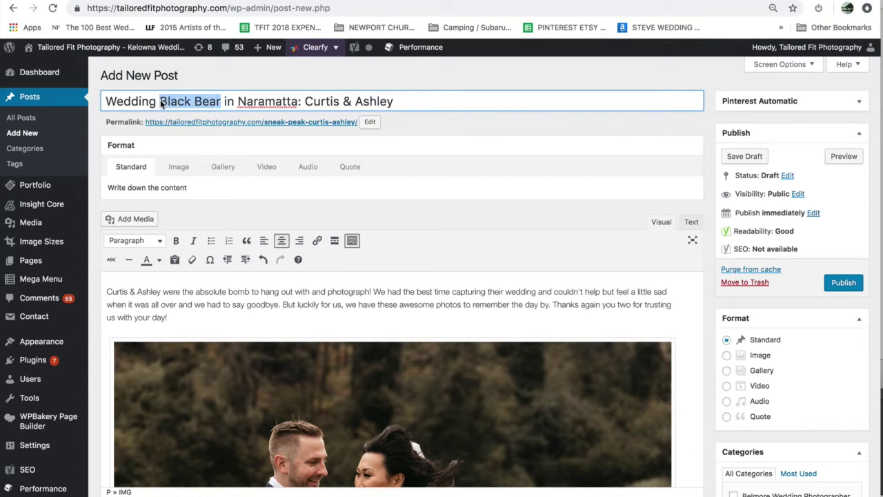
type("At Grist Mil")
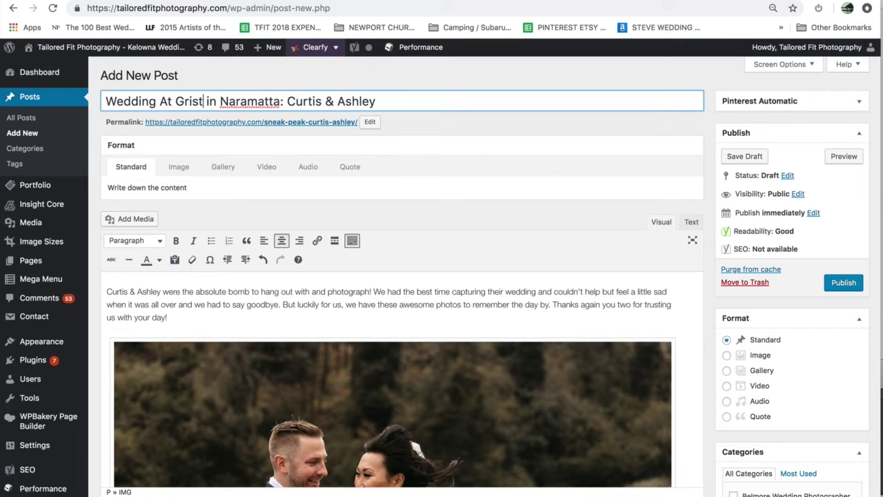
type("l")
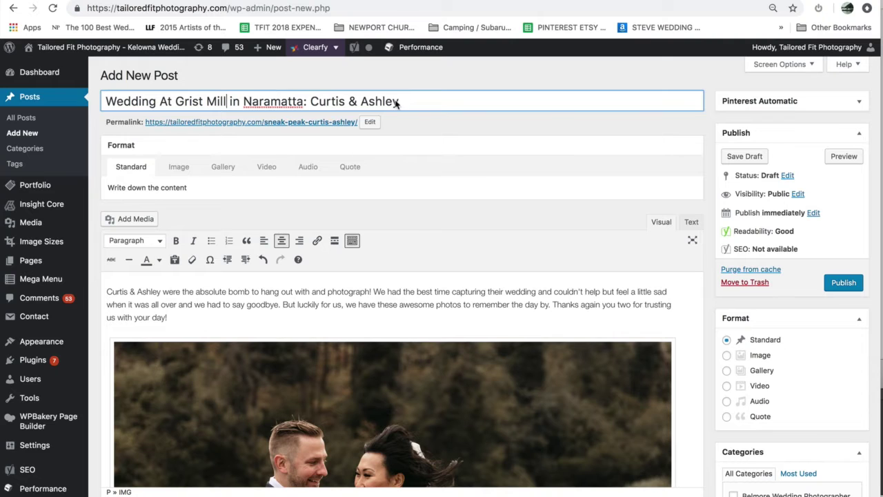
Add separate lines reading Venue, Locations, Details and Specifics between the intro paragraph and the first photo.
scroll(407, 229, "down", 1)
scroll(407, 228, "down", 2)
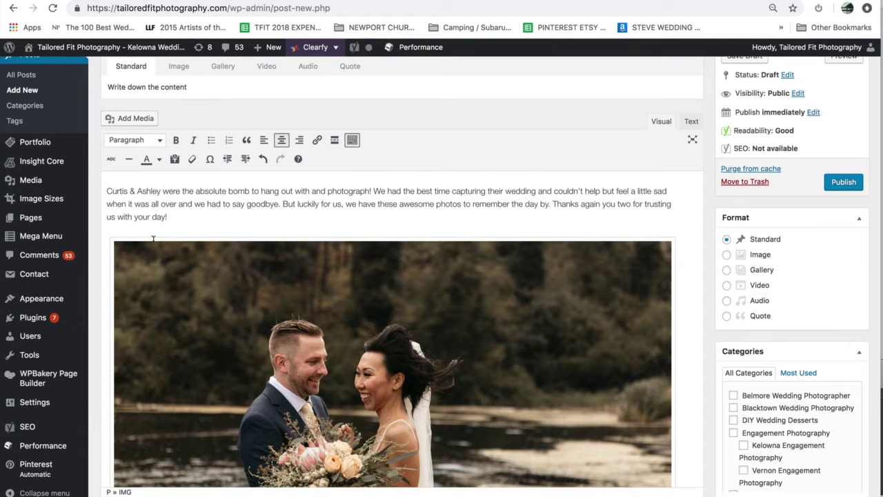
left_click(321, 223)
key("Return")
type("Ve")
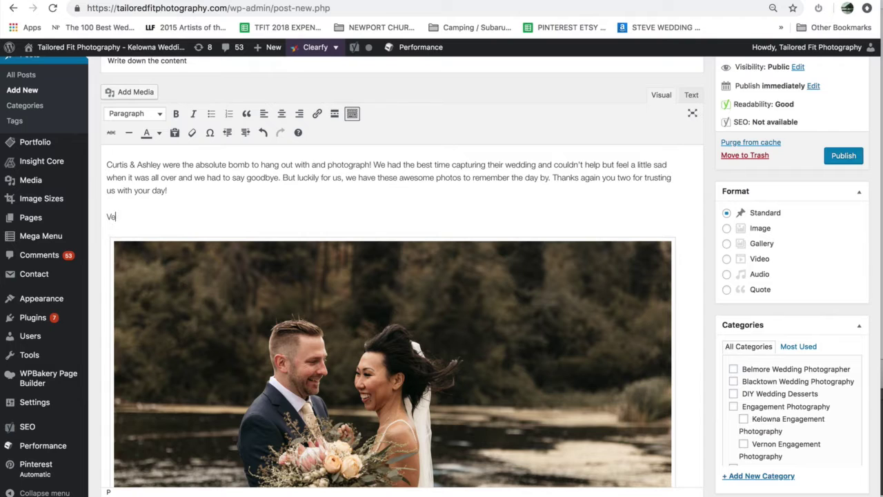
type("nue")
key("Return")
type("Locations")
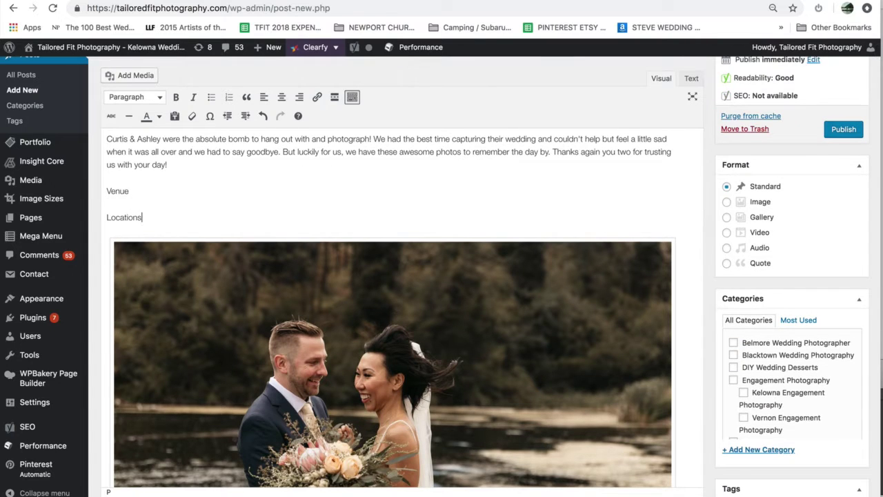
key("Return")
type("Details")
key("Return")
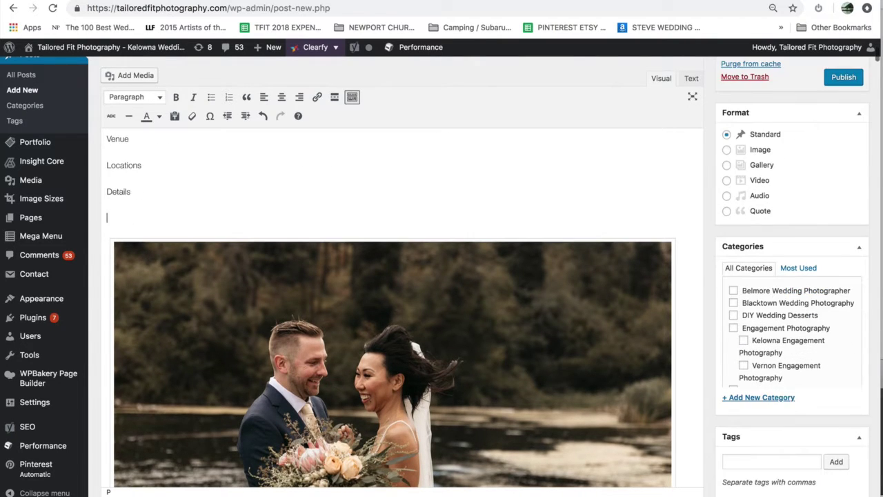
type("Specifics")
key("Return")
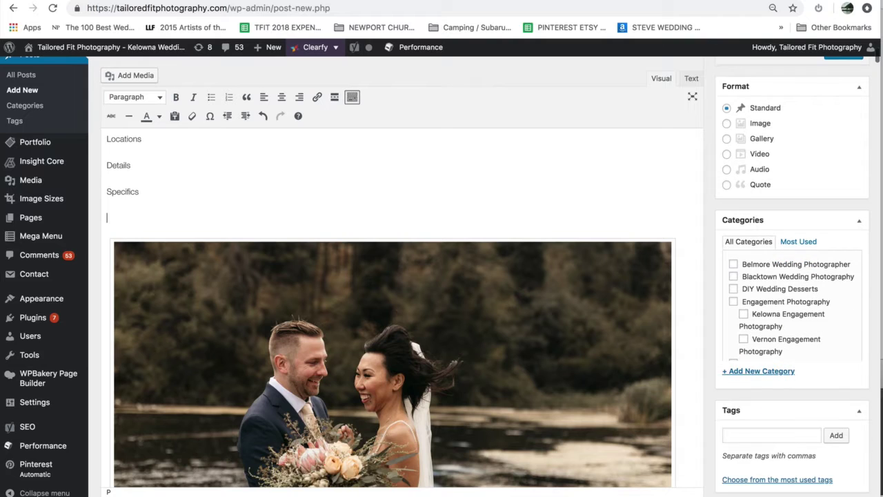
Add the line "No keywords. Grist Mill, Naramatta Wedding, Okanagan Wedding, Grist Mill Narammatta, Forest Wedding, Wedding Photos on the lake," below Specifics.
type("No keywords.")
scroll(308, 223, "up", 5)
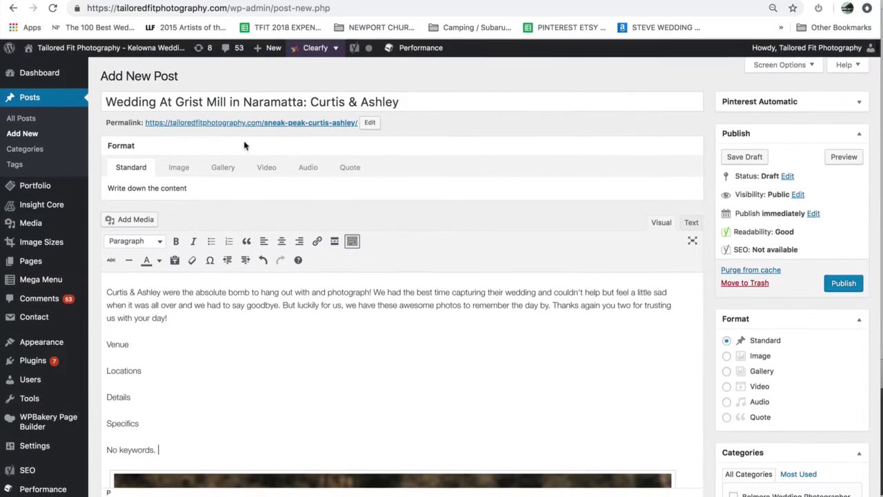
scroll(291, 307, "down", 4)
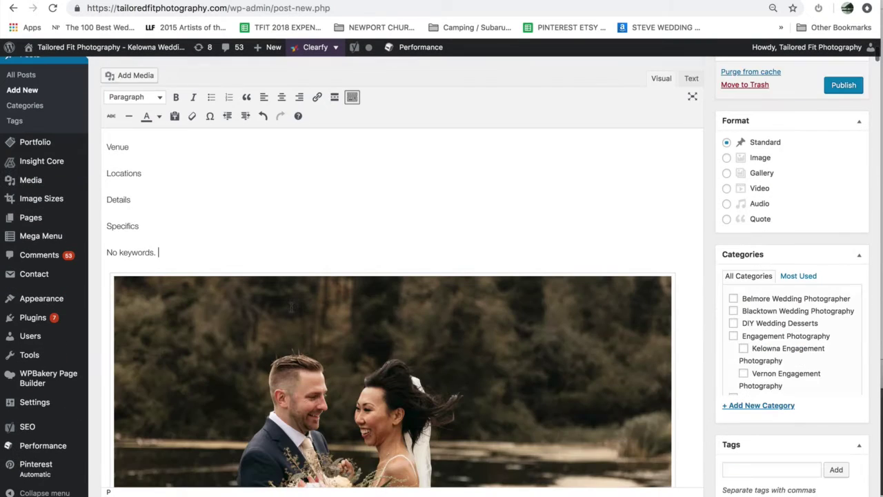
type("s. Gr")
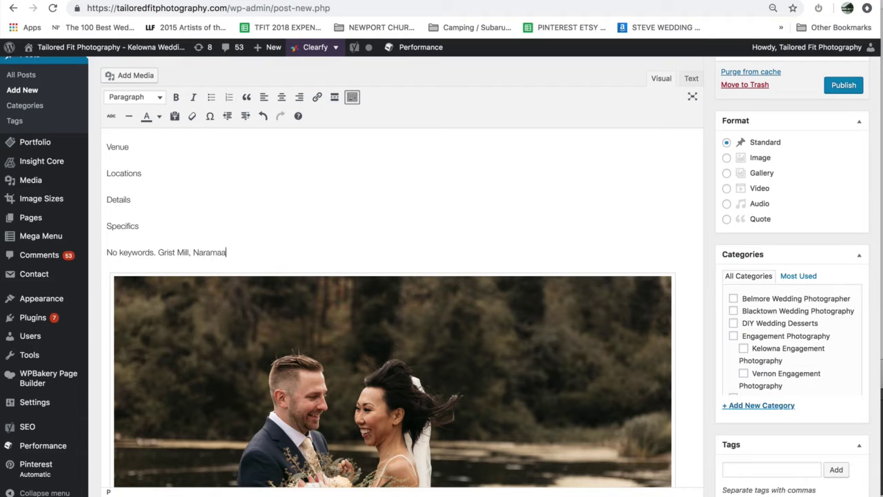
type("ist Mill, Naramatta Wedding, Okanagan Wedding, Gri")
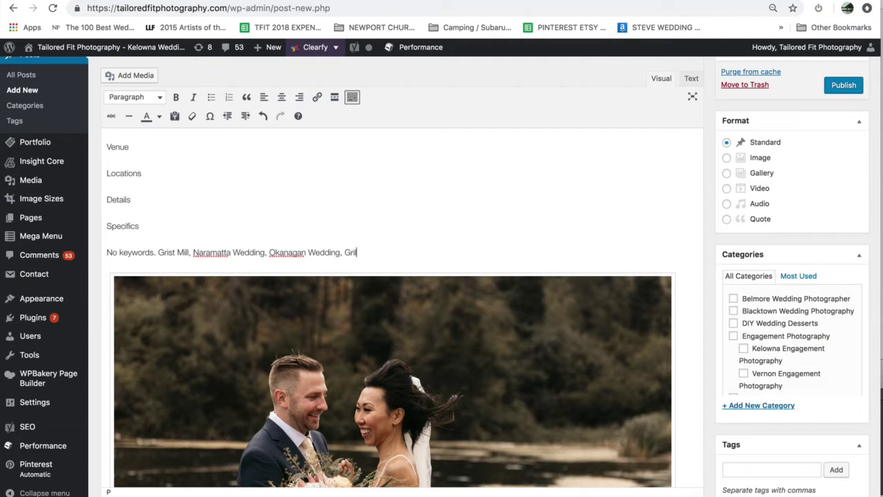
type("st Mill Narammatta, ")
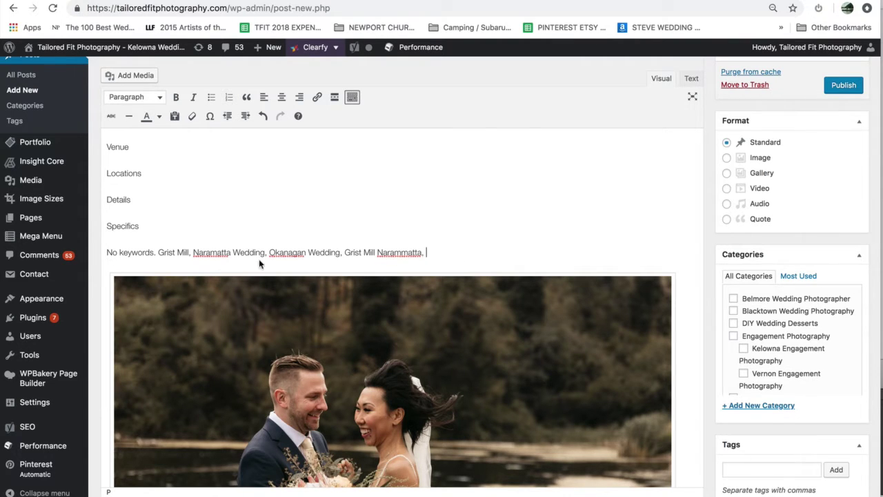
type("Forest Wedding, Wedding ")
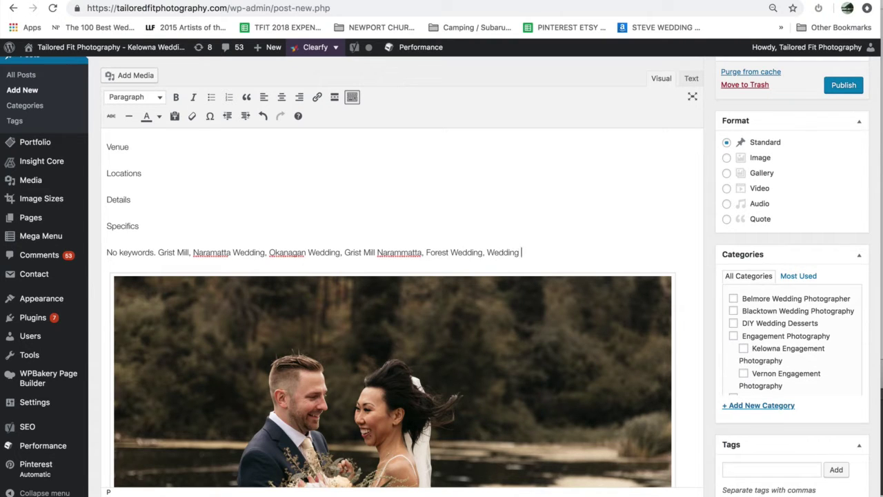
type("Photos on the lake,")
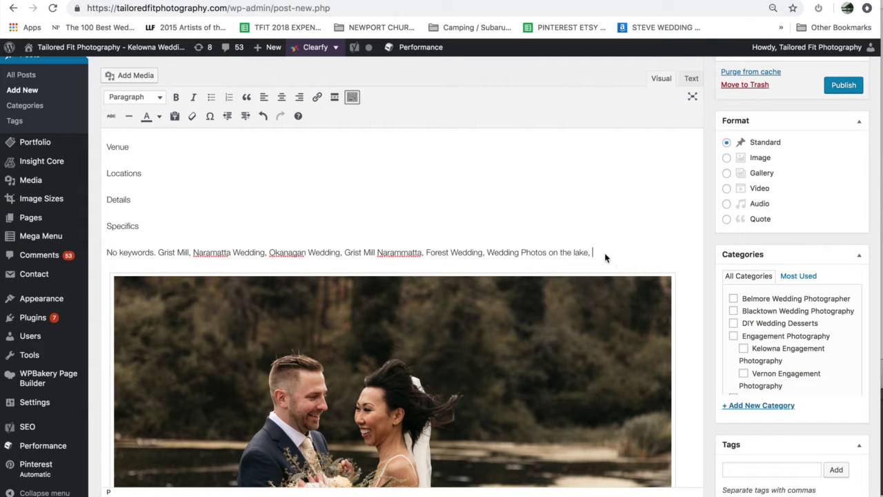
Replace the listed keywords with "Johnson Lake Family Photoshoot, Family Photos at the lake, Johnson Lake Photography," and clear the entire line.
left_click_drag(606, 257, 159, 253)
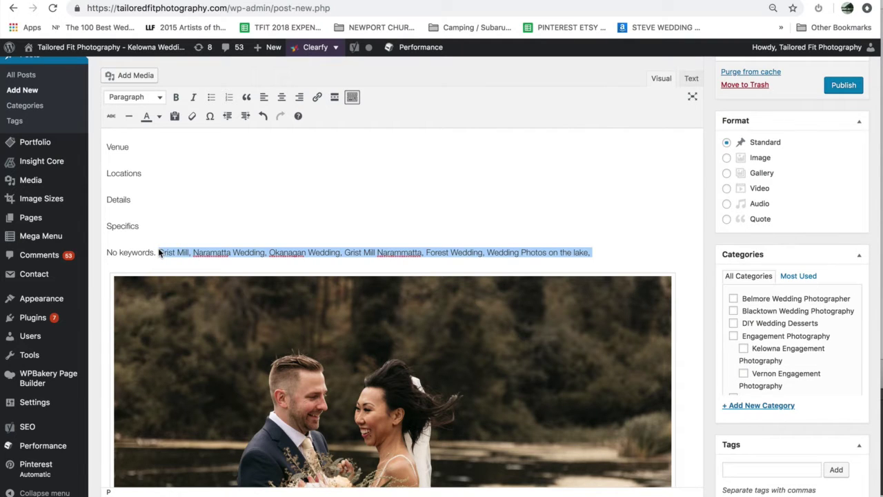
type("Johnson Lake")
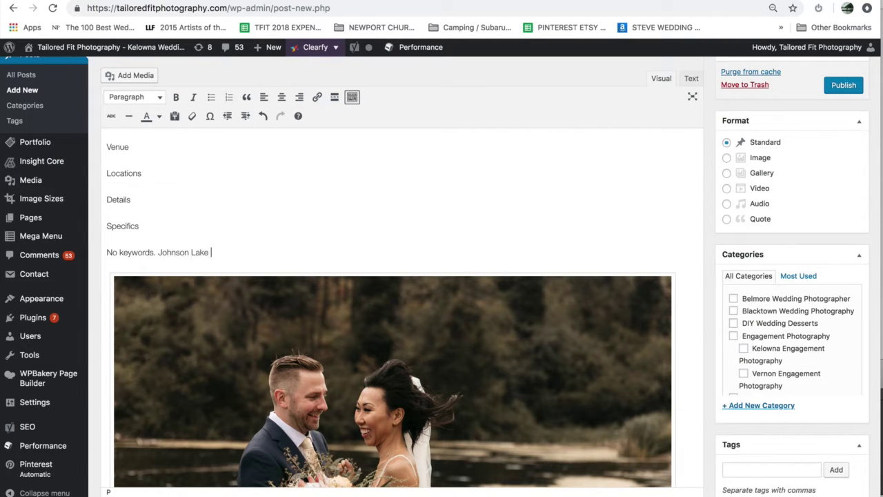
type(" Family Photoshoot, Family Photos at the lake, Johnson Lake Photography,")
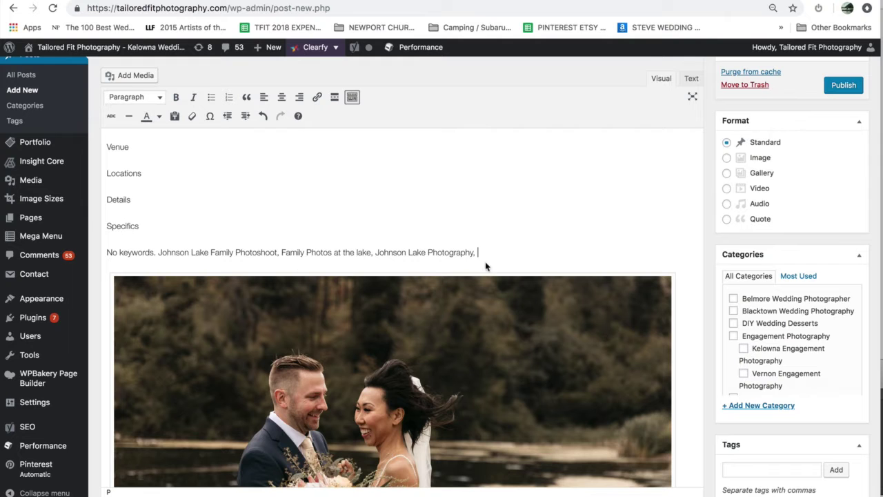
left_click_drag(524, 256, 105, 252)
key("BackSpace")
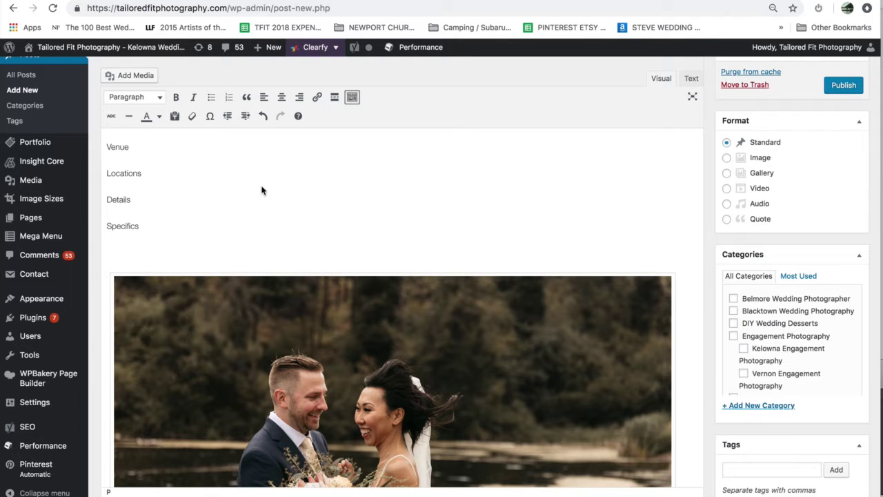
Insert an empty line above the intro paragraph and format it as Heading 1.
type("Curtis & Ashley were the absolute bomb to hang out with and photograph! We had the best time capturing their wedding and couldn't help but feel a little sad when it was all over and we had to say goodbye. But luckily for us, we have these awesome photos to remember the day by. Thanks again you two for trusting us with your day!")
scroll(191, 334, "down", 2)
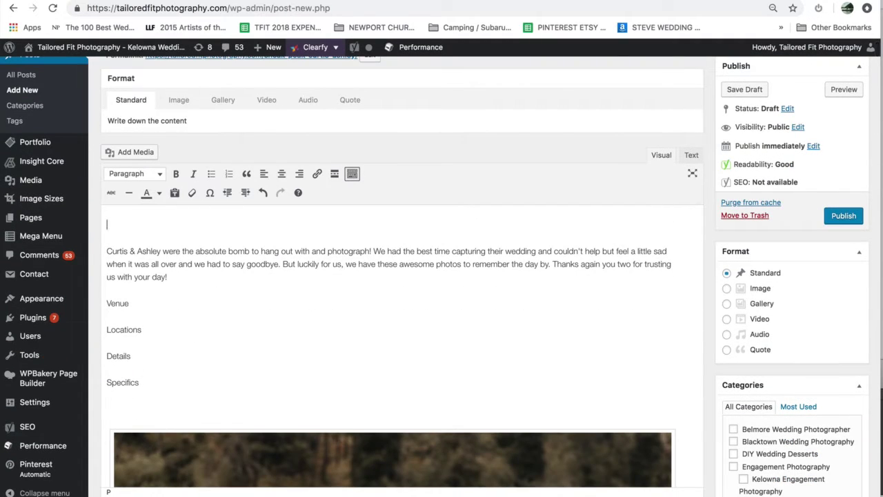
left_click(135, 173)
left_click(158, 207)
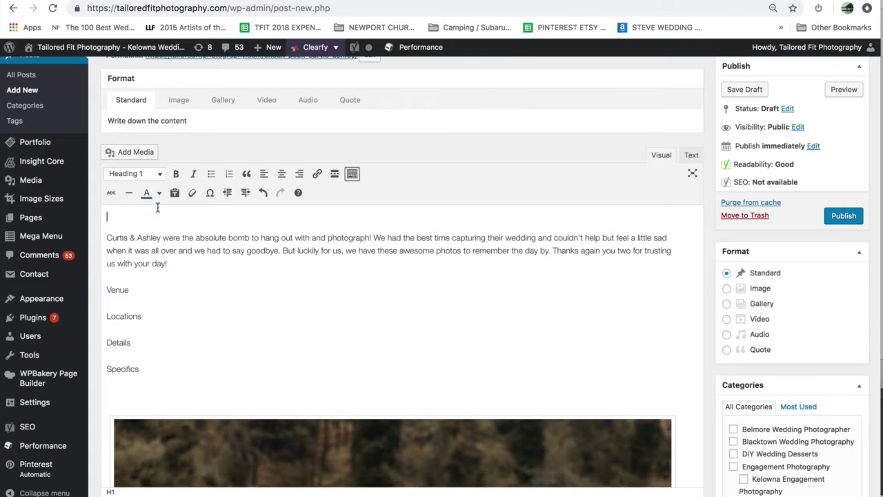
Review the available heading levels and highlight the intro paragraph's text, returning the cursor to the empty heading line.
left_click(139, 178)
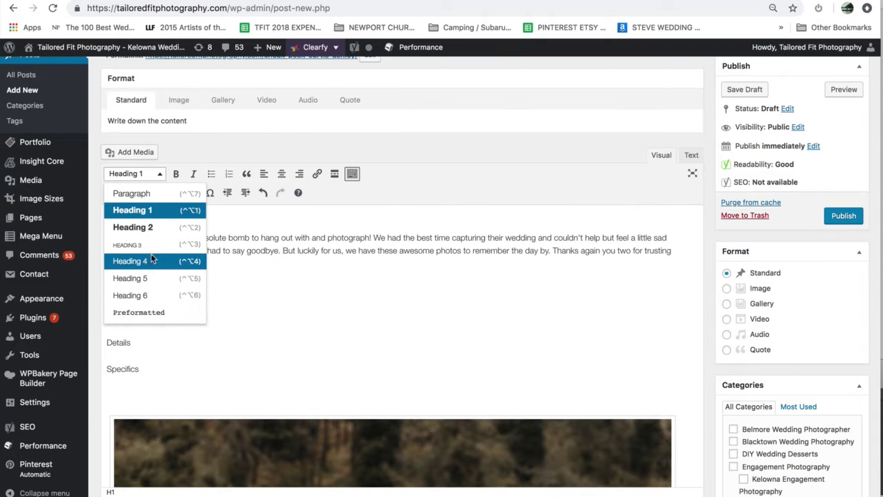
left_click(283, 241)
left_click_drag(231, 238, 327, 272)
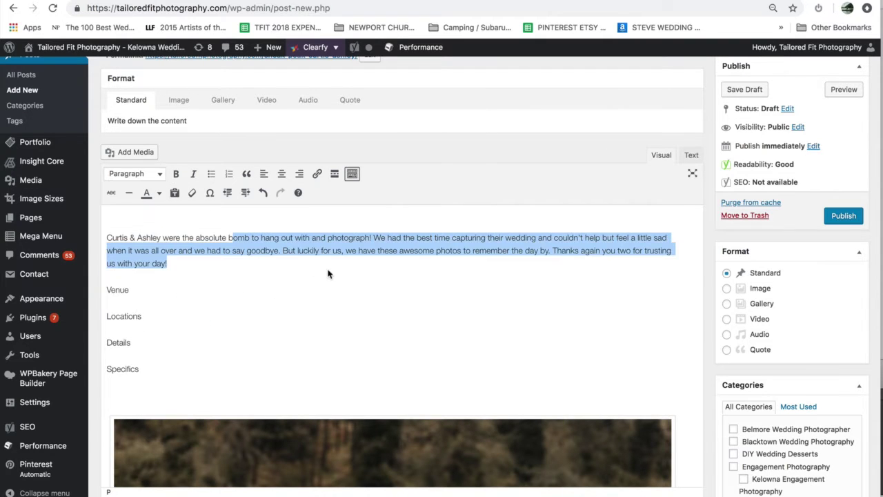
left_click(155, 227)
left_click(135, 219)
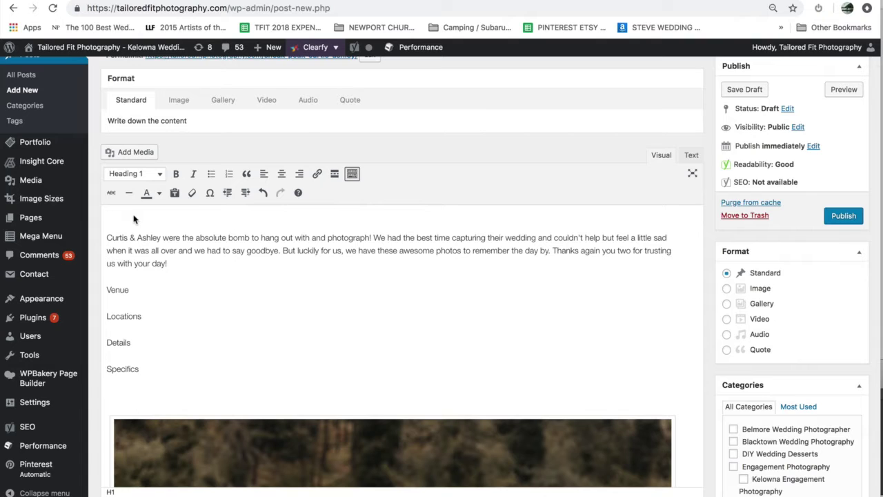
Copy the full post title into the empty Heading 1 line above the intro paragraph.
left_click(151, 176)
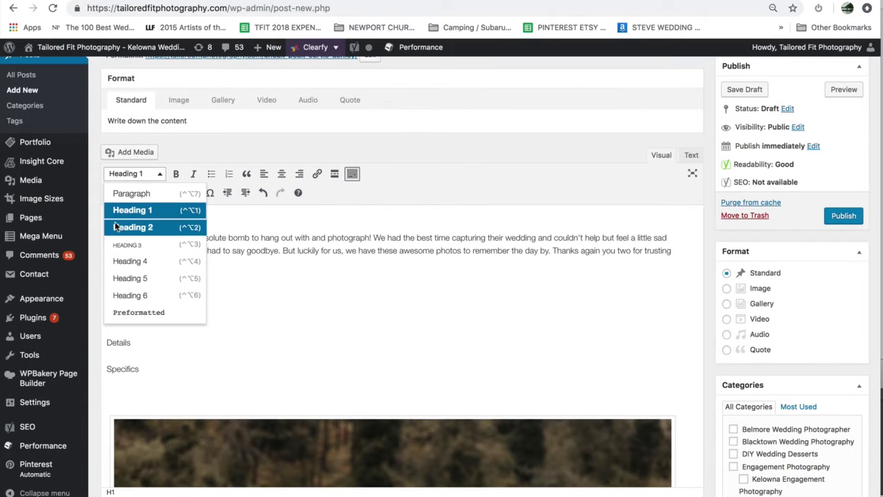
left_click(276, 280)
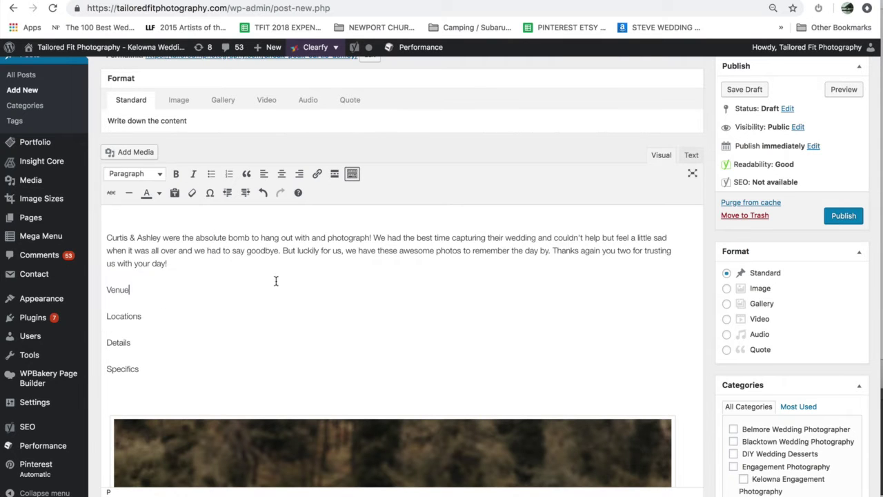
left_click(144, 217)
scroll(144, 217, "up", 2)
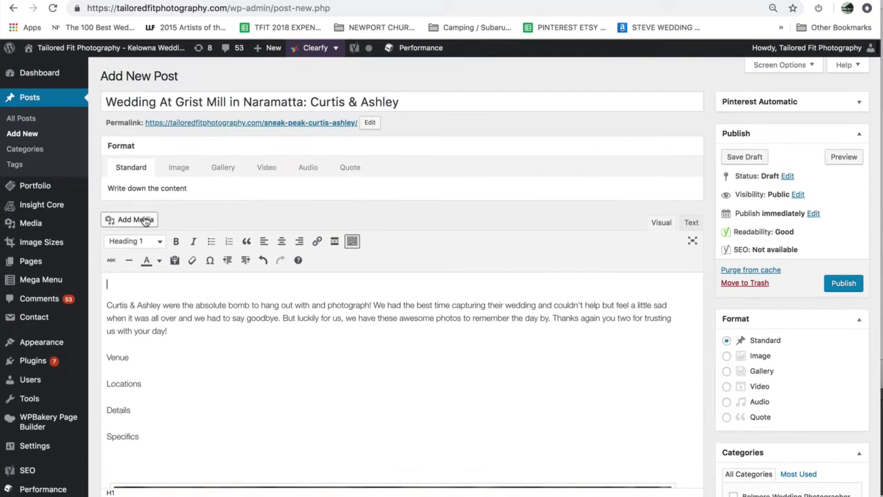
triple_click(199, 101)
type("Wedding At Grist Mill in Naramatta: Curtis & Ashley")
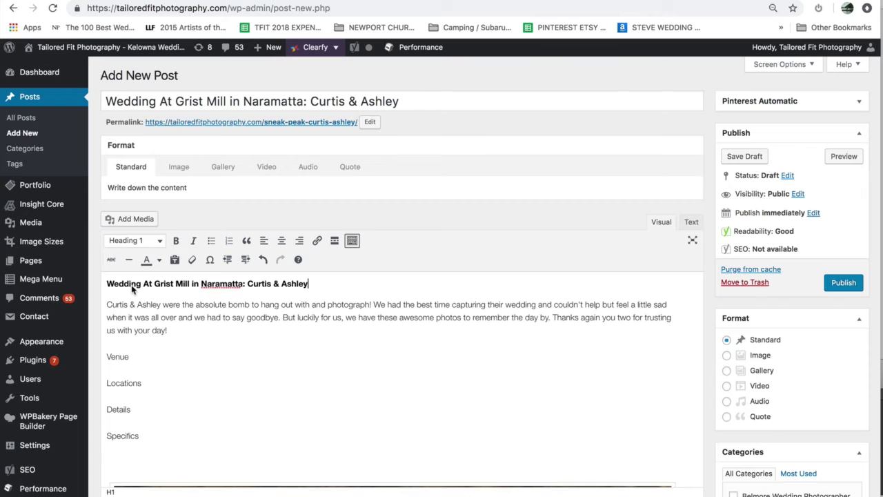
left_click(135, 240)
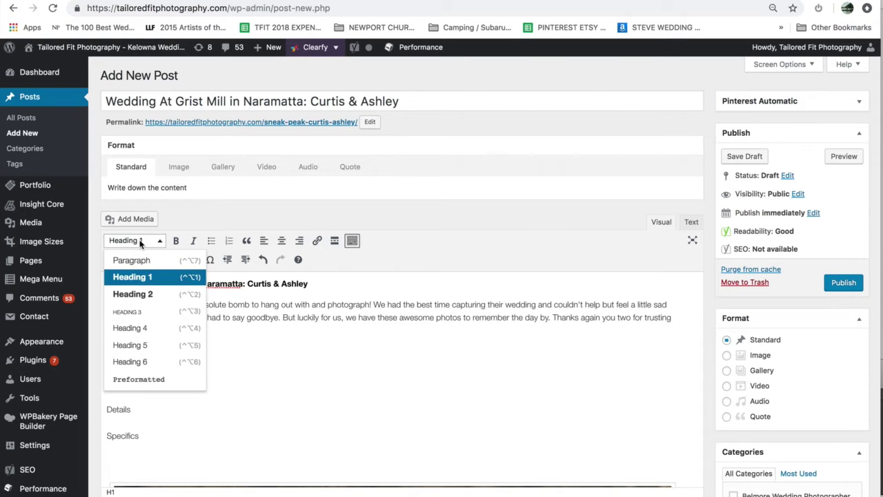
left_click(141, 242)
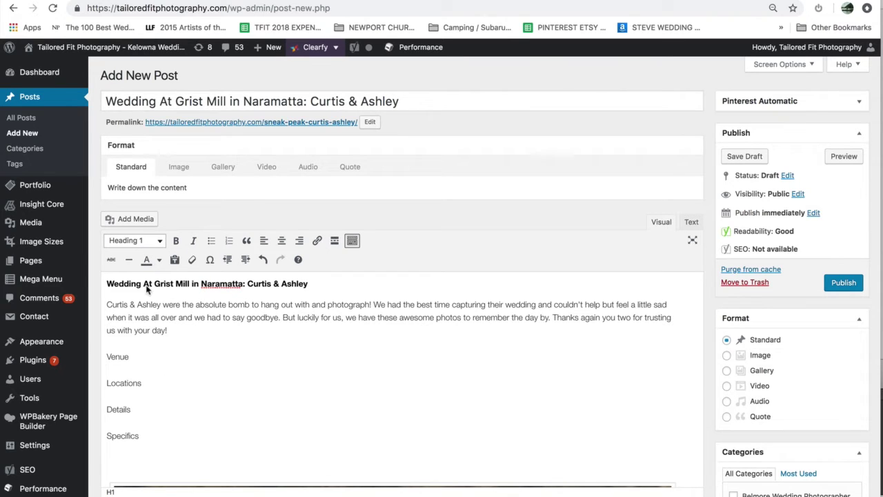
Reword the Heading 1 line so the part before the couple's names reads "Grist Mill Wedding Naramatta".
left_click_drag(154, 287, 79, 280)
key("BackSpace")
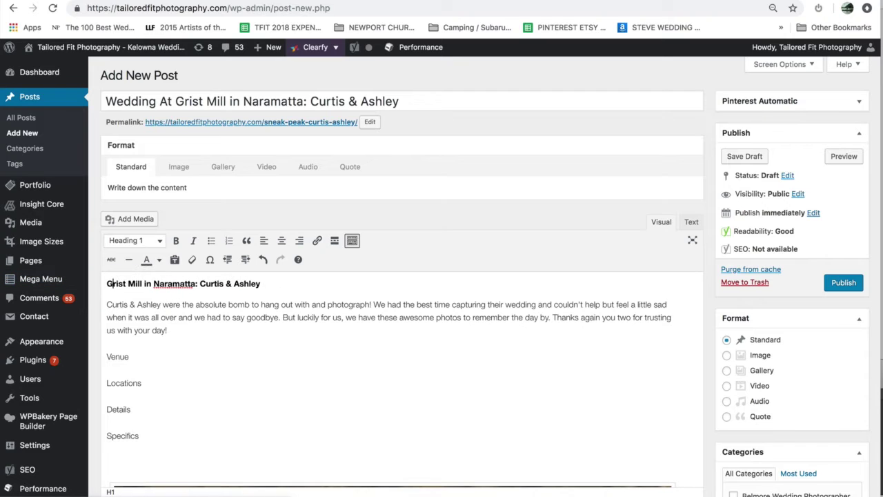
left_click(127, 283)
type("Wedding")
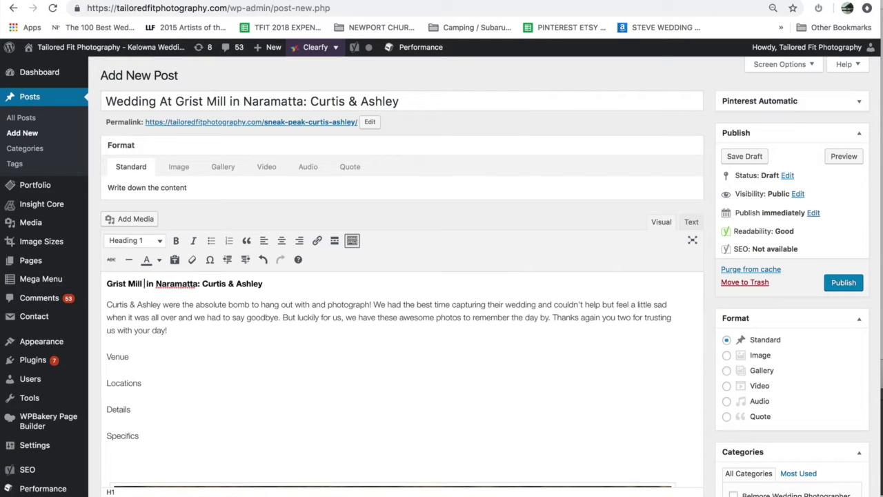
key("Right")
key("Right")
key("Right")
key("BackSpace")
key("BackSpace")
key("BackSpace")
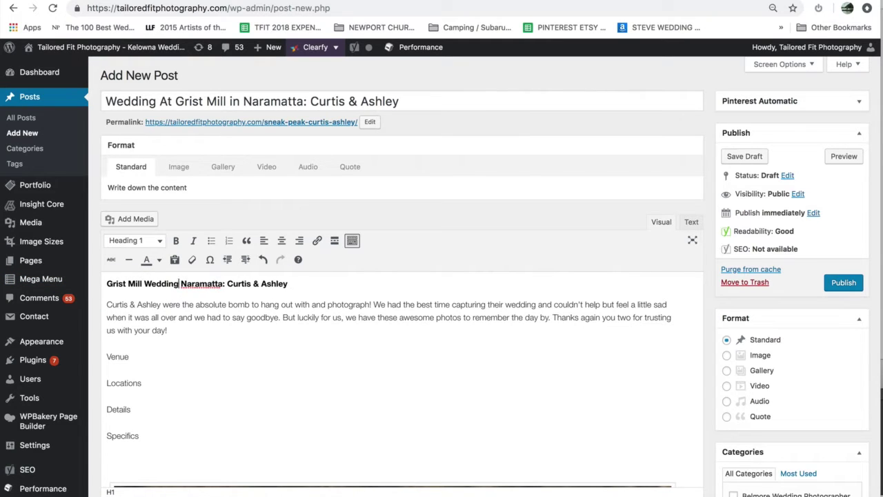
Add a Heading 2 line below the Heading 1 reading "Gorgeous photos on the lake in Narammatta with Grist Mill Reception".
left_click(291, 284)
key("Return")
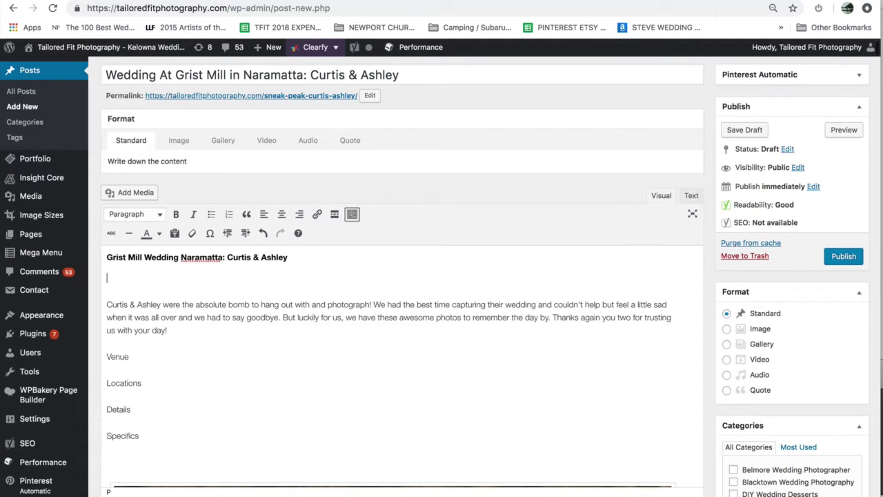
left_click(148, 216)
left_click(138, 267)
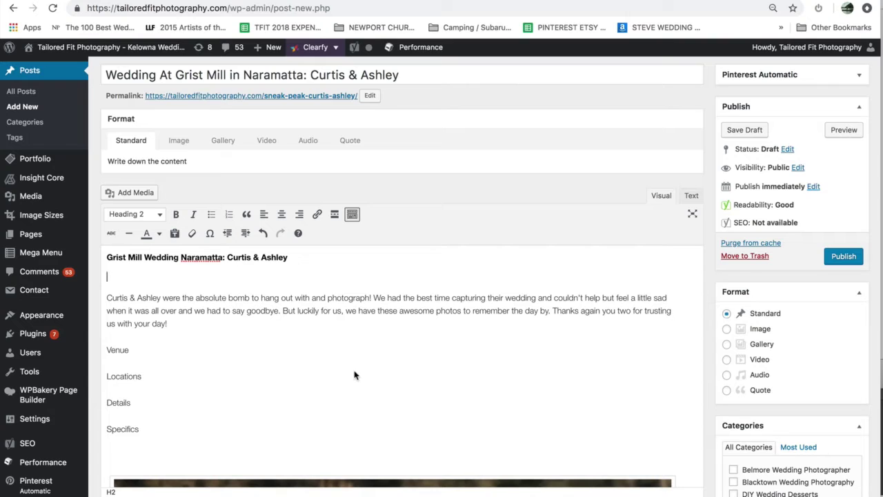
type("Gorgeous photos on the lake in")
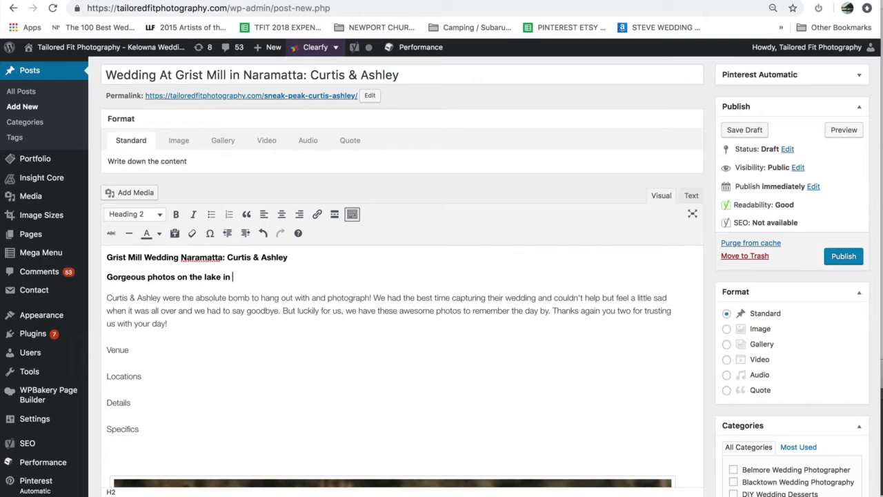
type(" Narammatta with Grist Mill Reception")
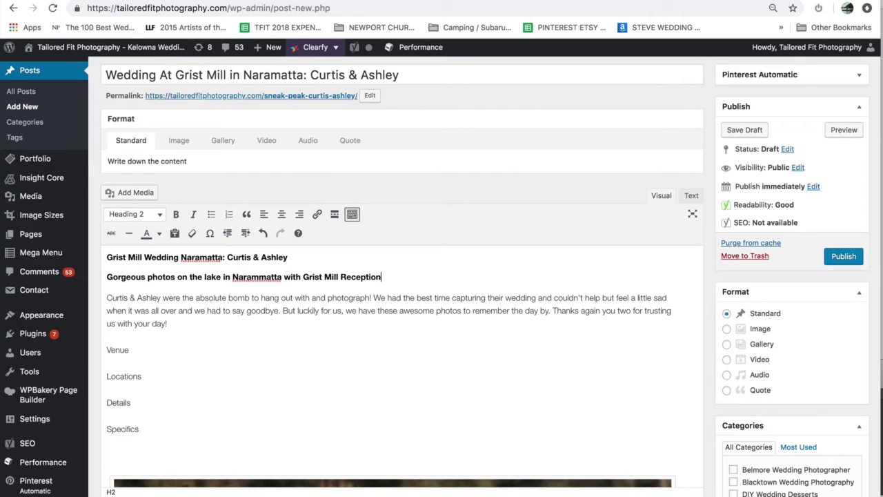
Insert "Wedding" before "Reception" and "Outdoors" before "Grist Mill" in the Heading 2 line.
left_click(341, 277)
type("Wedding ")
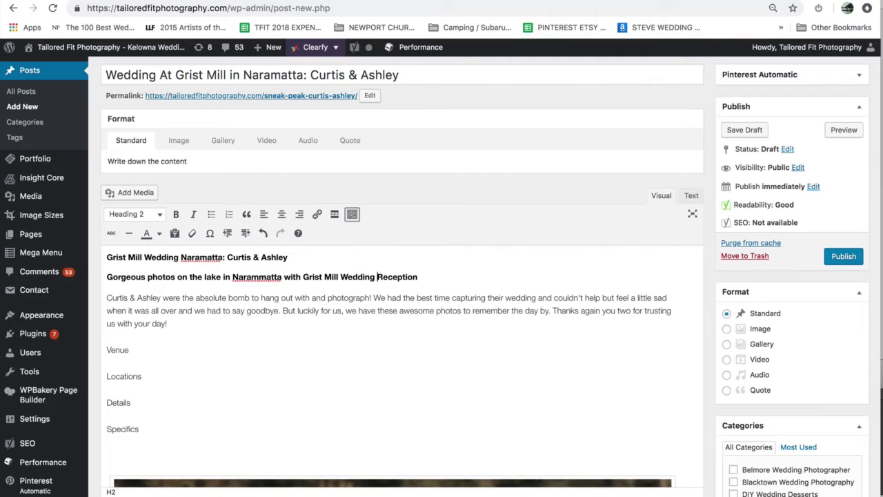
type("Outdoors")
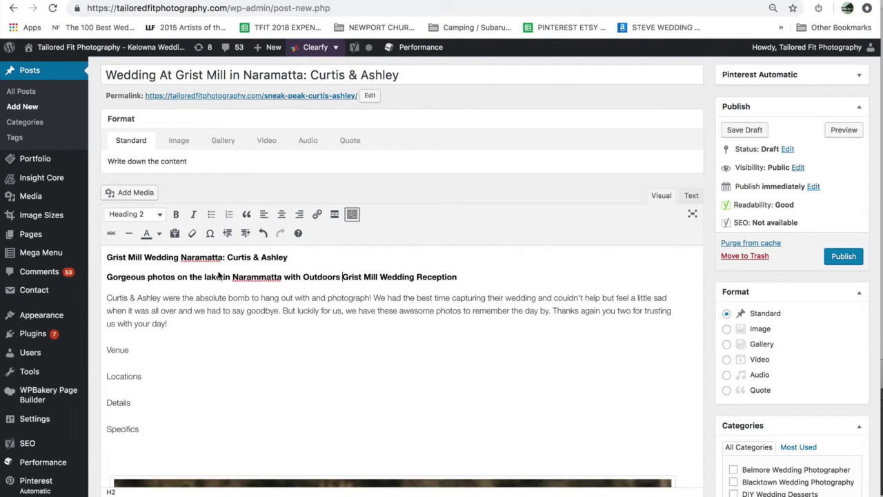
Insert "at Grist Mill in Naramatta" after "capturing their wedding" in the intro paragraph.
scroll(241, 304, "down", 1)
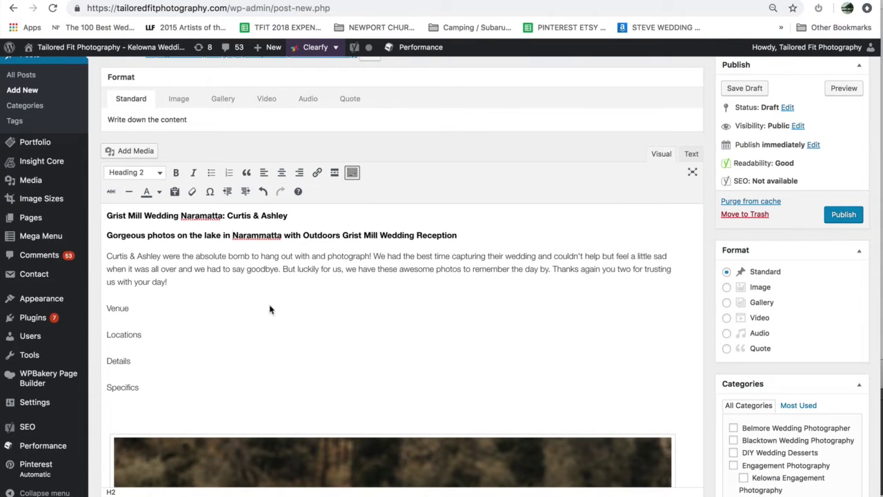
left_click_drag(108, 257, 185, 286)
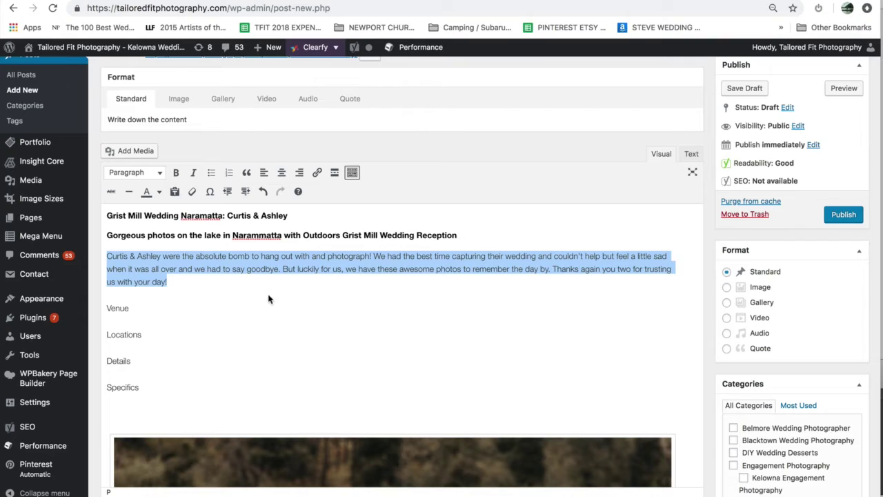
left_click(214, 269)
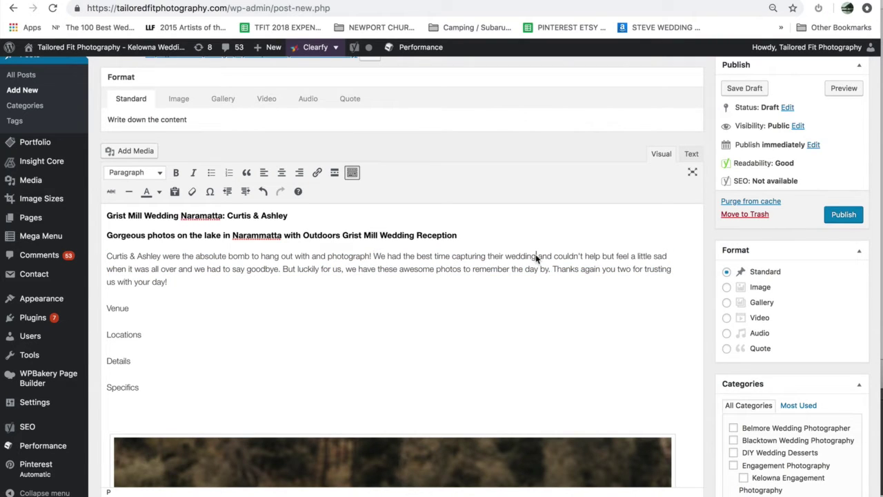
type("at Grist M")
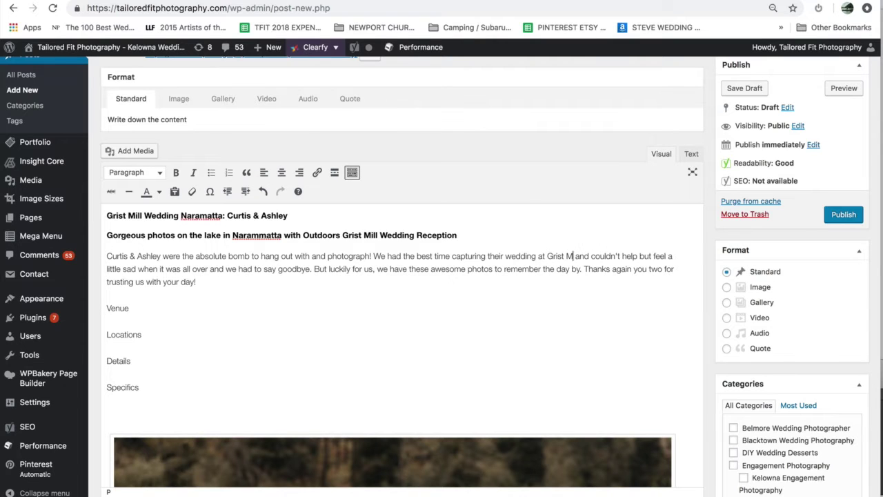
type("ill in Naramatt")
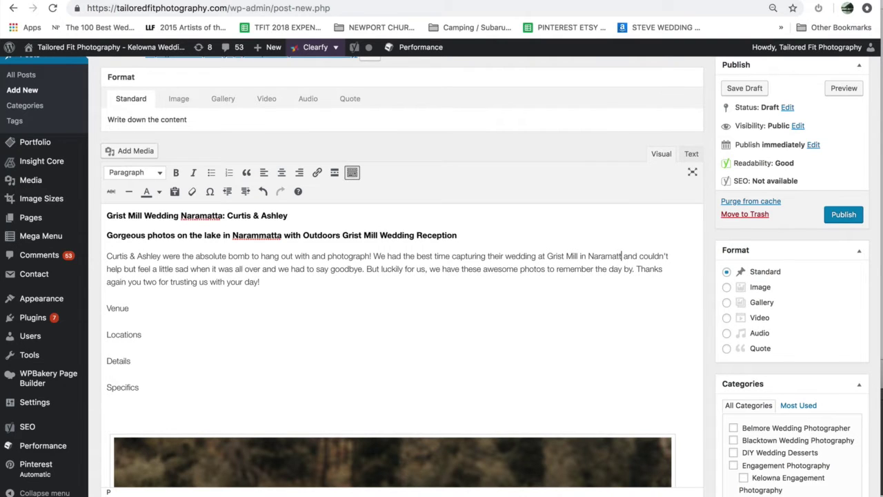
type("a")
Insert "Nrammata is such a beautiful place and we love filming and photographing weddings in the Similkameen Valley / Okanagan Region." before "But luckily".
type("Nrammat ")
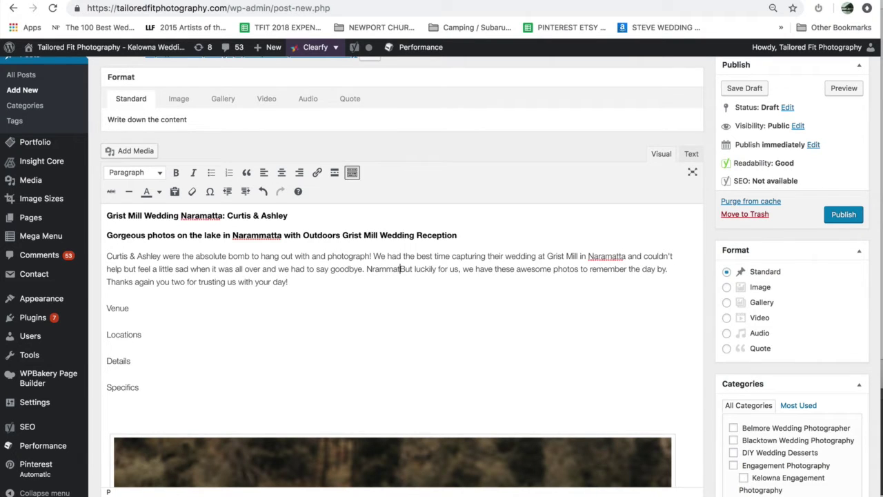
type("a is such a bea")
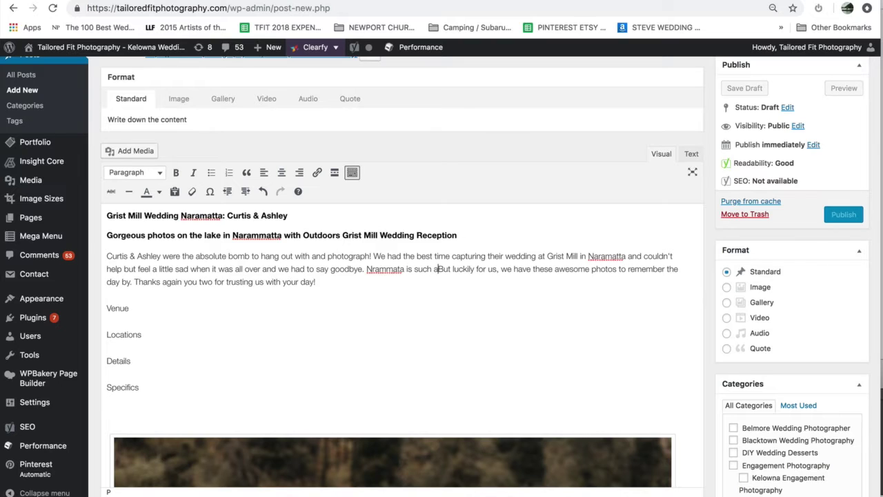
type("utiful place and ")
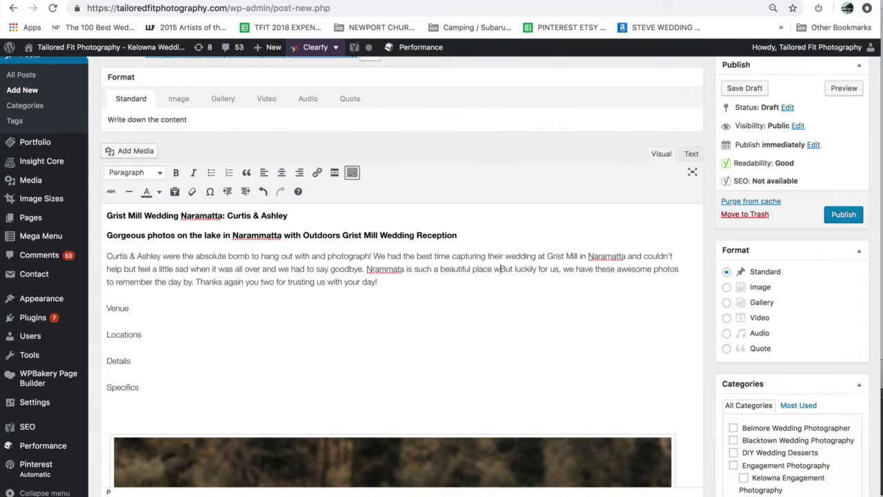
type("we love film")
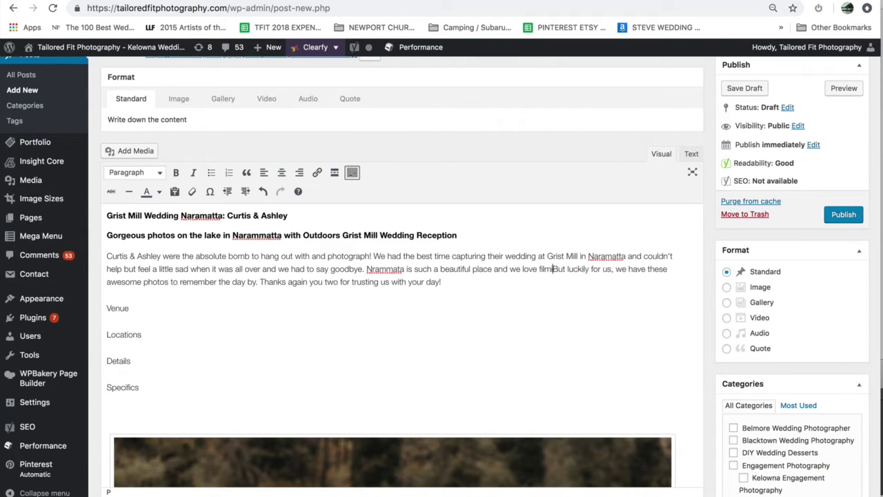
type("ing and photographing we")
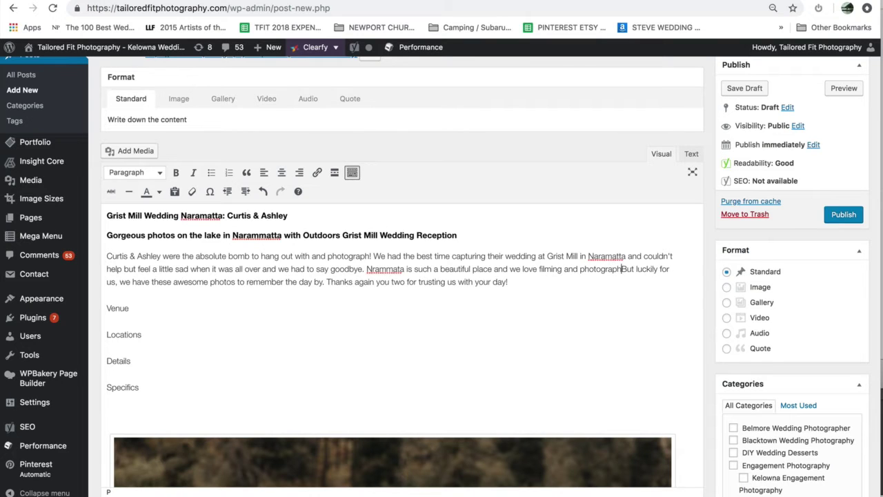
type("ddings in the Simil")
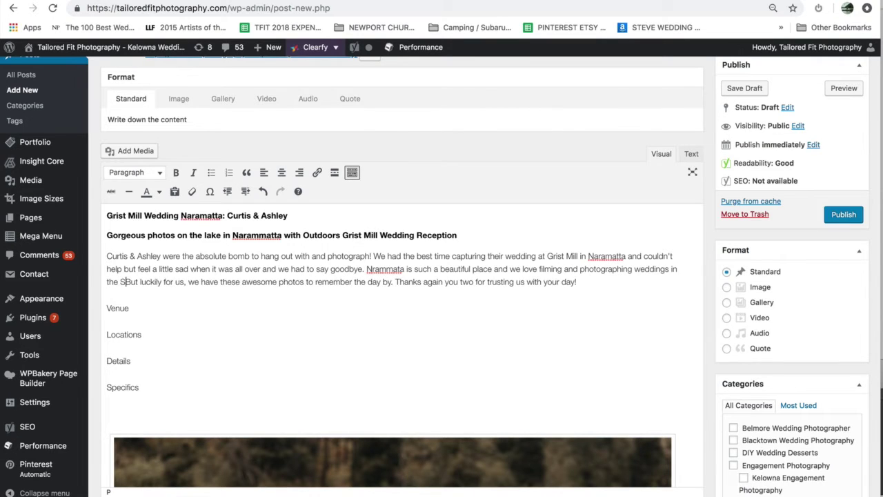
type("kameen ")
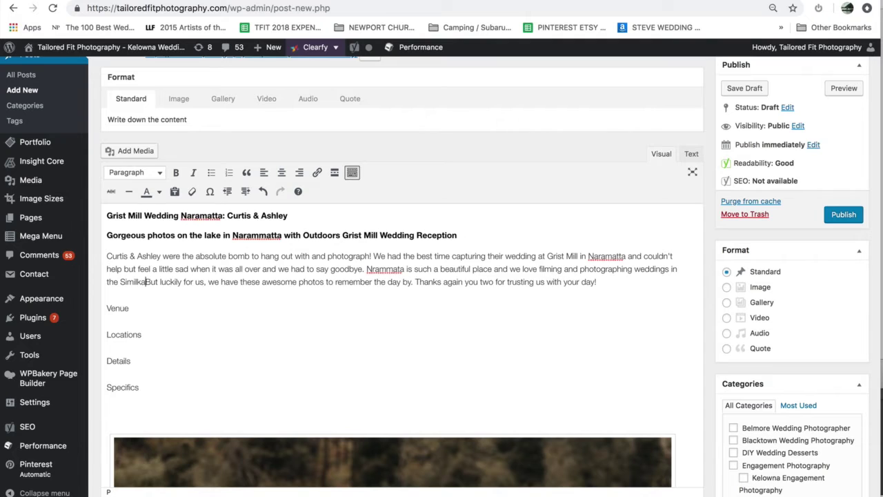
type("Valley")
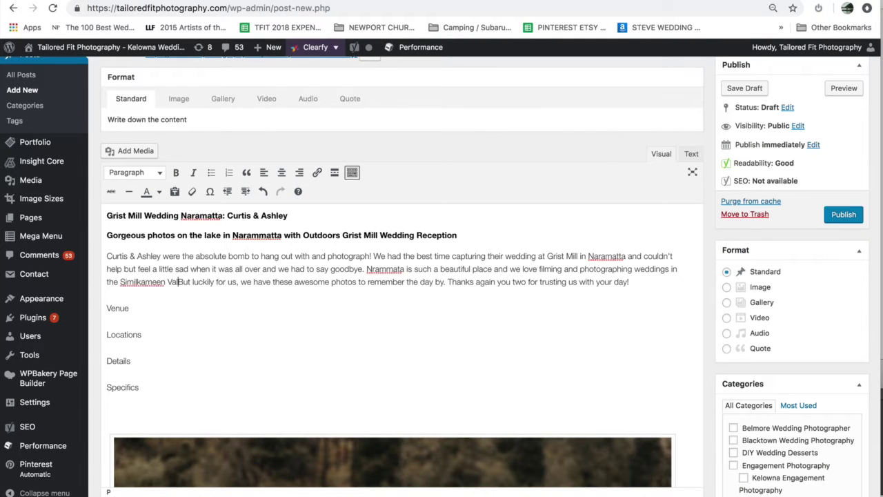
type(" / Okanagan Re")
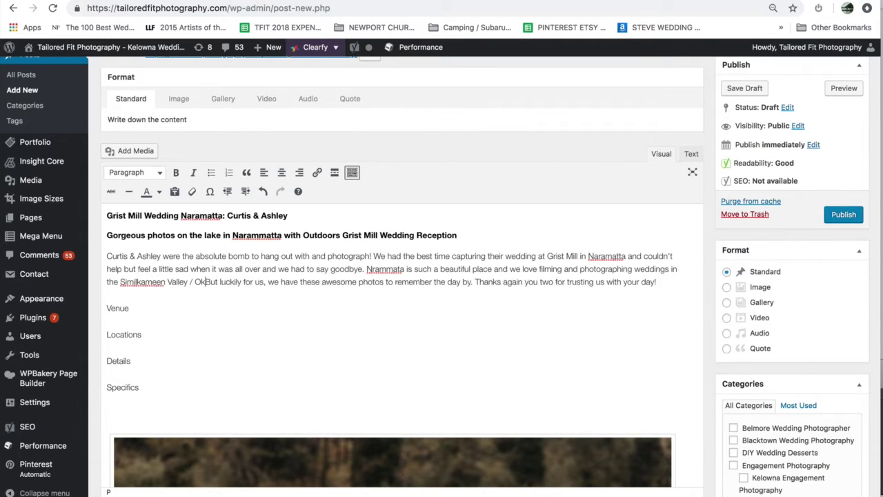
Insert "Its so beautiful with all the lakeside wedding photography locations and different outdoor reception venues." before "But luckily" in the intro paragraph.
type("gion. Its so beau")
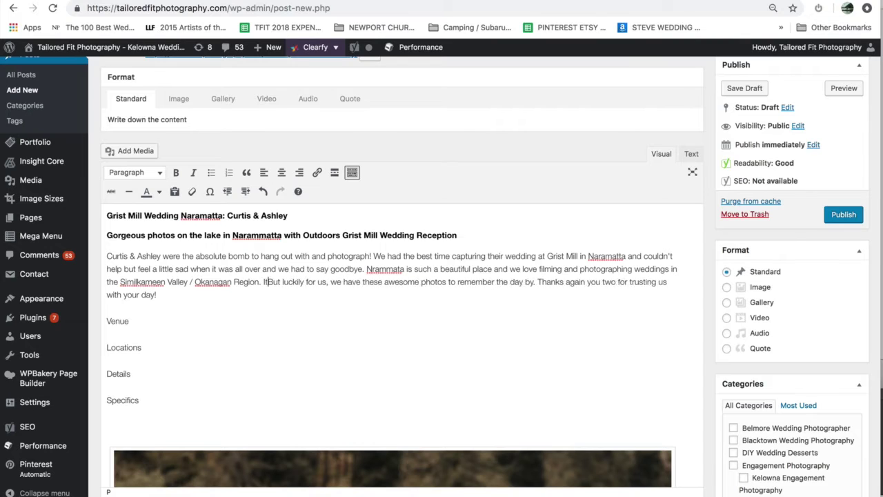
type("tiful with ")
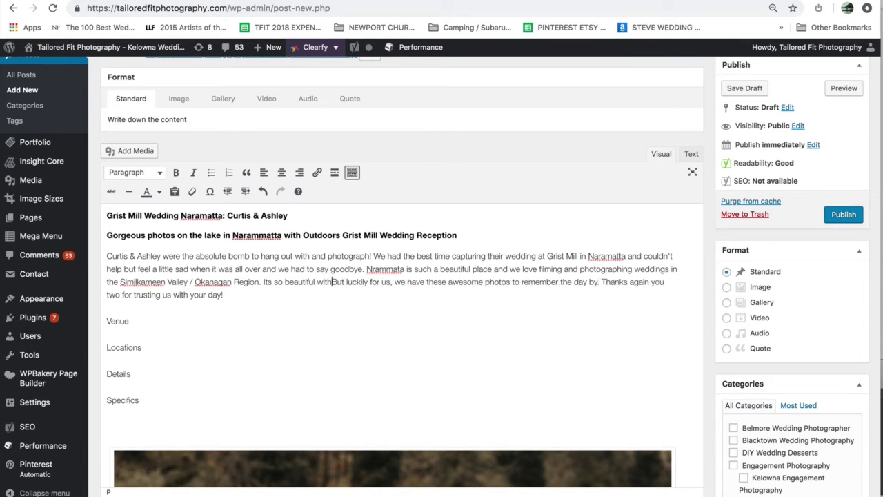
type("all ")
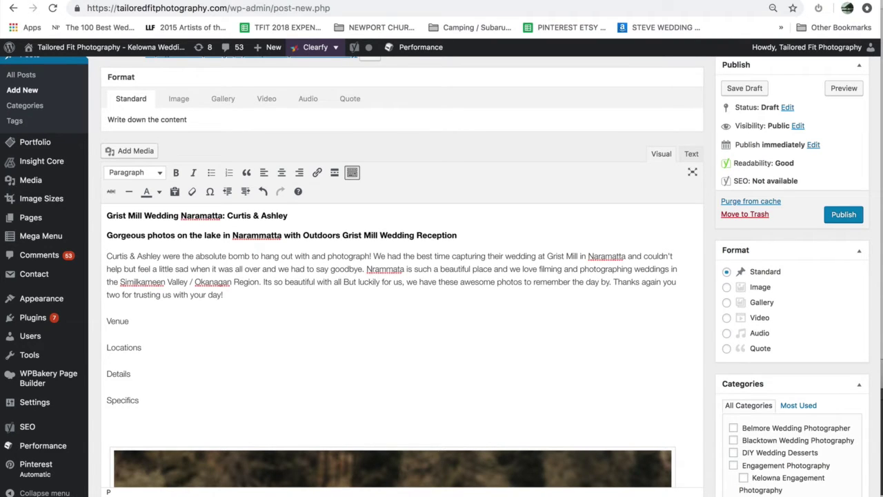
type("the lakeside ")
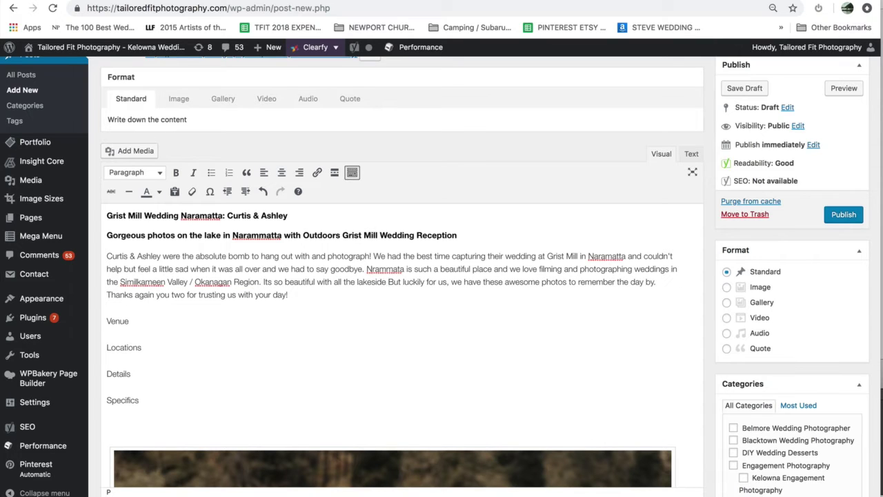
type("wedding p")
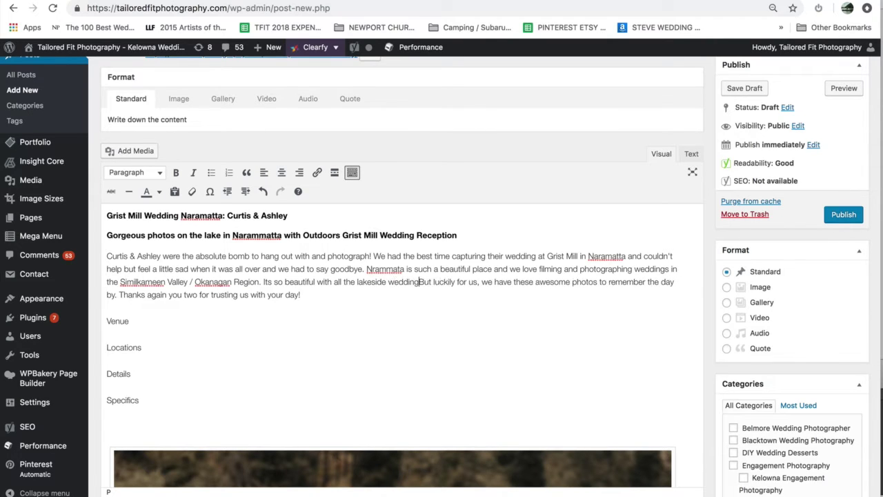
type("hotography locations")
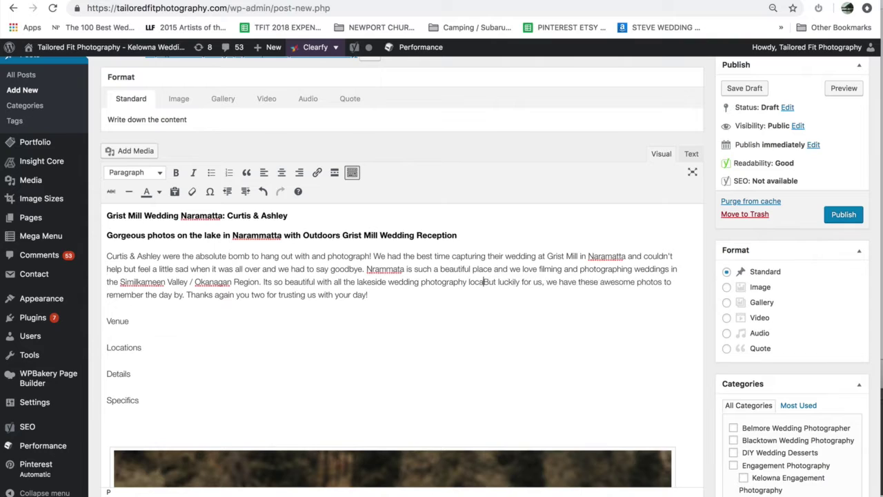
type(" and ")
type("different outd")
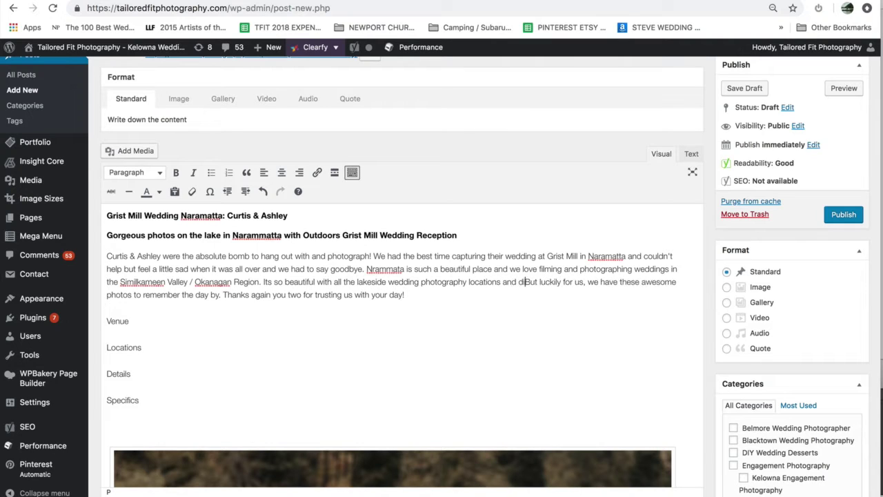
type("oor reception")
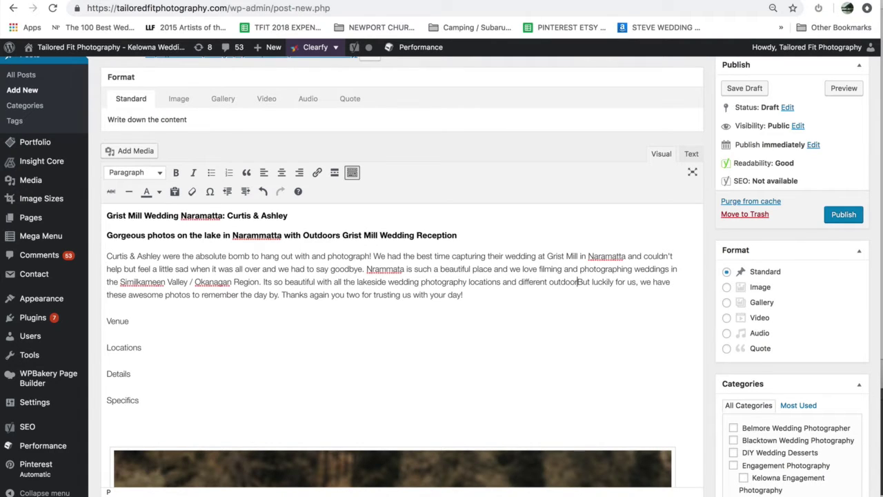
type(" venues. Our fav")
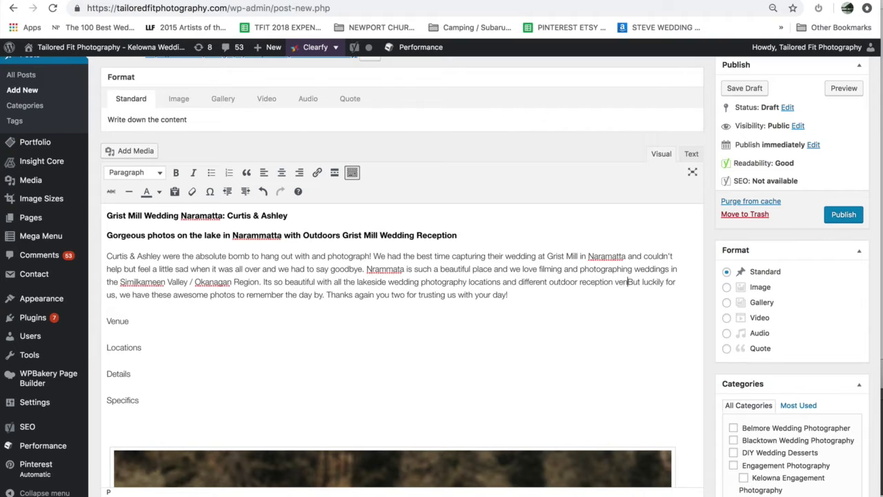
Insert "Our favorite part of this Grist Mill wedding was the outdoor reception and nighttime dance by candlelight." and start a new paragraph at "But luckily".
type("orite part of th")
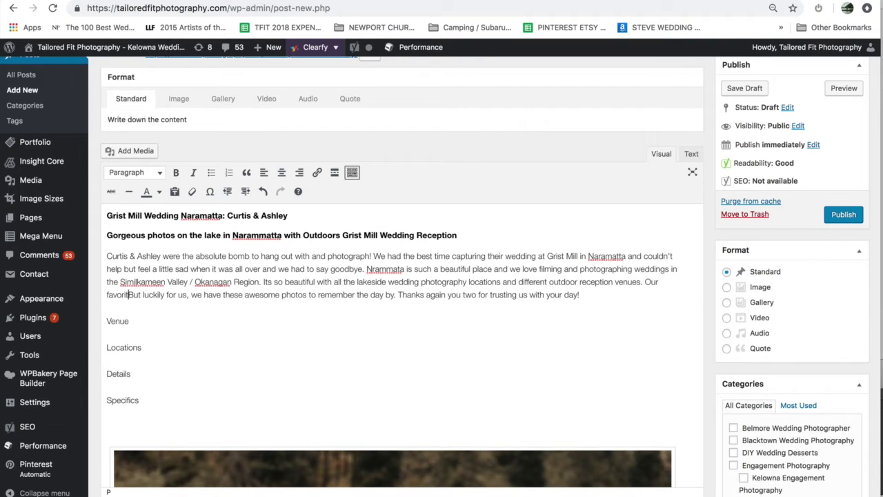
type("is Grist M")
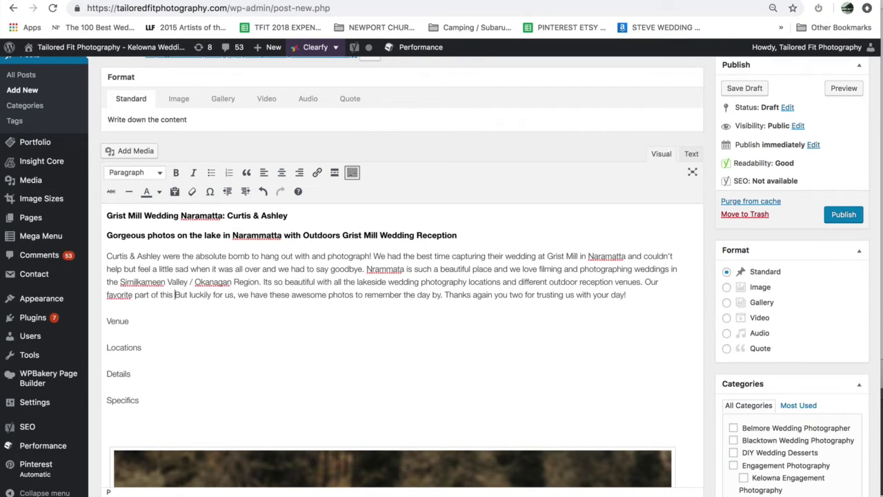
type("ill wed")
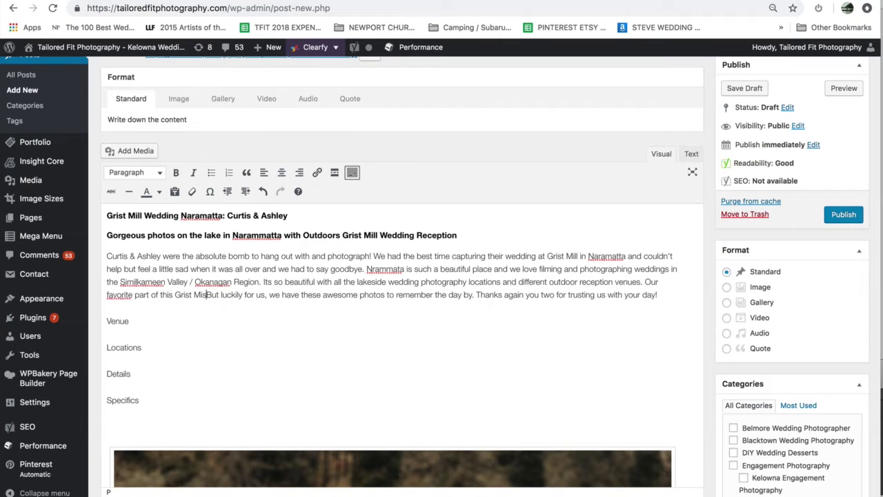
type("ding was the out")
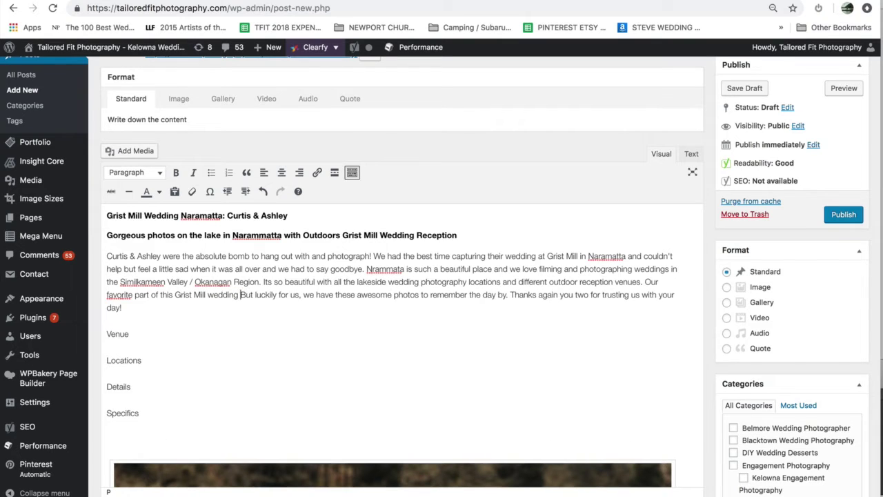
type("door recept")
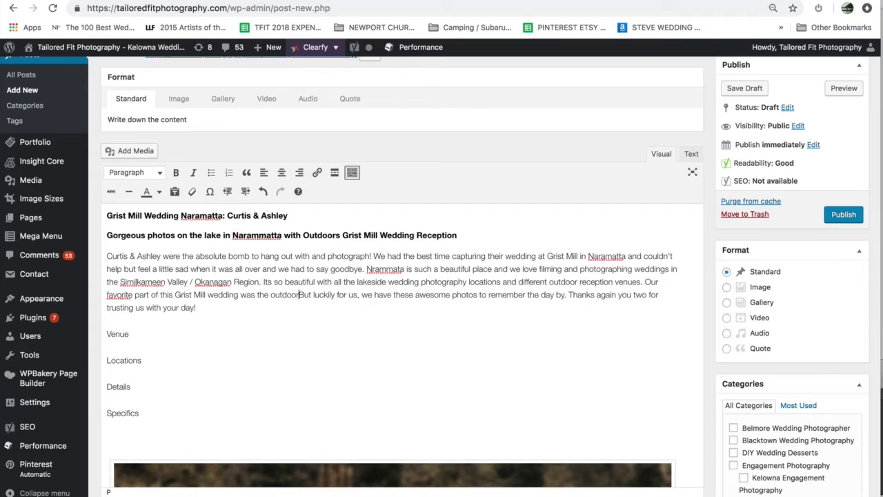
type("ion and ")
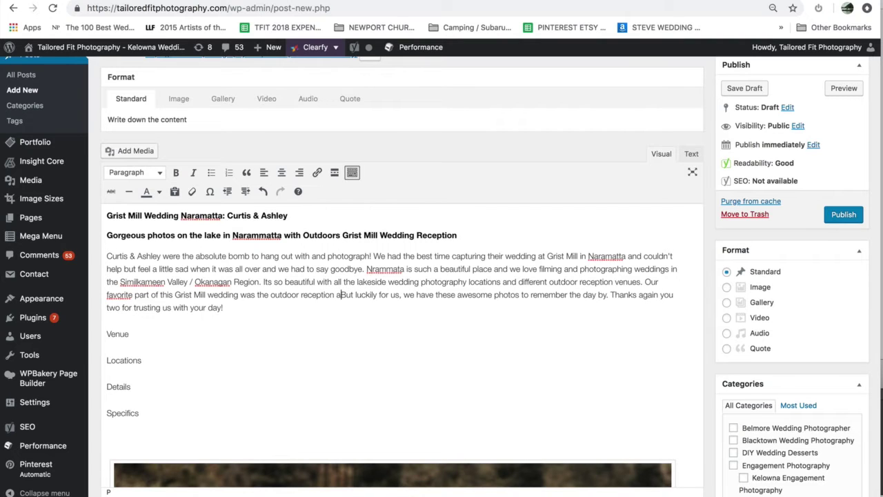
type("nighttime dand")
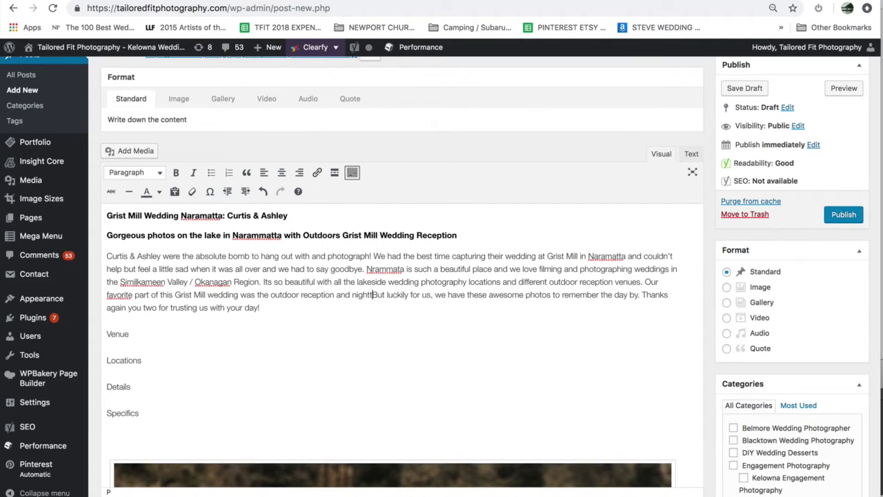
type("e by candlelig")
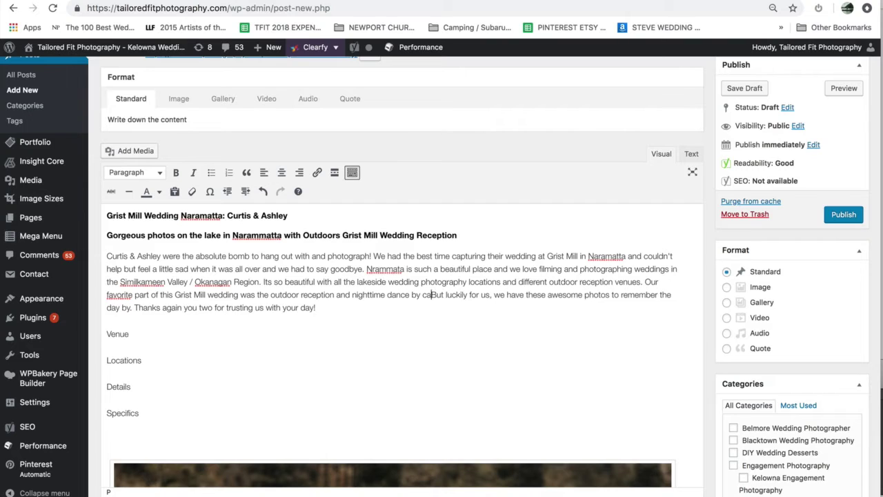
type("ht.")
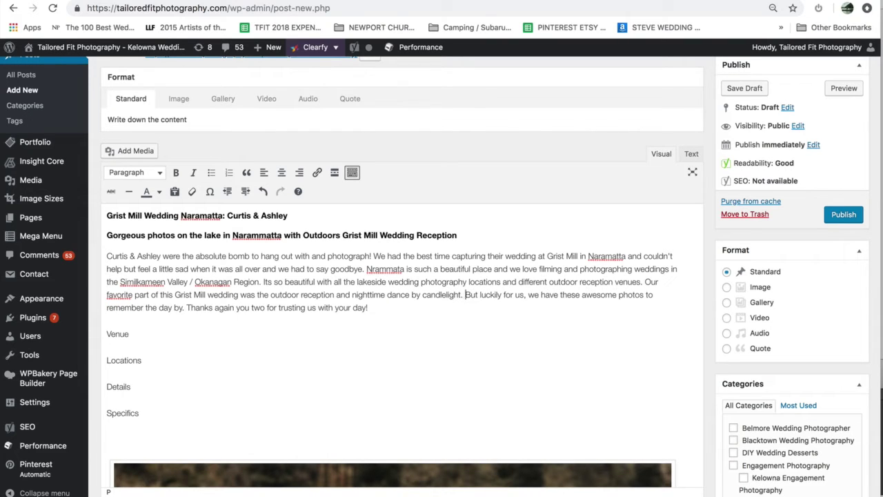
key("Return")
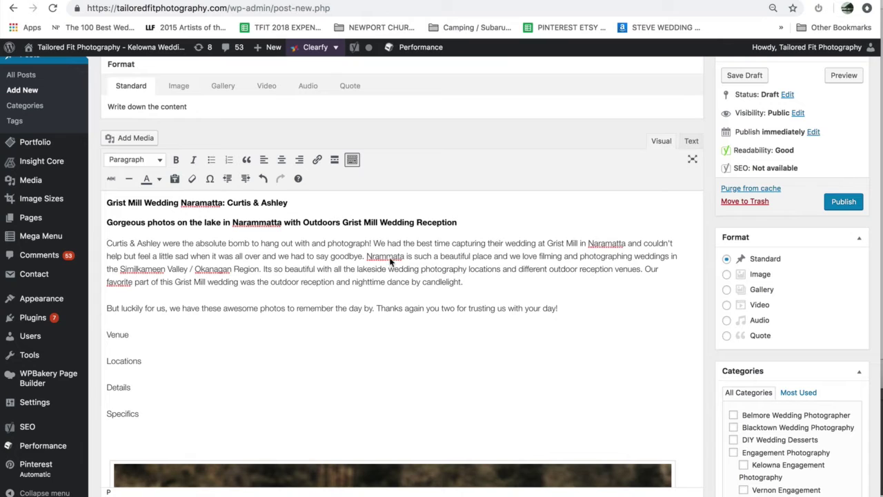
Review the place names, region and lakeside wedding photography phrases in the intro paragraph.
left_click_drag(367, 257, 440, 256)
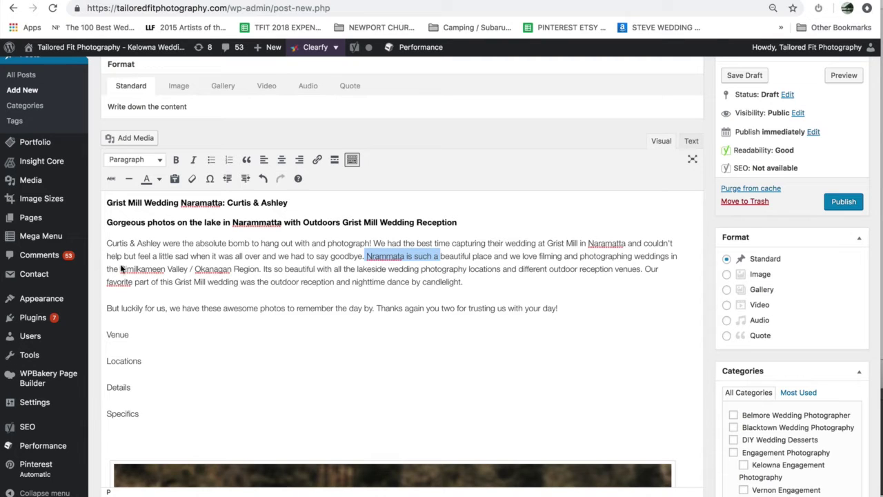
left_click_drag(120, 269, 258, 269)
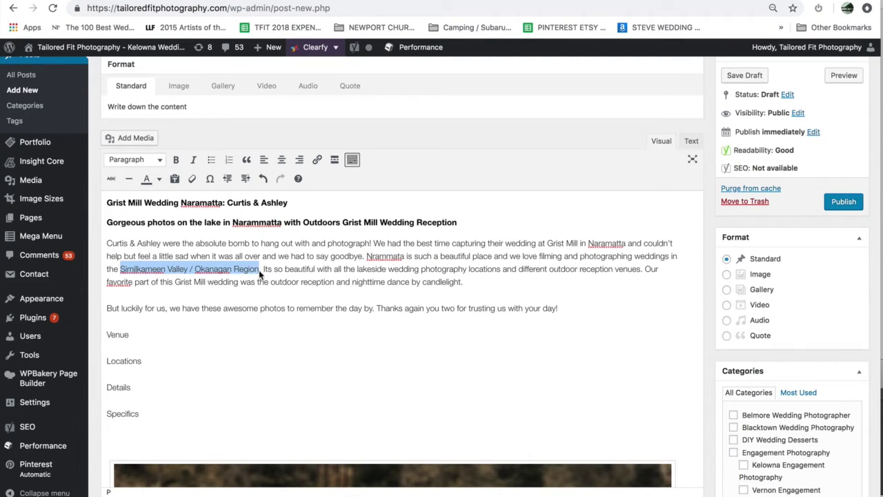
left_click_drag(356, 269, 468, 270)
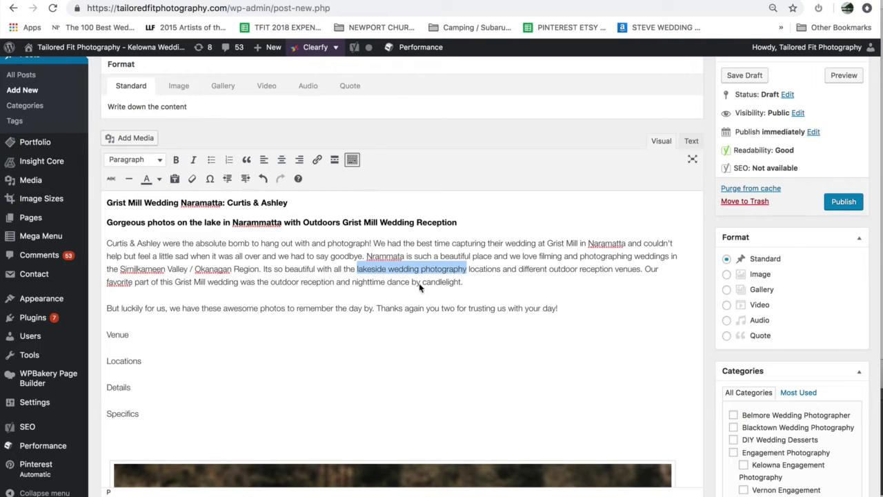
left_click(503, 297)
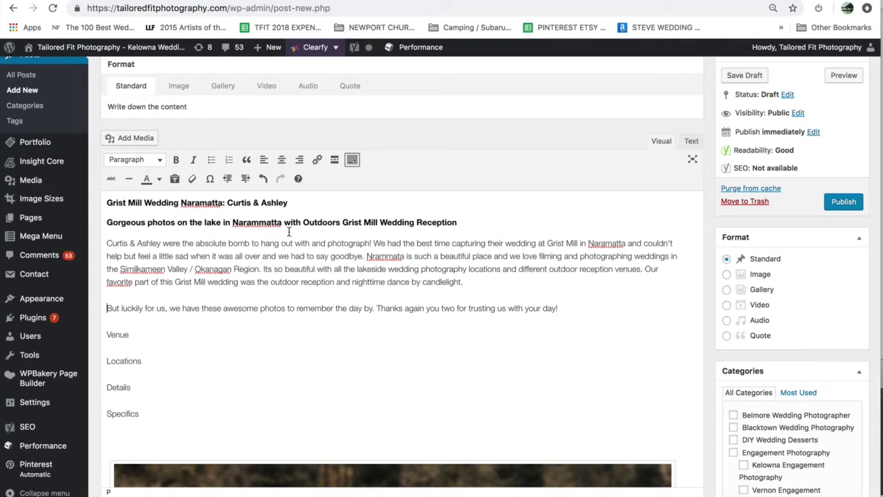
Remove the Venue, Locations, Details and Specifics lines and the empty space between the intro text and the first photo.
scroll(283, 259, "down", 2)
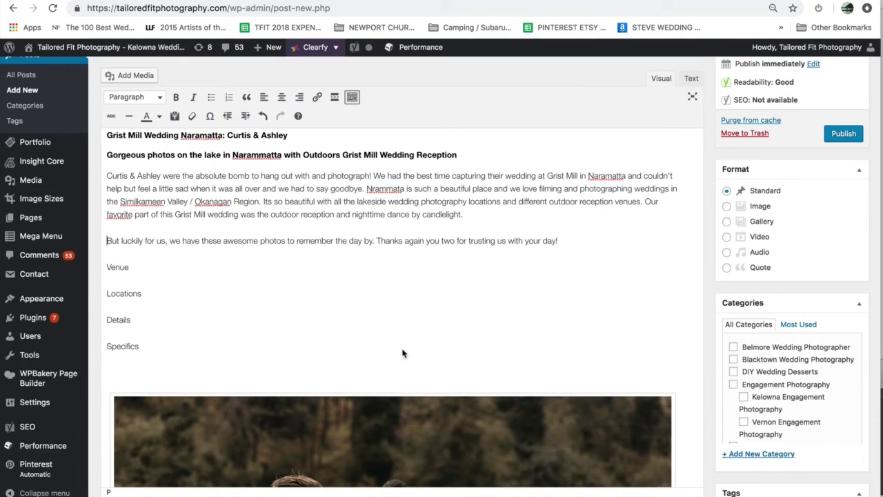
scroll(291, 322, "down", 1)
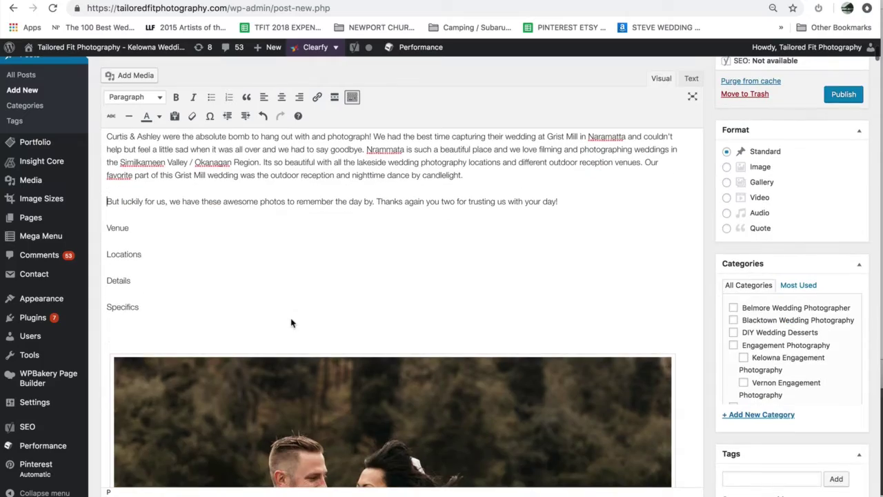
left_click_drag(200, 330, 107, 226)
key("BackSpace")
key("BackSpace")
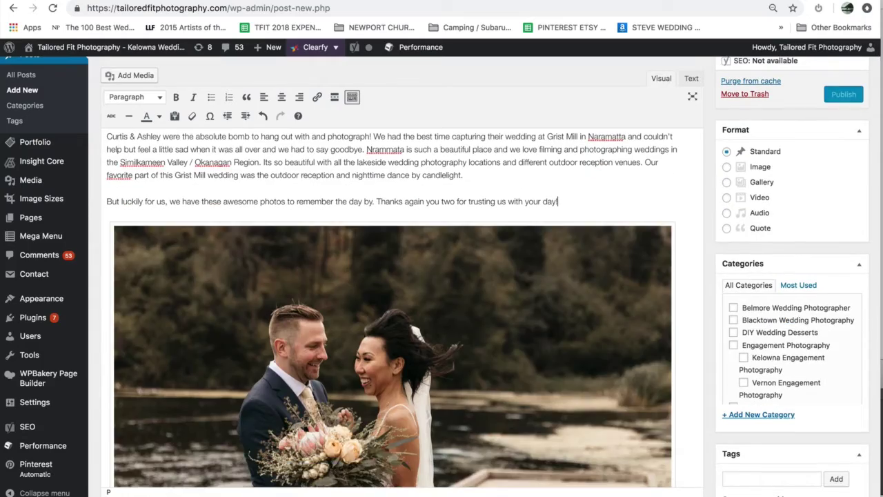
Add the line "Locations And Venues:" below the last photo at the end of the post.
scroll(270, 215, "down", 12)
scroll(330, 289, "down", 15)
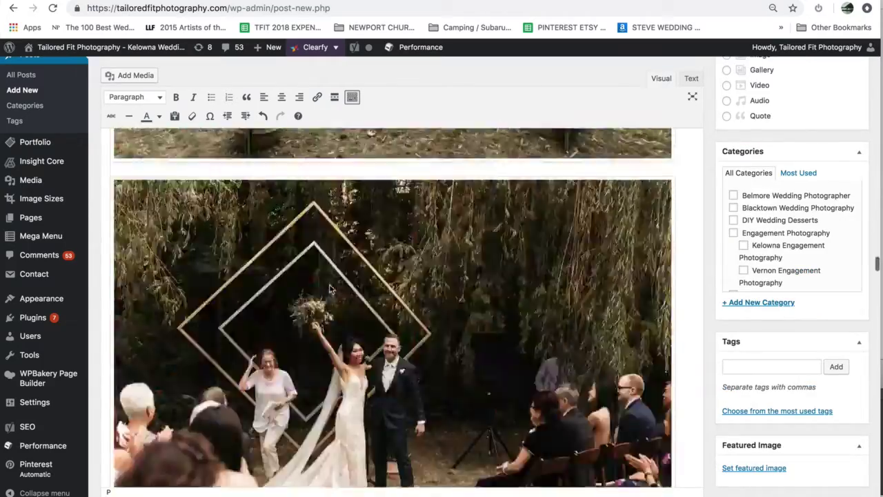
scroll(330, 290, "up", 15)
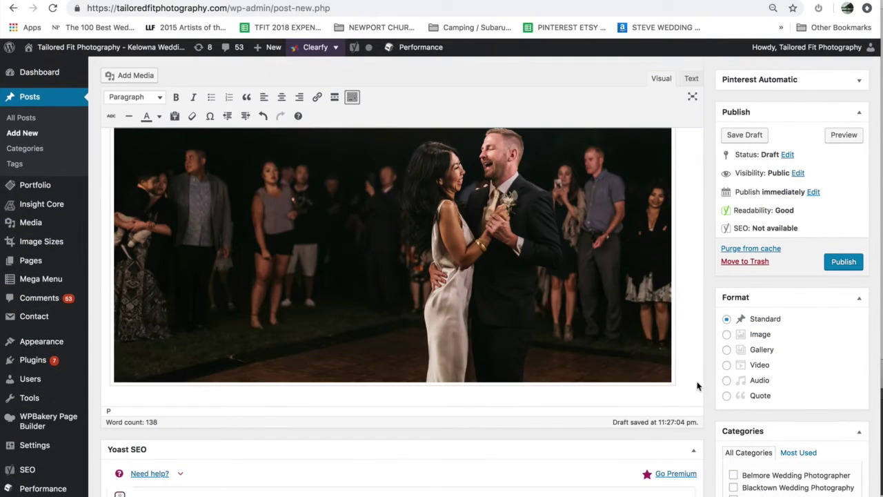
left_click(698, 387)
key("Return")
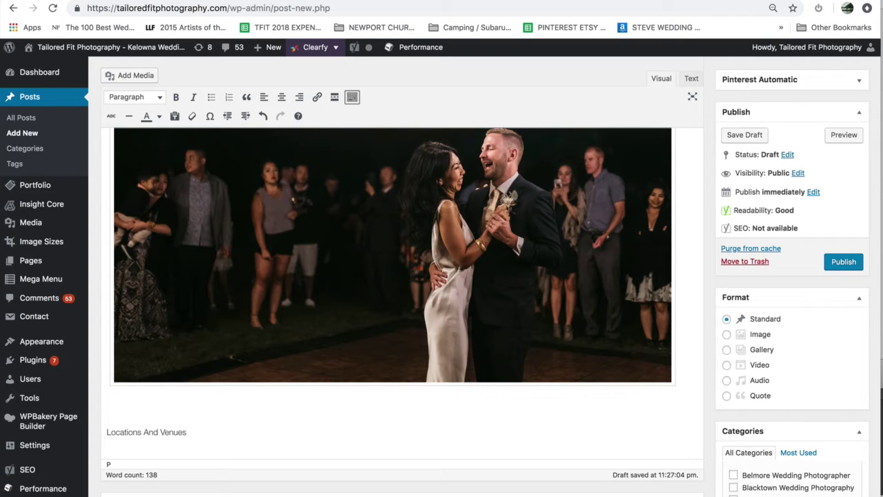
type("Locations And Venues:")
key("Return")
List "Venue - website", "Locations", "Details", "Specifics" and "Any Vendors" on separate lines under "Locations And Venues:", with blank lines after them.
type("Venue Locations Details Specifics")
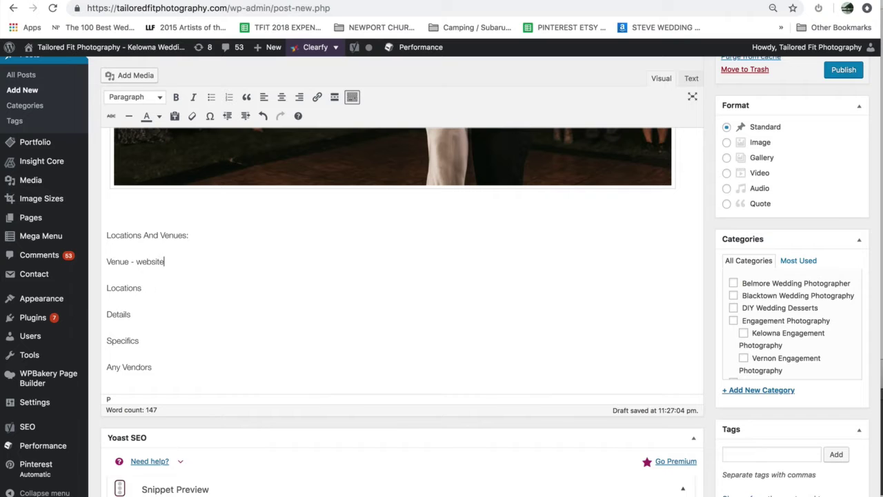
scroll(233, 367, "down", 1)
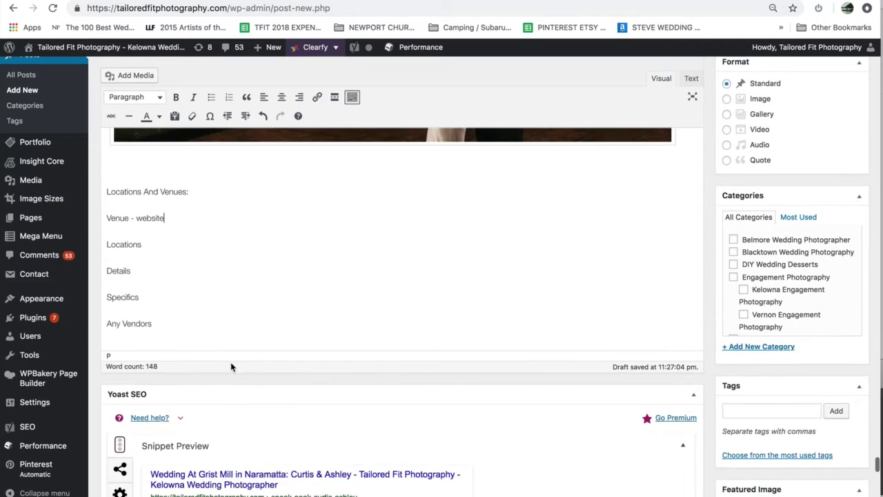
left_click(201, 325)
key("Return")
key("Return")
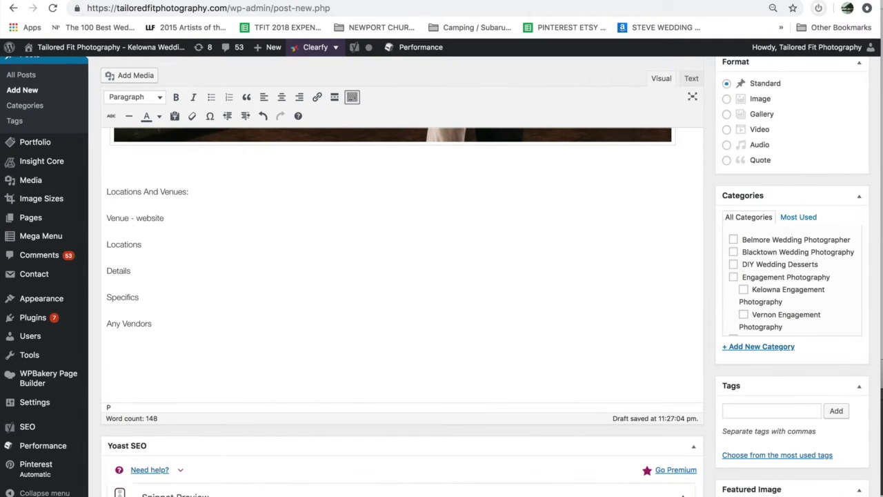
Switch to the Google results tab and search for "grist mill naramatta".
key("ctrl+Tab")
left_click(210, 56)
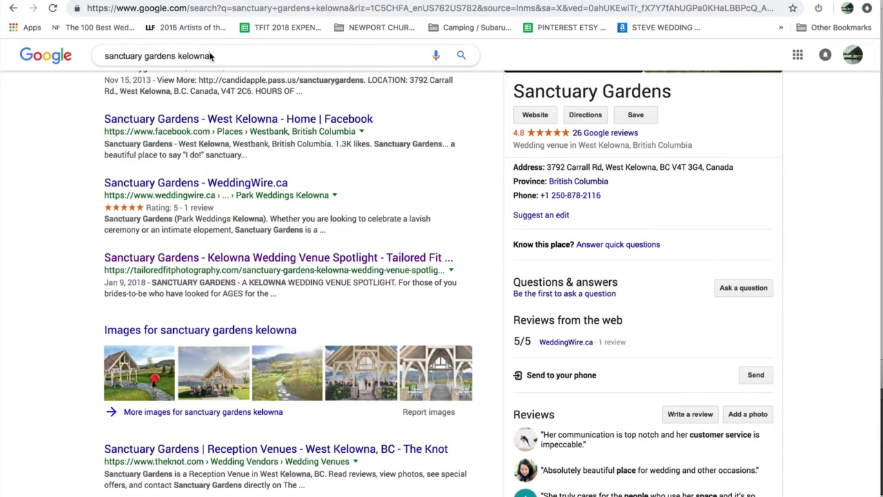
key("super+a")
type("grist mill n")
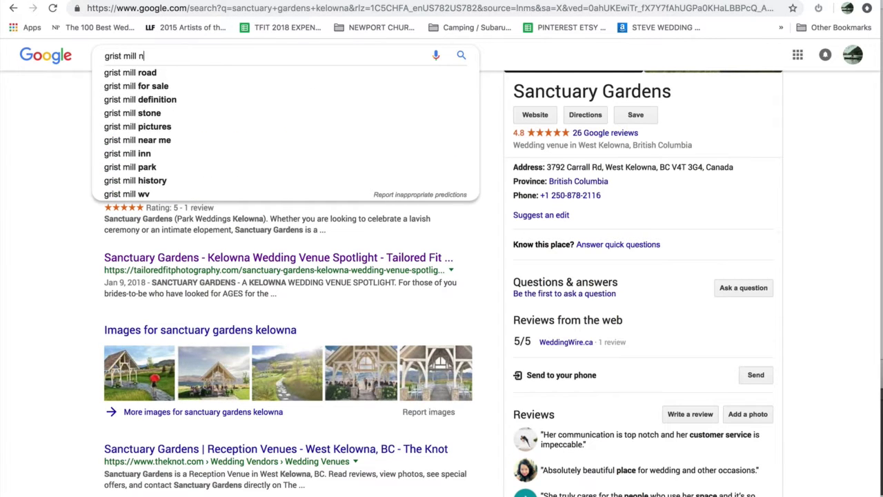
type("aramatta")
key("Return")
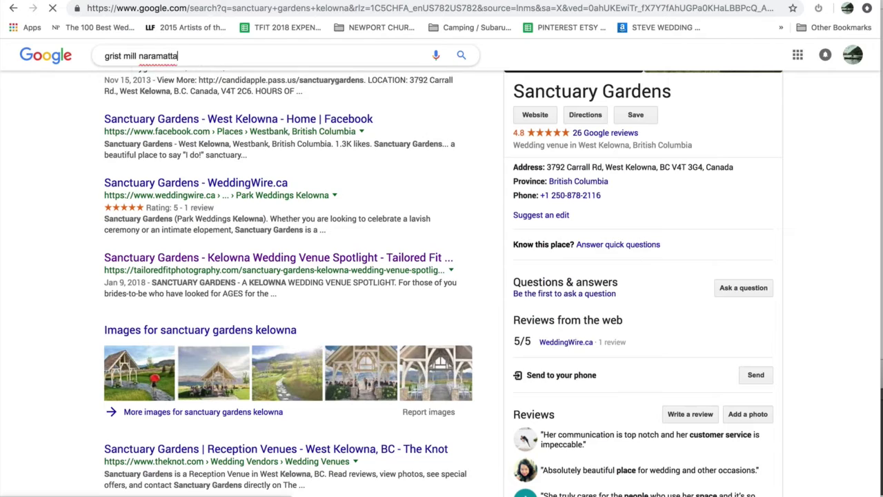
Open The Grist Mill and Gardens at Keremeos website from the search results and copy its About Us paragraph.
left_click(171, 177)
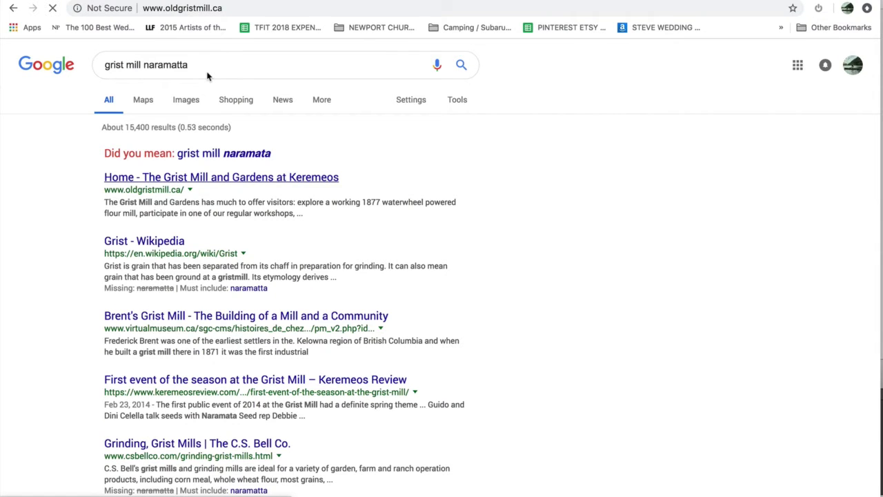
scroll(423, 168, "down", 10)
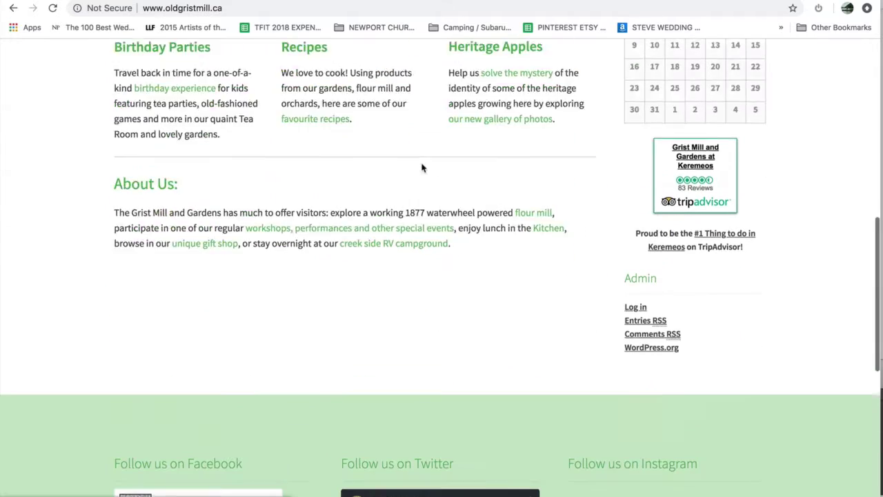
scroll(422, 168, "down", 1)
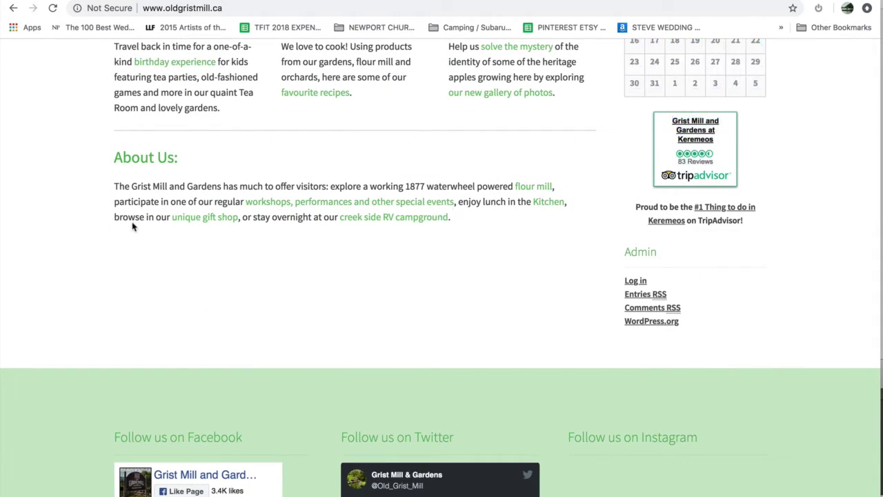
left_click_drag(133, 227, 115, 185)
key("ctrl+c")
scroll(138, 207, "up", 15)
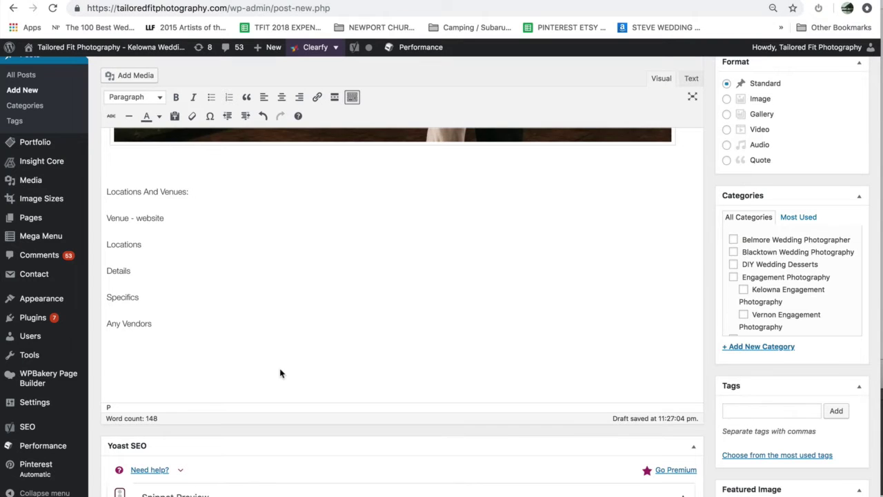
In the WordPress post, add the line "Grist Mill Wedding Ceremony & Reception: website" directly under "Locations And Venues:".
scroll(278, 371, "down", 2)
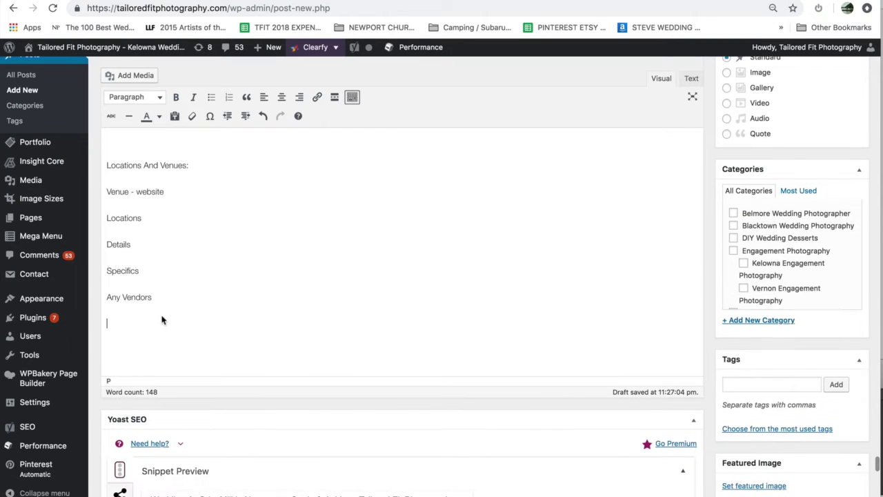
key("Up")
key("Up")
key("Up")
key("Up")
key("Up")
key("Return")
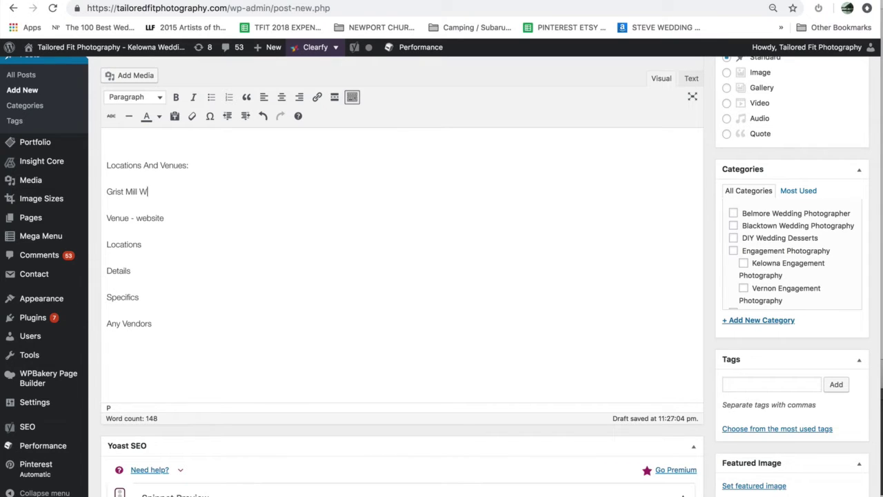
type("ng Ceremony &")
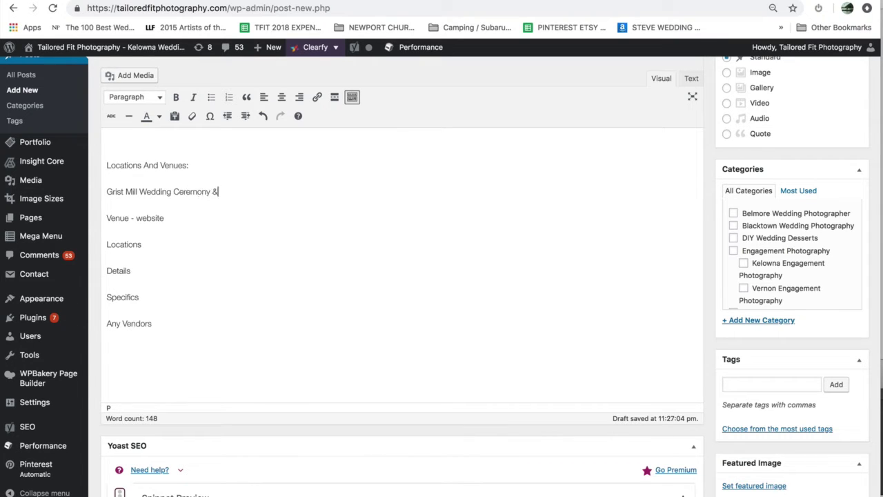
type(" Reception: website")
key("Return")
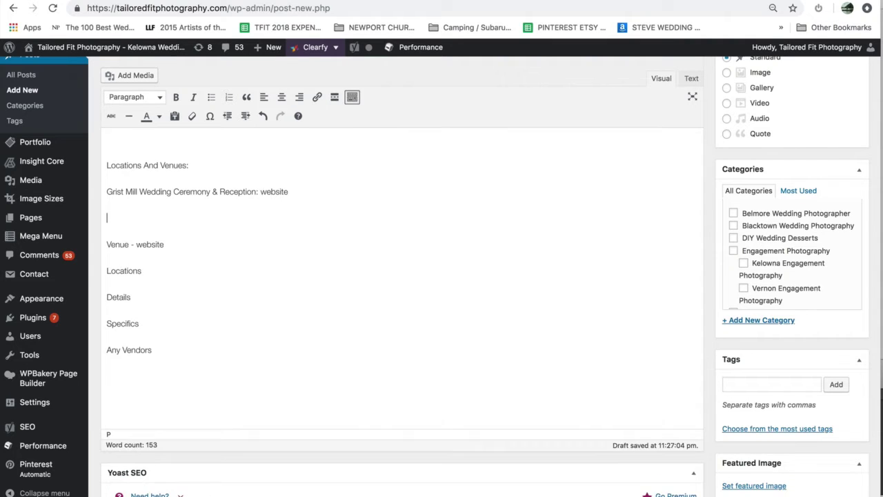
Add the line "More from the Grist Mill Website:" and paste the copied About Us paragraph below it in quotation marks.
type("More fro ")
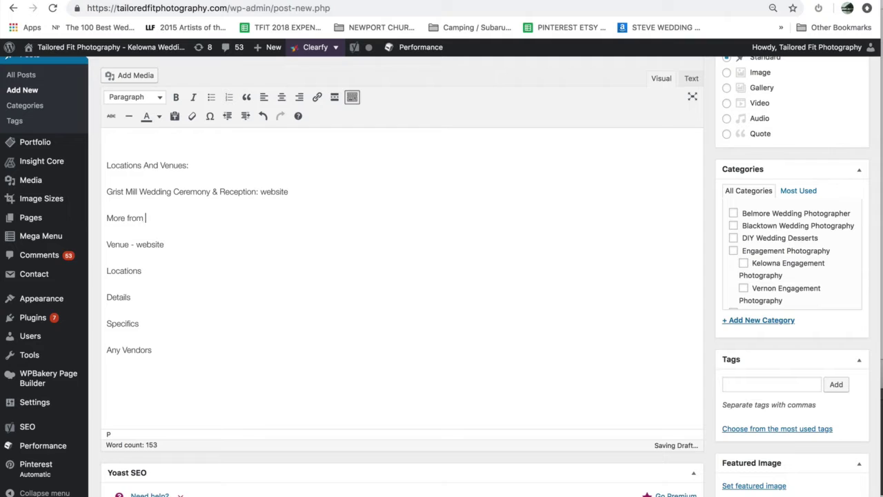
type(" the Grist Mill Website")
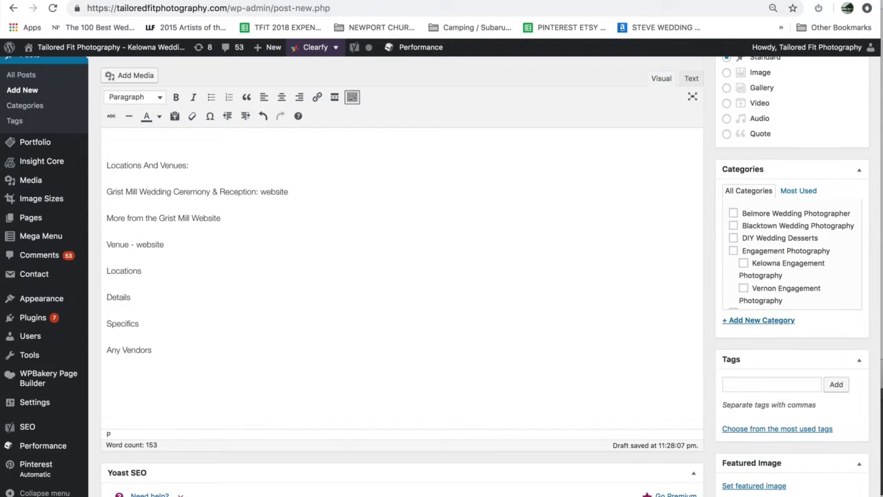
type(":")
key("Return")
key("ctrl+v")
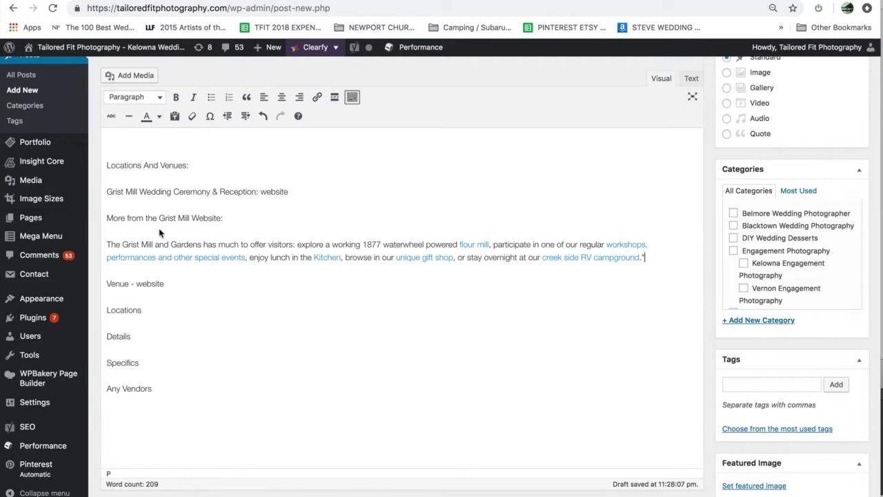
left_click(107, 244)
type("\"")
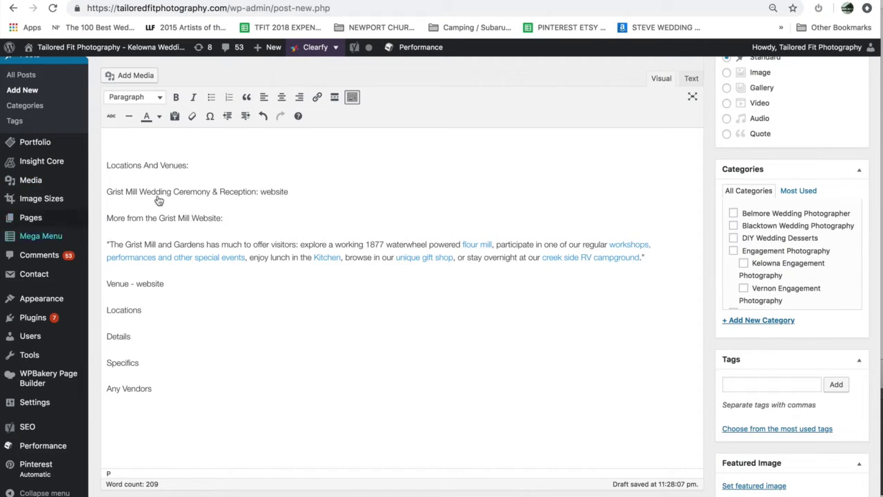
Make the "Grist Mill Wedding Ceremony & Reception: website" line bold and format it as Heading 4.
left_click_drag(107, 192, 315, 194)
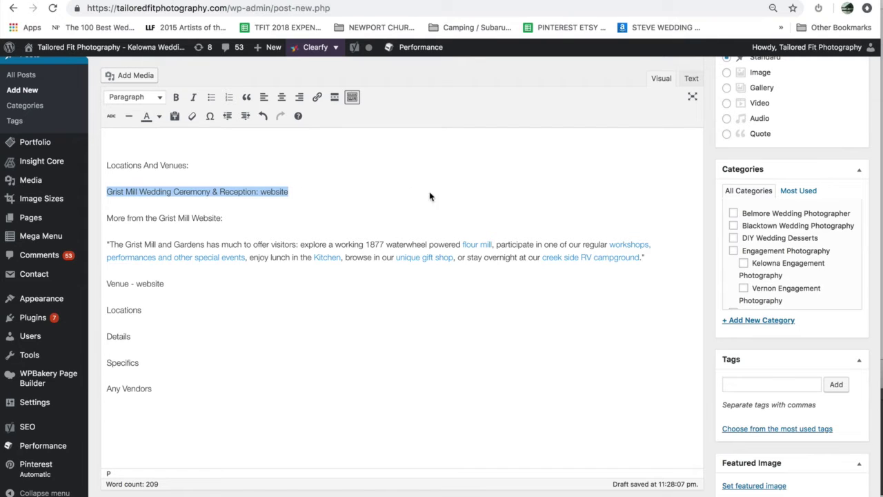
key("super+b")
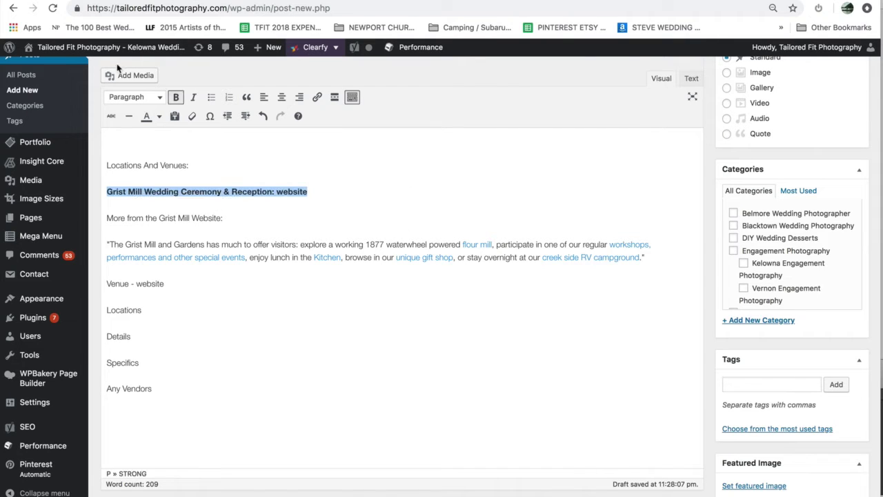
left_click(134, 96)
left_click(172, 185)
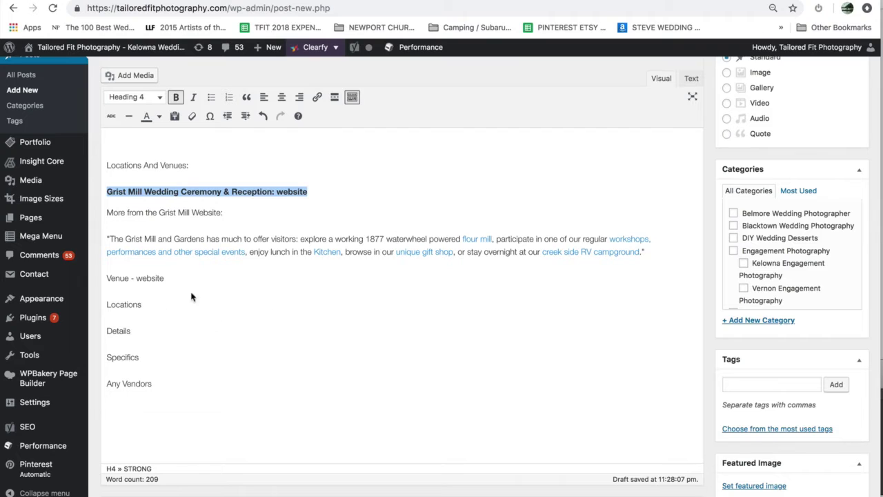
left_click(224, 283)
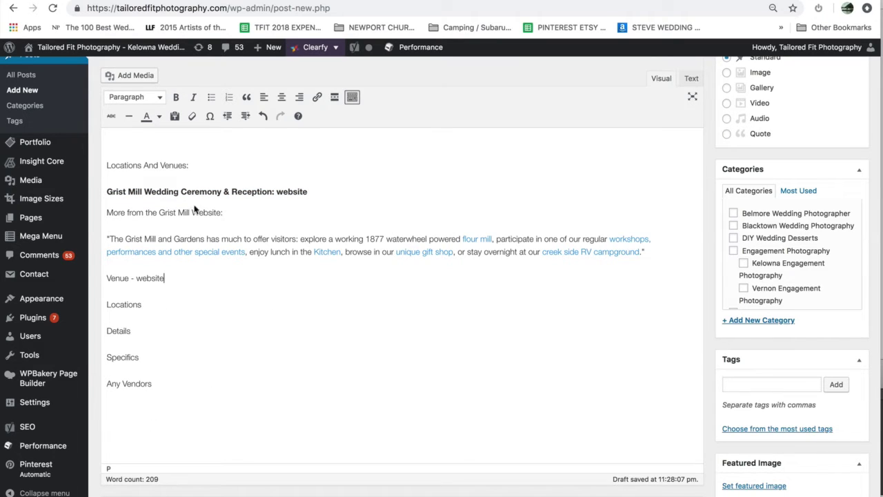
Delete the whole closing section from "Locations And Venues:" through "Any Vendors".
left_click(166, 392)
key("Return")
left_click_drag(165, 391, 103, 167)
key("BackSpace")
Examine the Caption, Alternative Text and Image Title Attribute fields in the first photo's image details, and close the dialog.
scroll(362, 190, "up", 20)
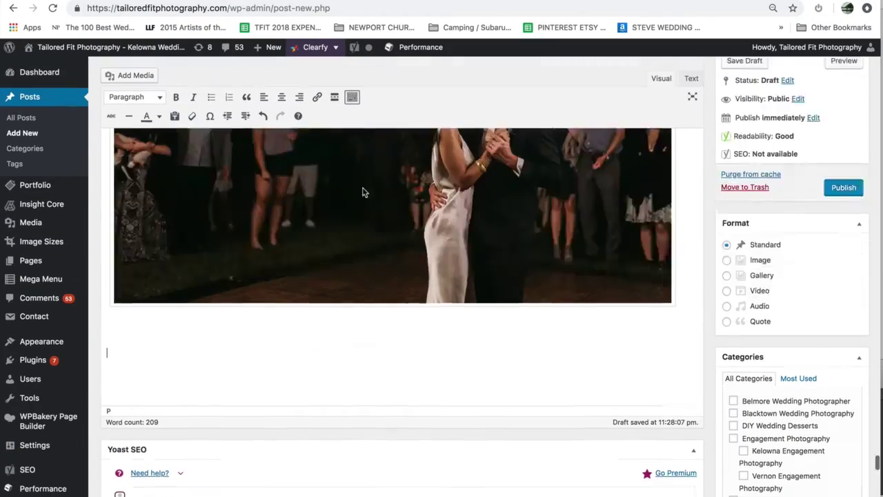
scroll(485, 222, "up", 15)
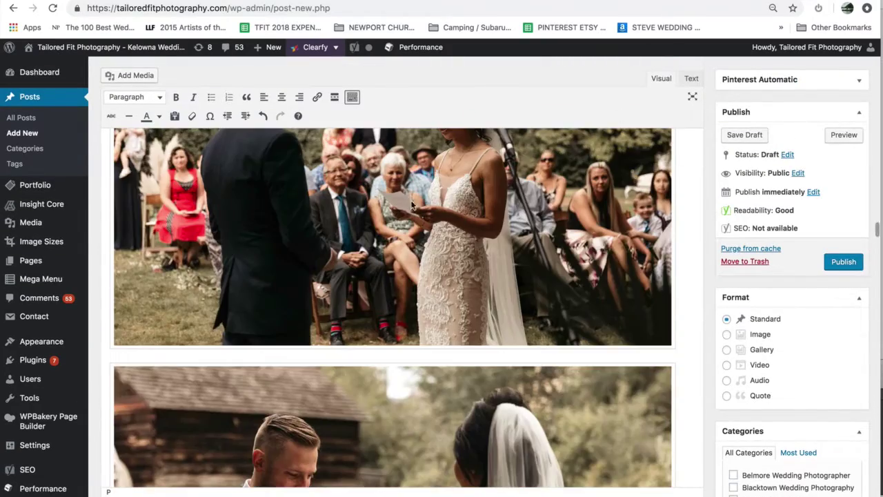
scroll(485, 225, "up", 5)
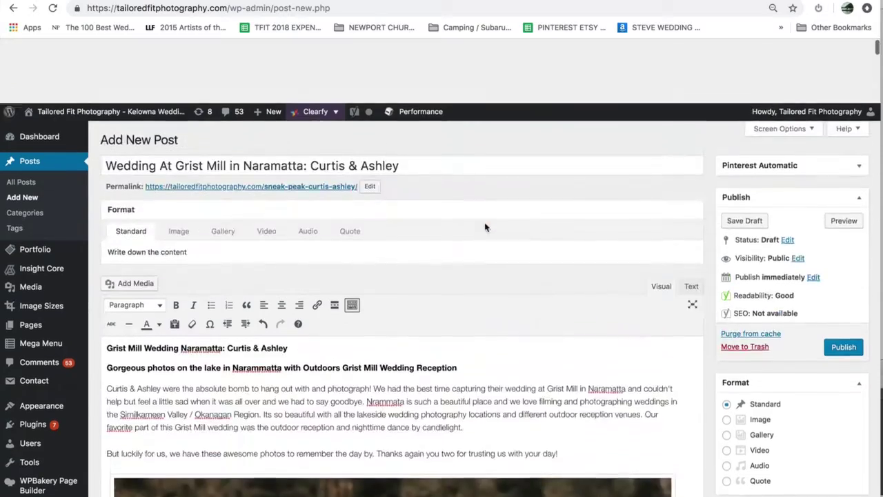
scroll(484, 222, "down", 5)
left_click(504, 414)
scroll(504, 414, "down", 3)
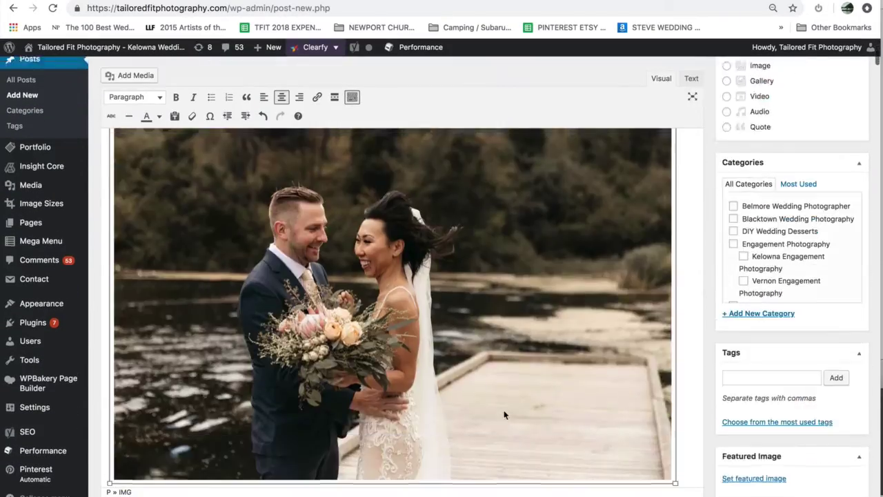
double_click(454, 221)
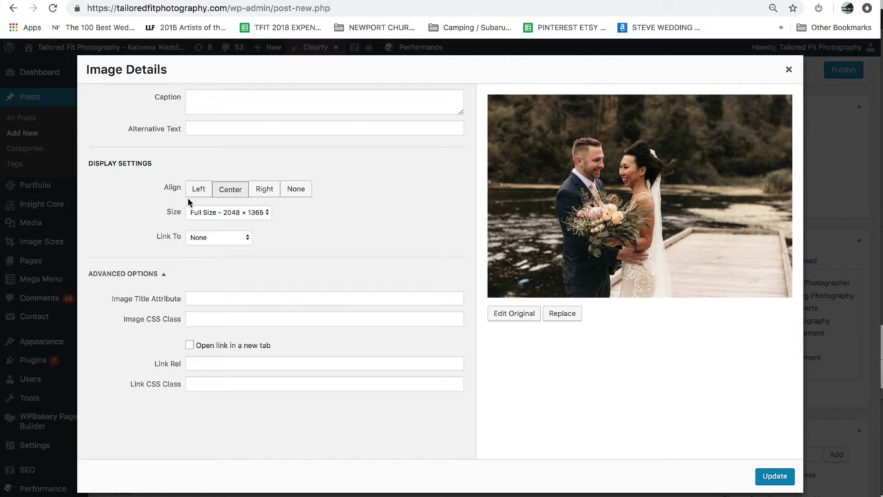
left_click(212, 105)
left_click(216, 130)
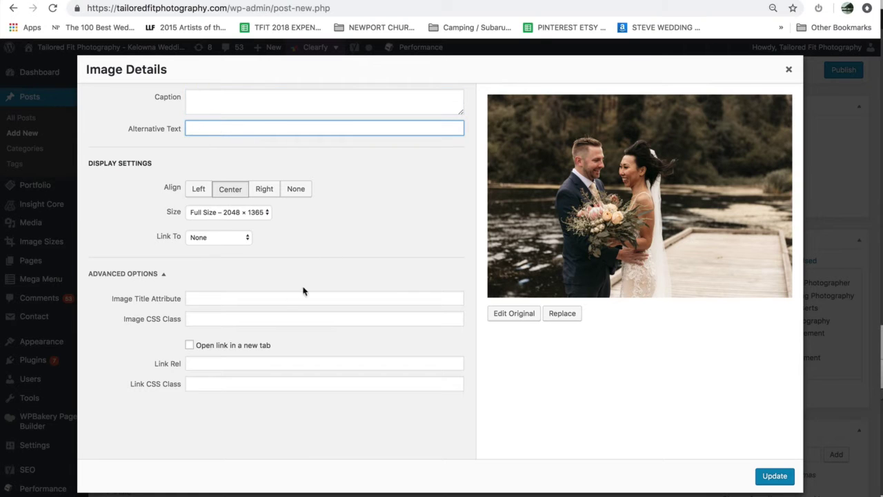
left_click(217, 303)
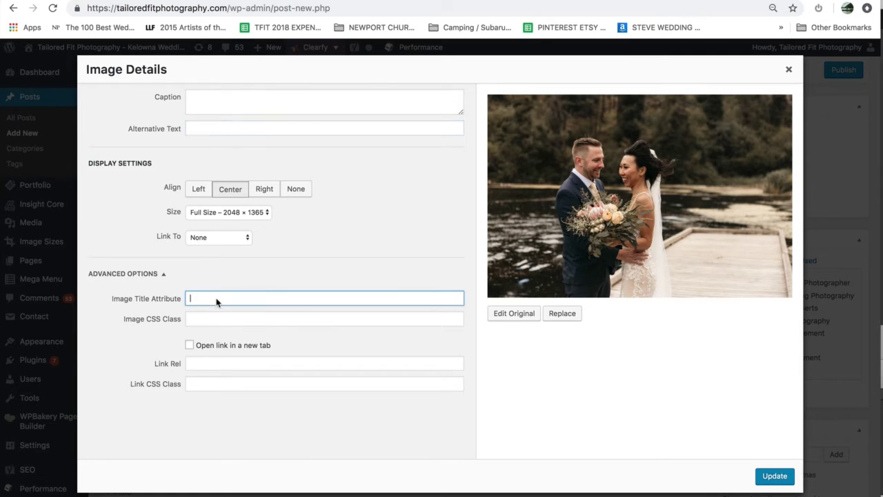
left_click(790, 72)
left_click(789, 72)
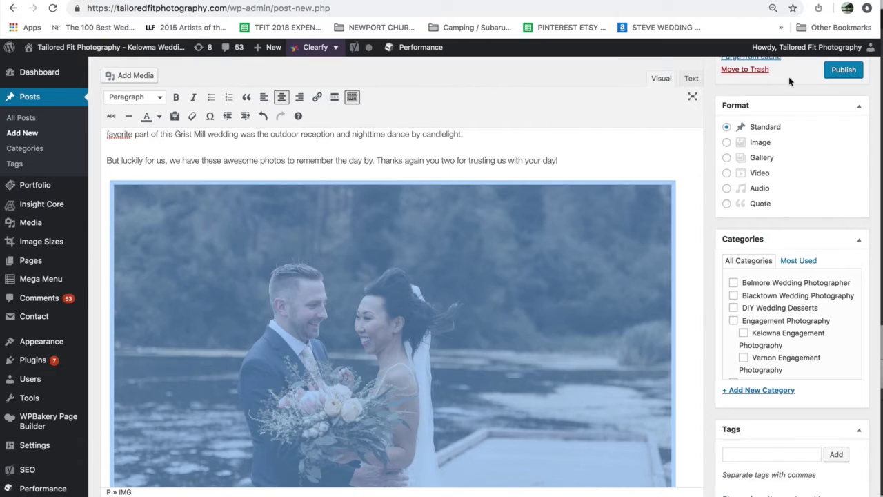
Check the first photo's file name in the save-image dialog and close the dialog.
scroll(599, 259, "down", 5)
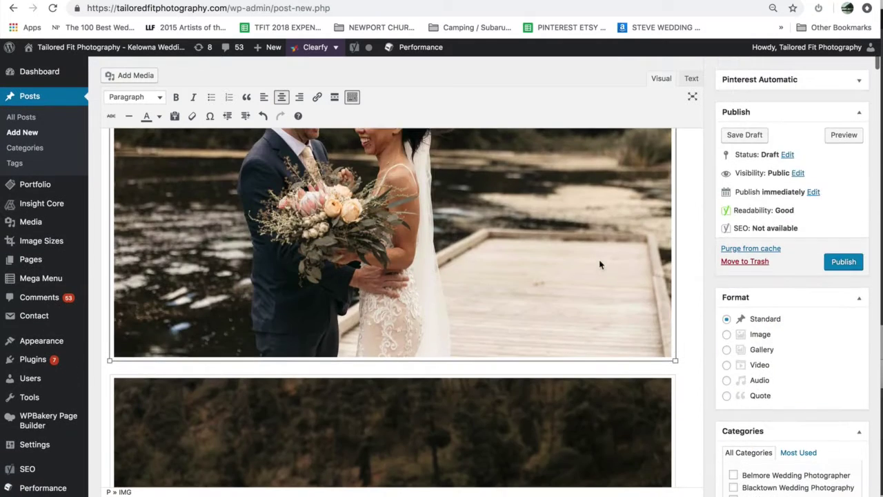
right_click(460, 253)
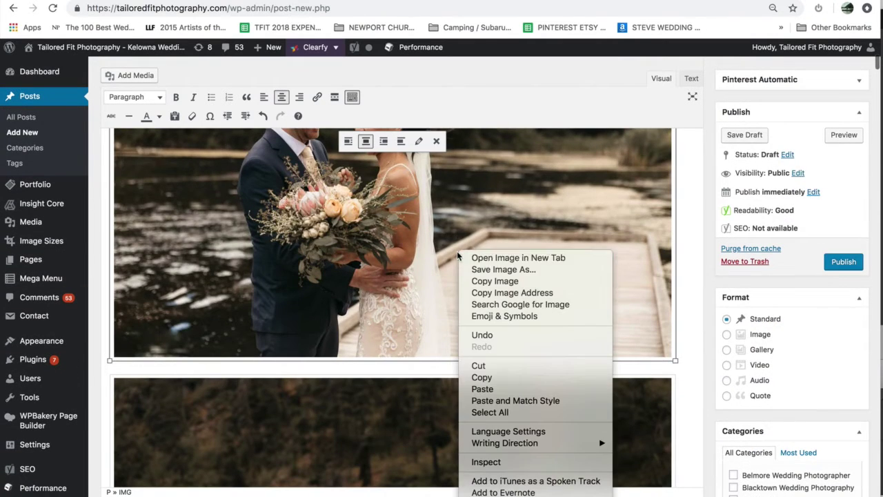
left_click(525, 270)
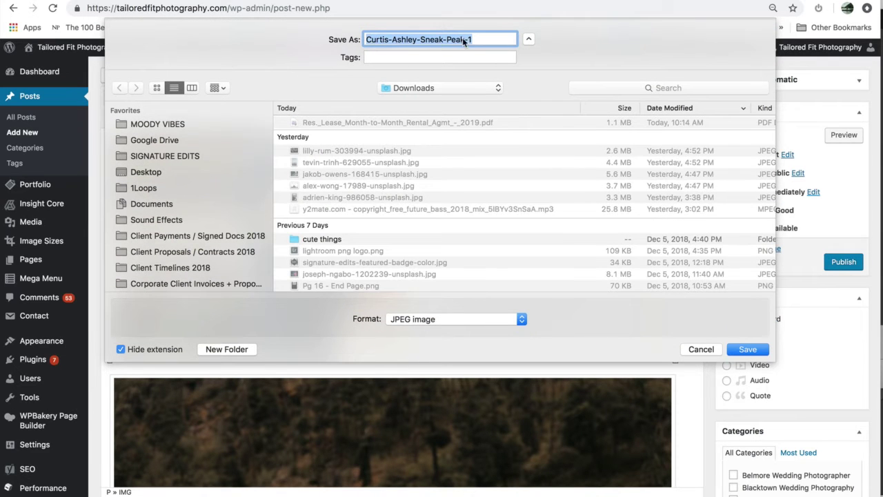
left_click(473, 39)
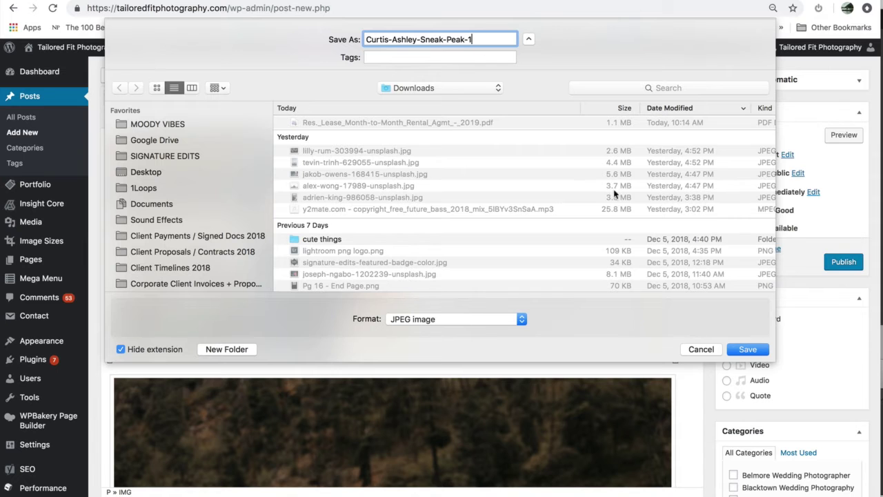
left_click(748, 349)
Set the first photo's alternative text to "Grist Mill Wedding in Naramatta with photoshoot on the lake in the forest", copy it, and update the image.
scroll(498, 387, "up", 3)
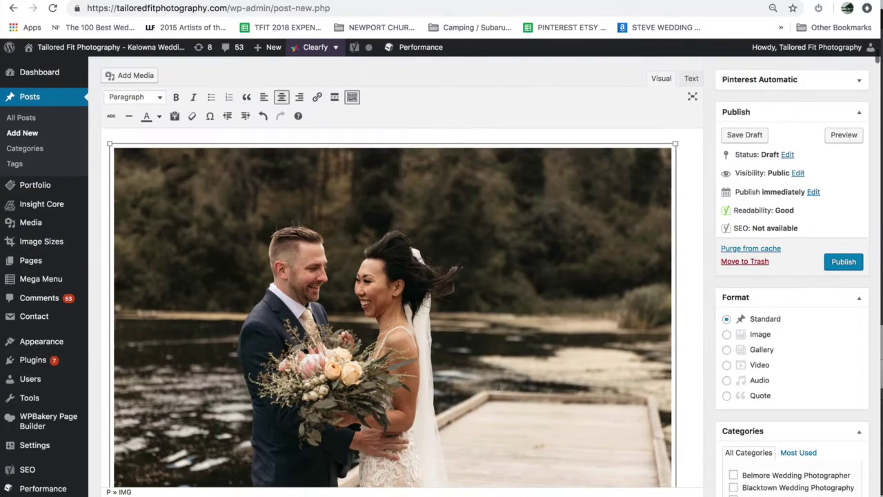
scroll(523, 373, "down", 2)
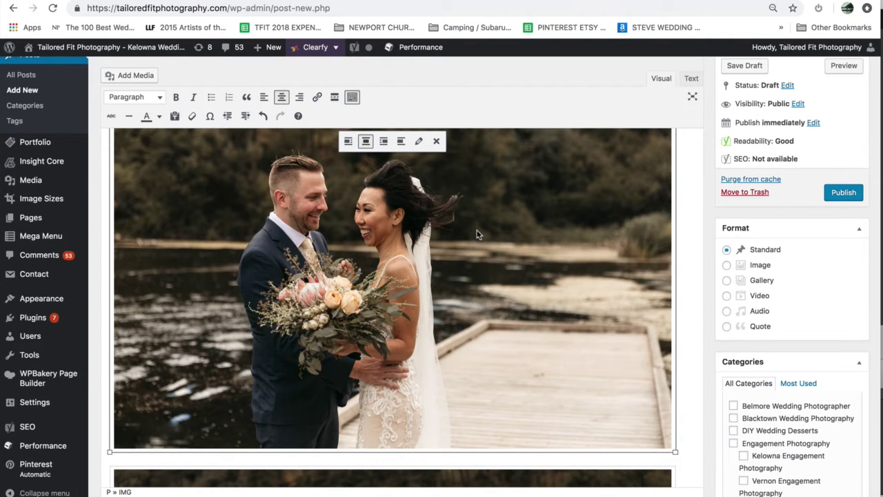
scroll(479, 235, "up", 2)
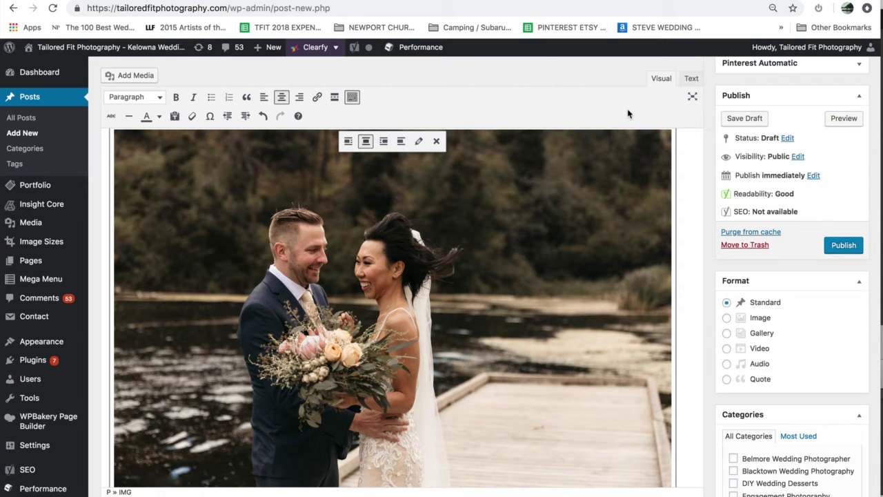
left_click(418, 140)
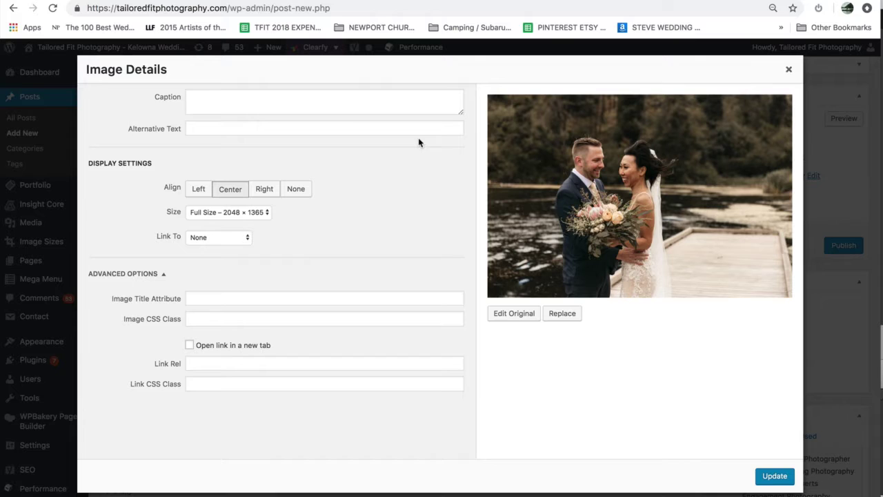
left_click(211, 129)
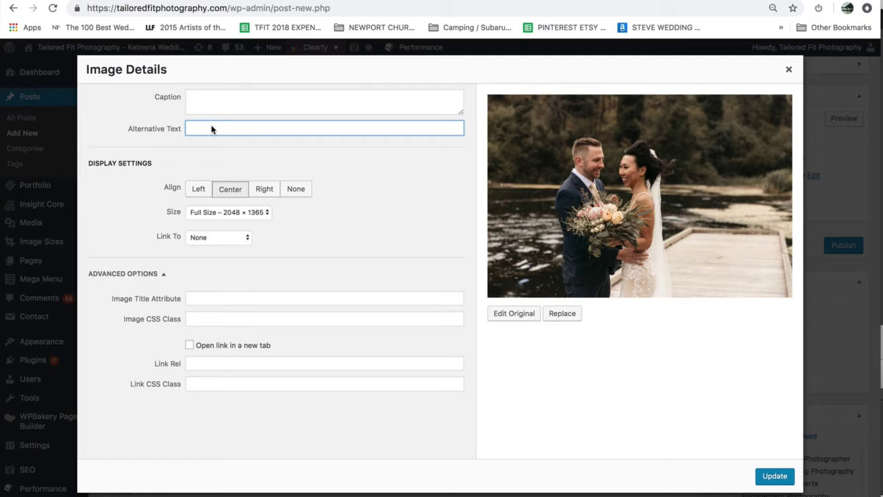
type("Grist Mill Wedding in Naramatta with photoshoot on the lake in the forest")
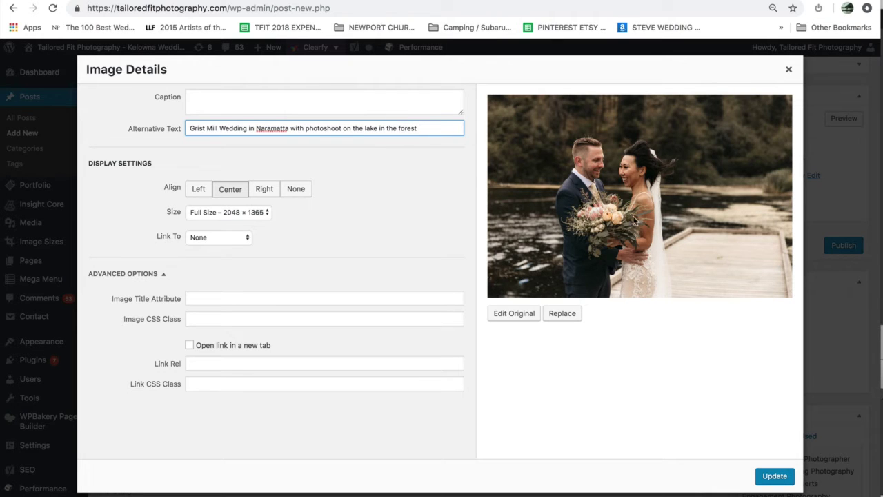
triple_click(410, 129)
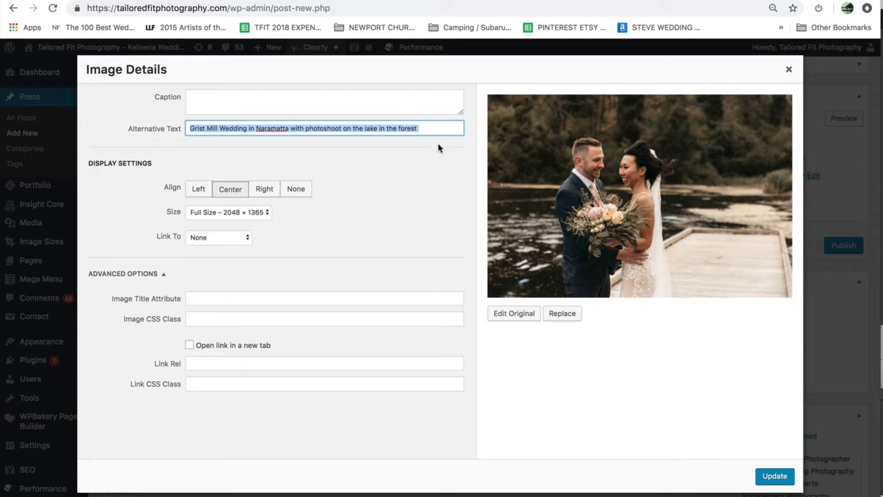
left_click(776, 478)
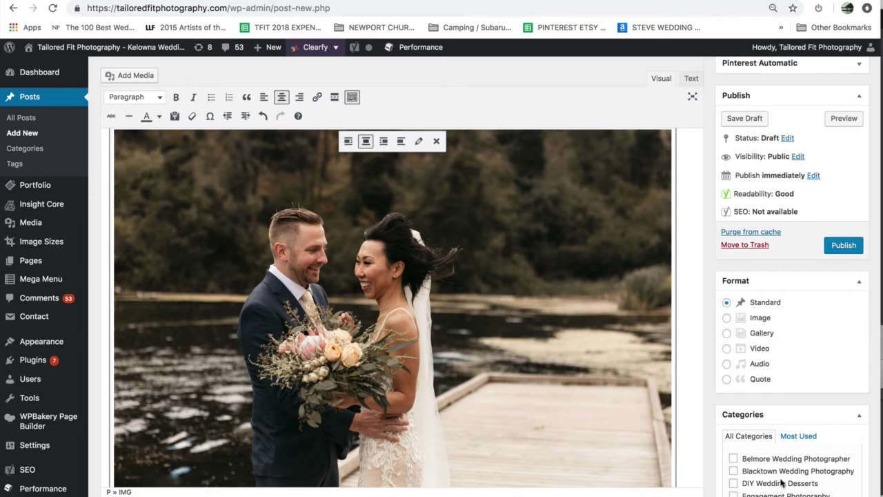
Try "motorcycle derby" as the first photo's alternative text, then undo the replacement and update the image.
scroll(475, 323, "down", 3)
scroll(469, 276, "up", 4)
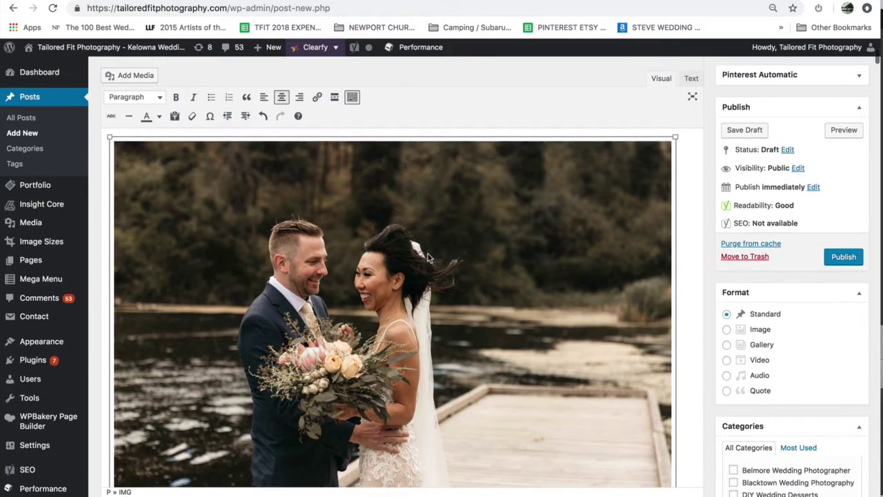
scroll(422, 227, "up", 1)
left_click(418, 148)
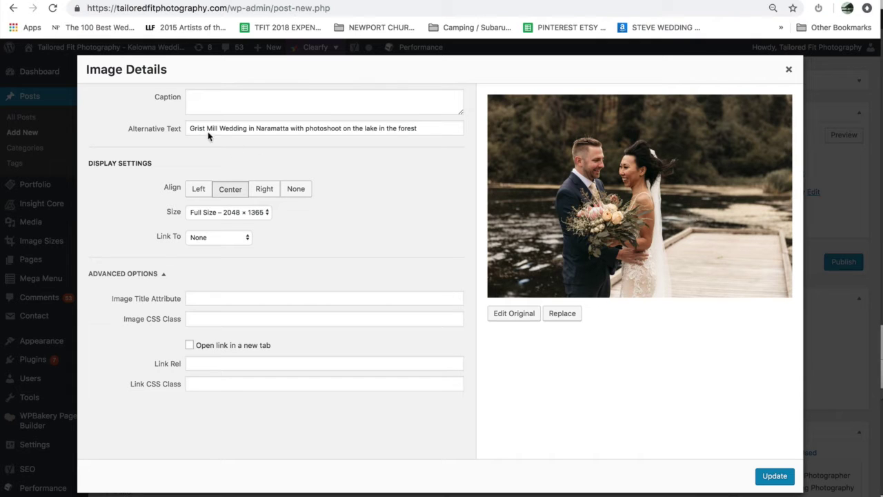
left_click(324, 130)
triple_click(324, 128)
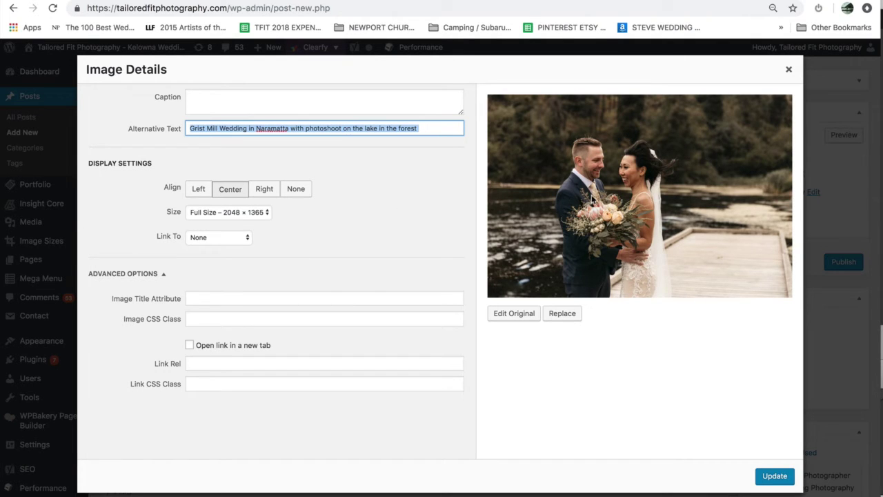
type("motorcycle derby")
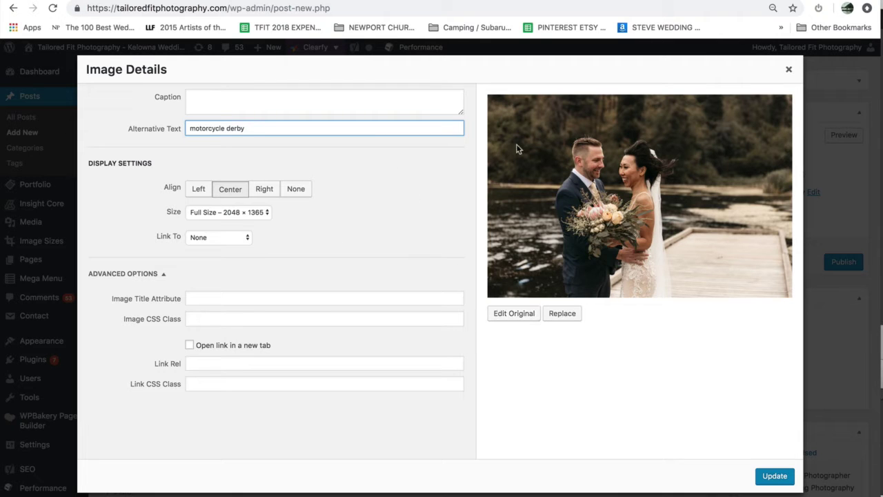
key("super+z")
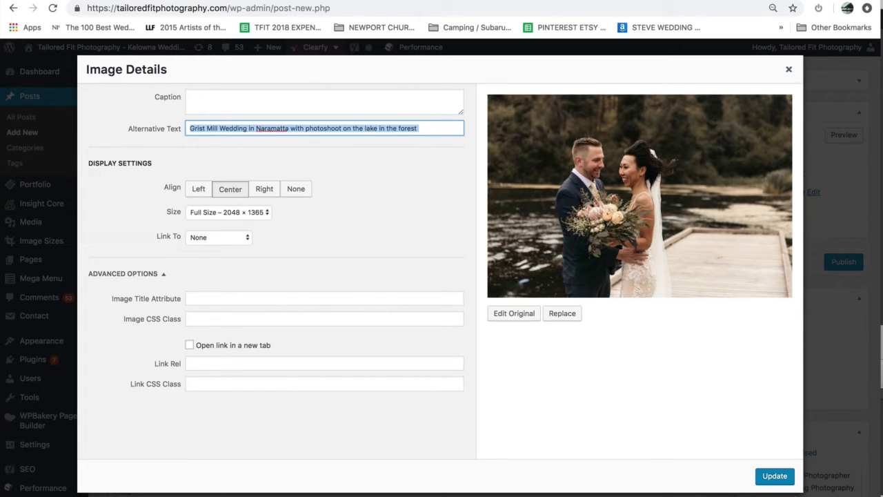
left_click(778, 481)
Set the second photo's alternative text to "Grist Mill Wedding in Naramatta with photoshoot on the lake in the forest" and update the image.
scroll(405, 375, "down", 6)
left_click(405, 372)
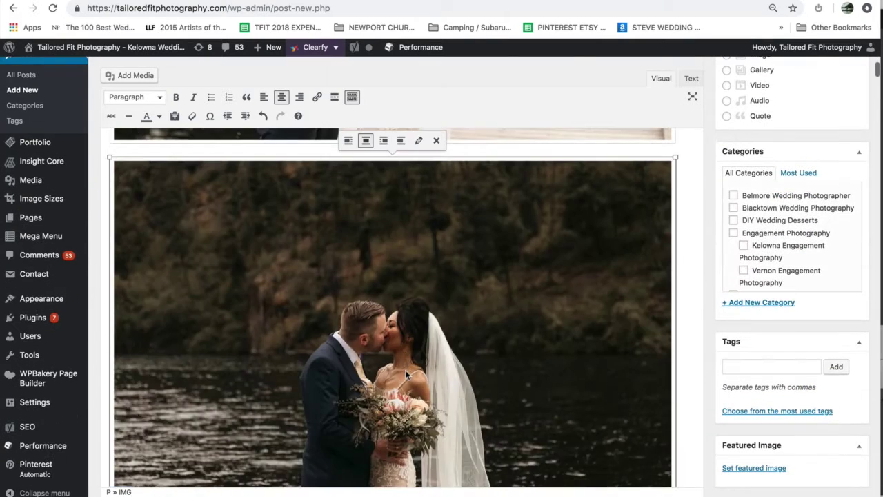
left_click(418, 140)
left_click(224, 133)
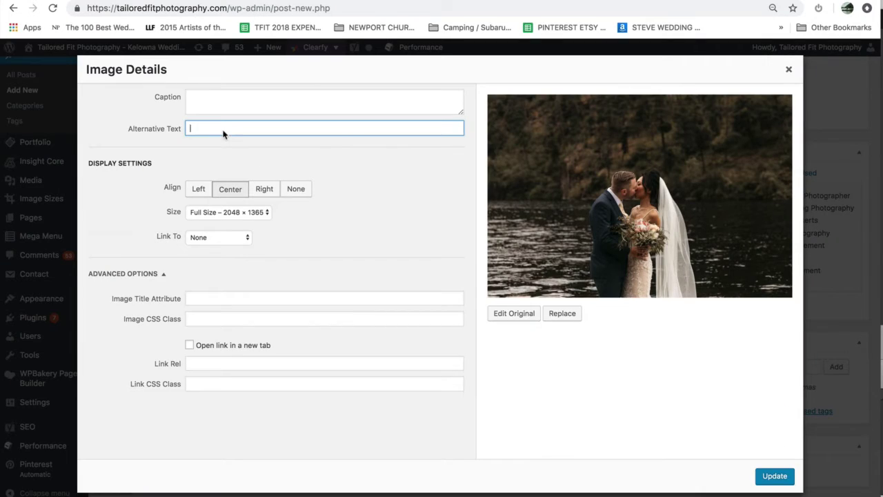
type("Grist Mill Wedding in Naramatta with photoshoot on the lake in the forest")
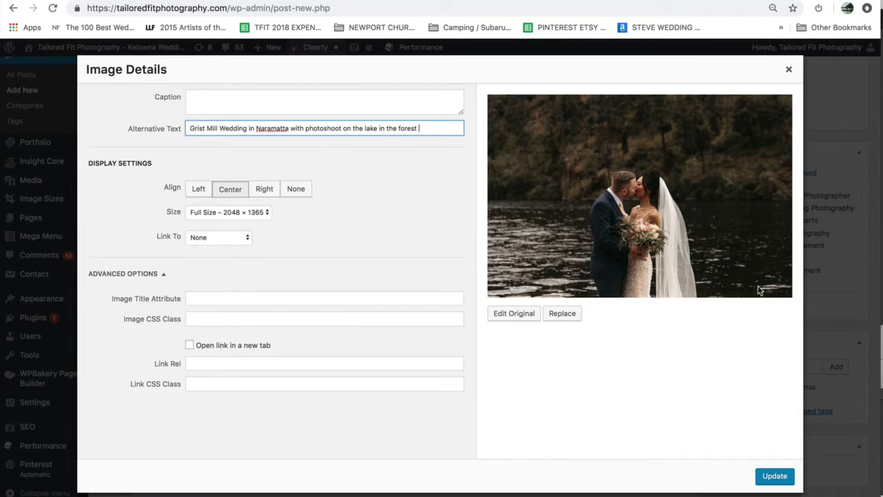
left_click(784, 478)
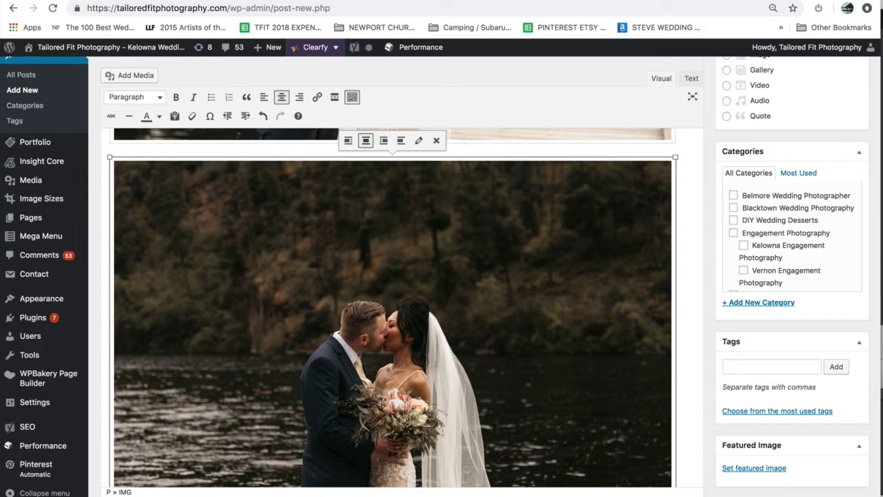
Set the first media library photo's title to "Grist Mill Wedding Reception and Ceremony1" and copy that title.
scroll(263, 156, "down", 5)
scroll(263, 156, "up", 15)
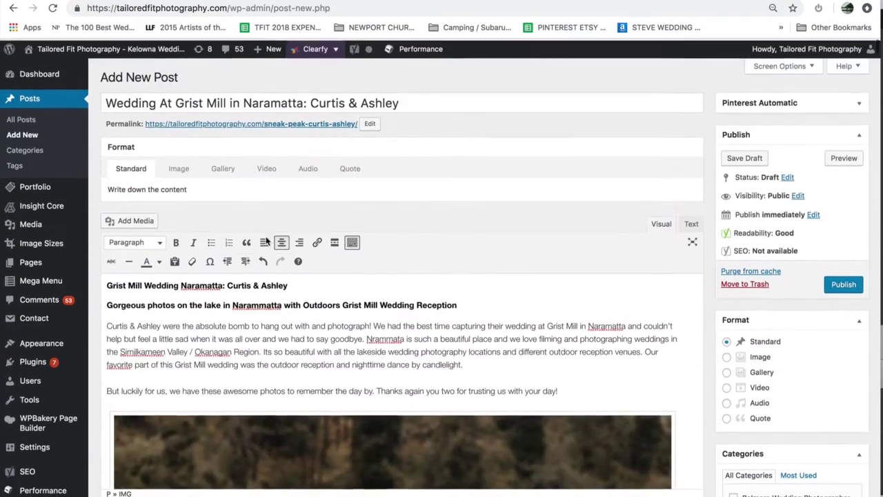
left_click(134, 219)
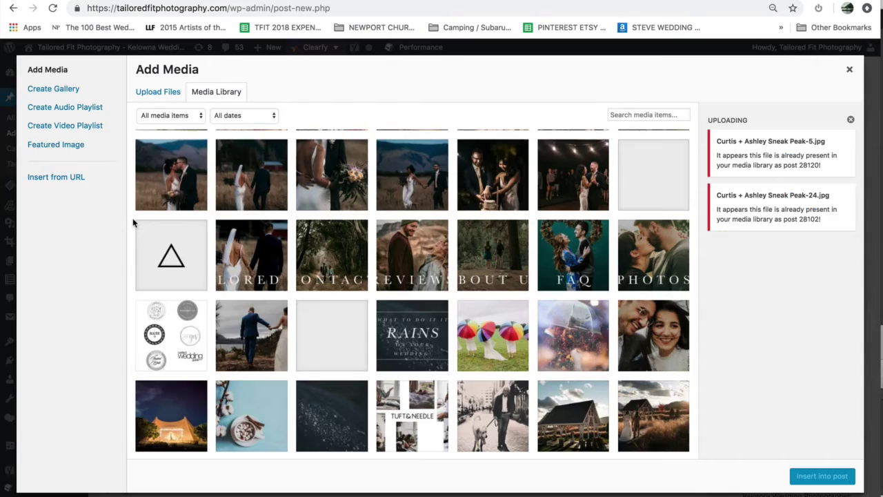
scroll(321, 235, "down", 15)
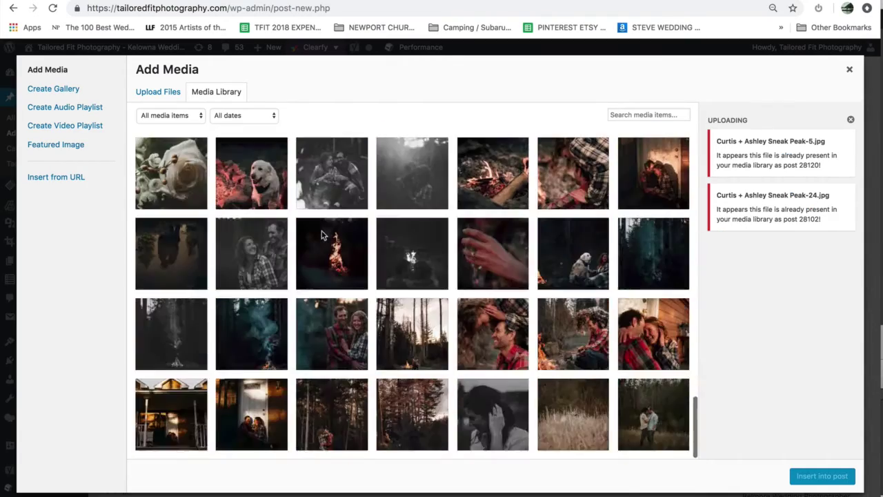
scroll(322, 235, "up", 15)
left_click(188, 170)
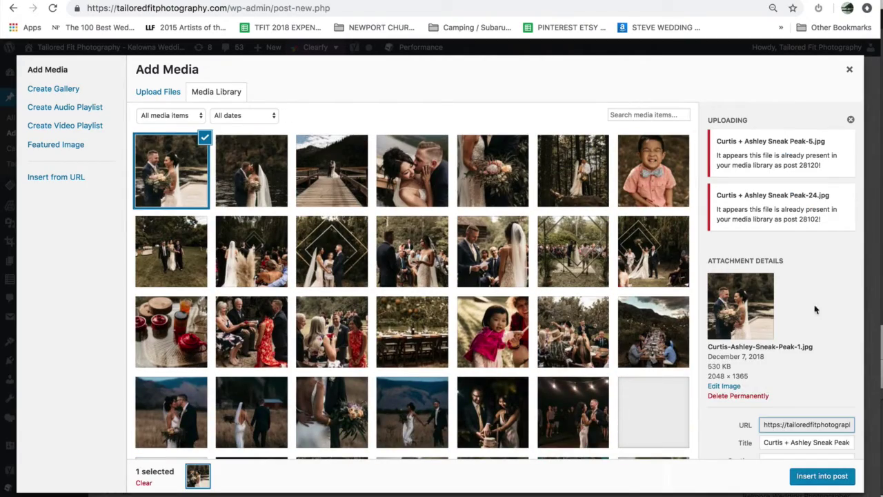
scroll(766, 350, "down", 4)
left_click(796, 210)
left_click_drag(764, 209, 881, 210)
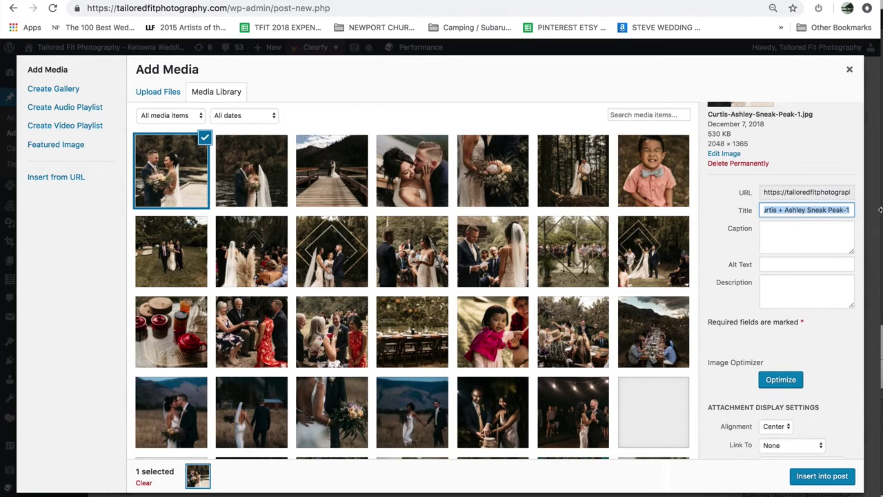
type("Grist Mill Wedding")
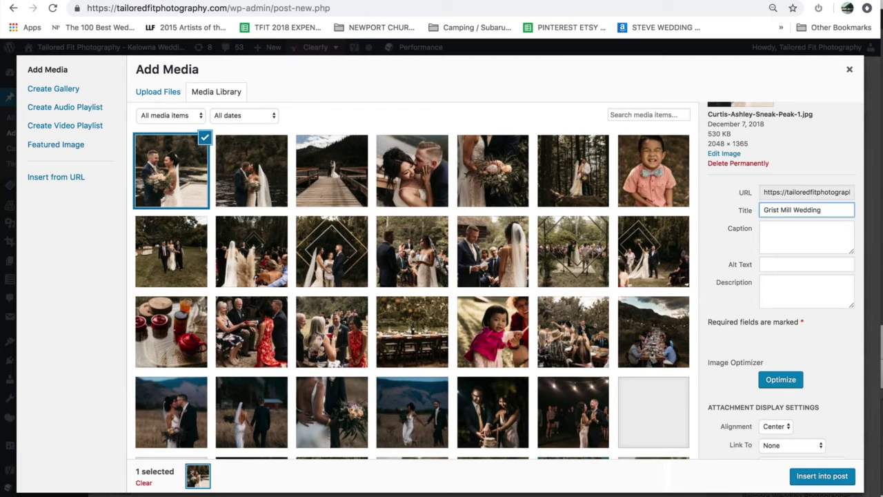
type(" Reception and Ceremony1")
triple_click(823, 208)
key("ctrl+c")
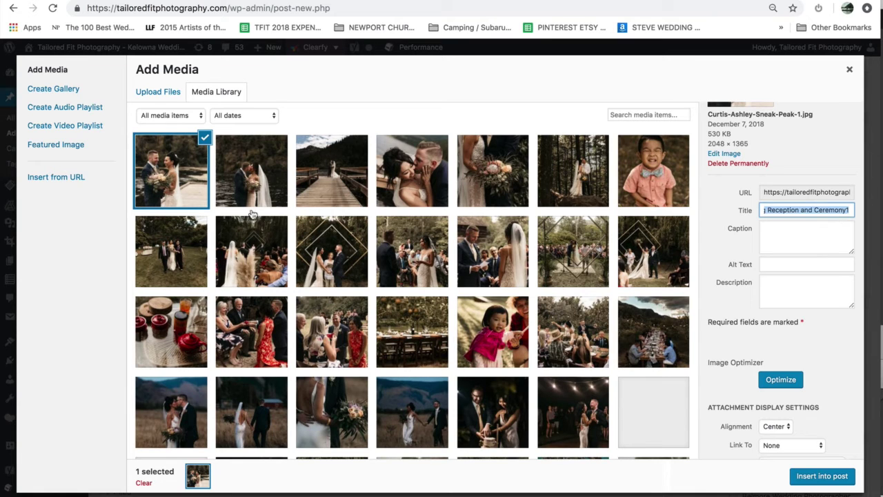
Replace the titles of the second and third library photos with the copied "Grist Mill Wedding Reception and Ceremony1".
left_click(255, 193)
triple_click(808, 346)
key("ctrl+v")
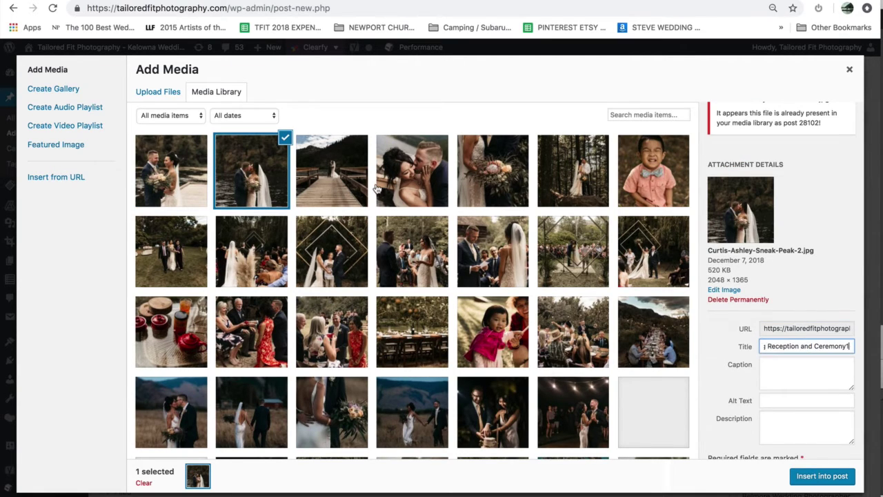
left_click(336, 183)
triple_click(784, 348)
key("ctrl+v")
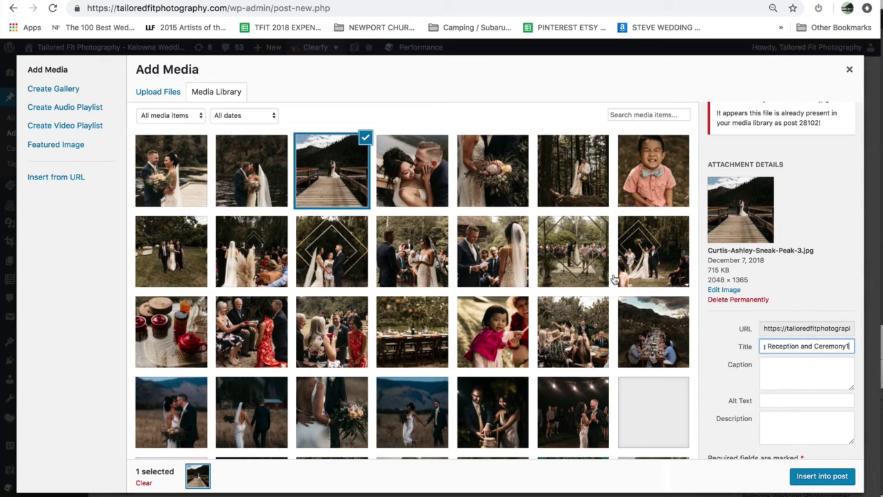
Give the fourth, fifth and sixth library photos the title "Grist Mill Wedding Reception and Ceremony1".
left_click(412, 172)
left_click(774, 349)
triple_click(782, 348)
type("Reception and Ceremony1")
left_click(508, 178)
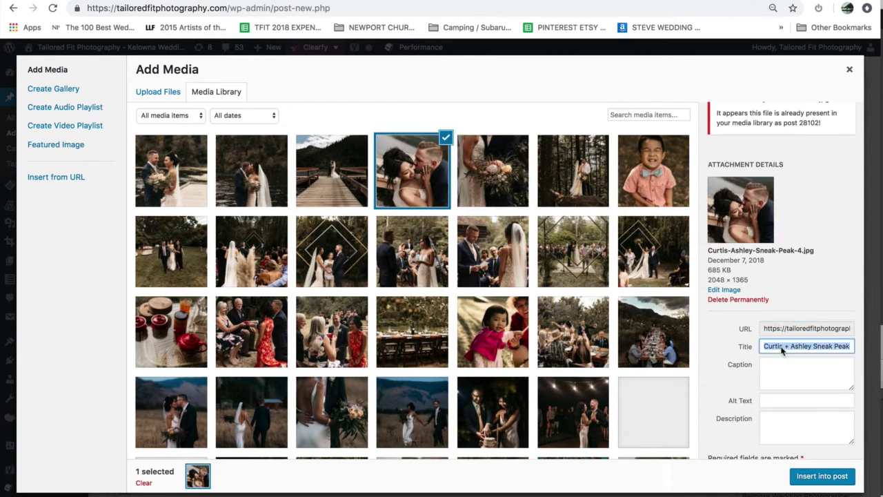
key("ctrl+v")
left_click(505, 178)
triple_click(799, 349)
key("ctrl+v")
left_click(591, 172)
triple_click(773, 347)
key("ctrl+v")
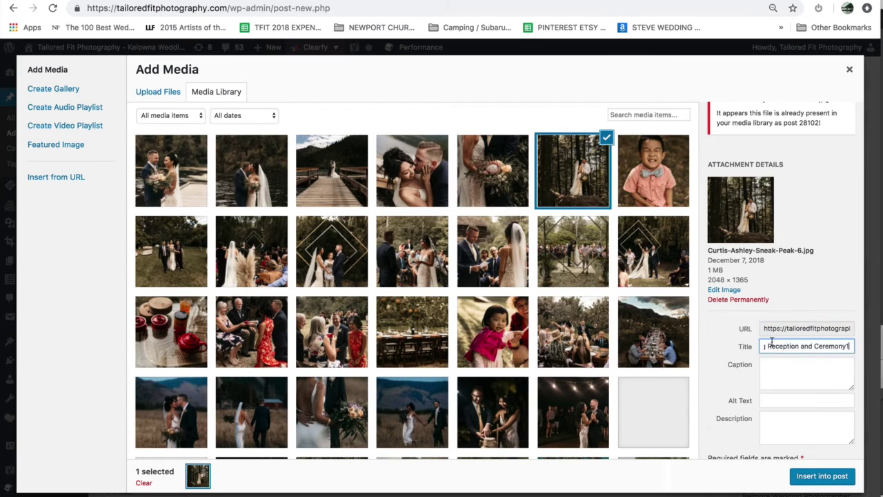
Retitle the portrait of the boy and the first two photos of the second row "Grist Mill Wedding Reception and Ceremony1".
left_click(656, 153)
triple_click(780, 346)
key("ctrl+v")
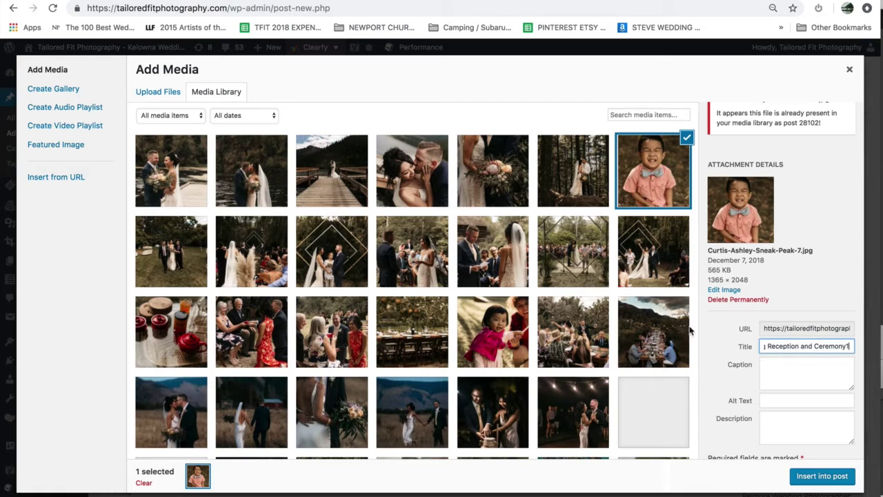
left_click(198, 250)
triple_click(805, 344)
key("ctrl+v")
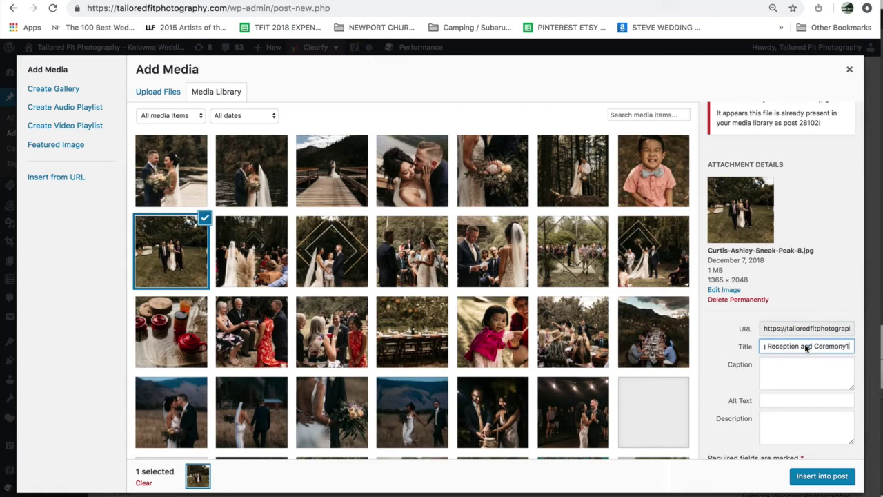
left_click(251, 243)
triple_click(783, 346)
key("ctrl+v")
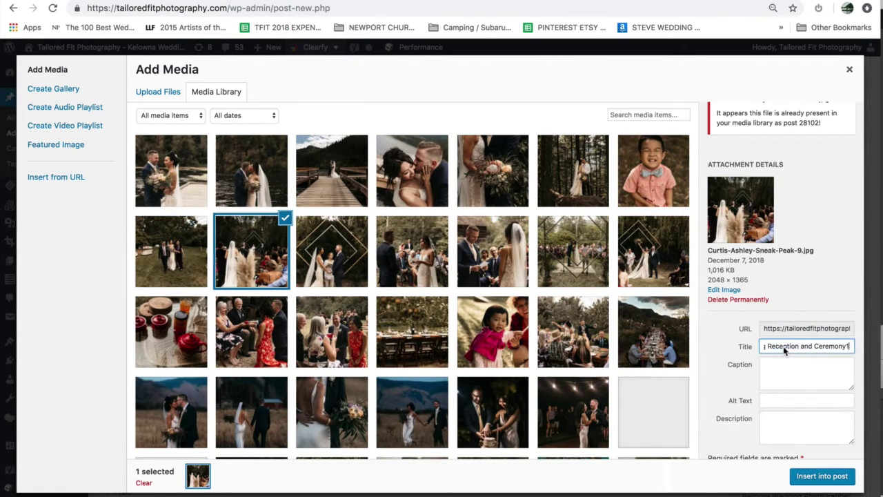
Retitle the third, fourth and fifth photos of the second row "Grist Mill Wedding Reception and Ceremony1".
left_click(345, 245)
triple_click(783, 346)
key("ctrl+v")
left_click(431, 269)
triple_click(801, 348)
type("Reception and Ceremony1")
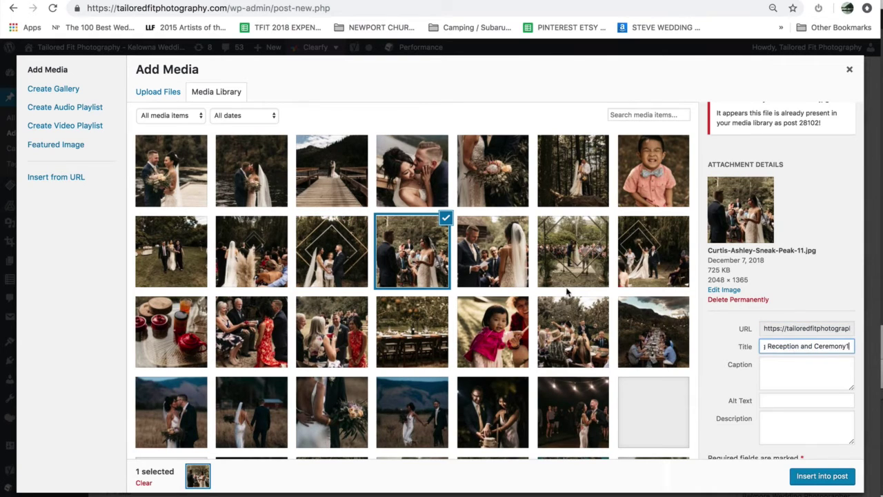
left_click(515, 260)
triple_click(785, 345)
key("ctrl+v")
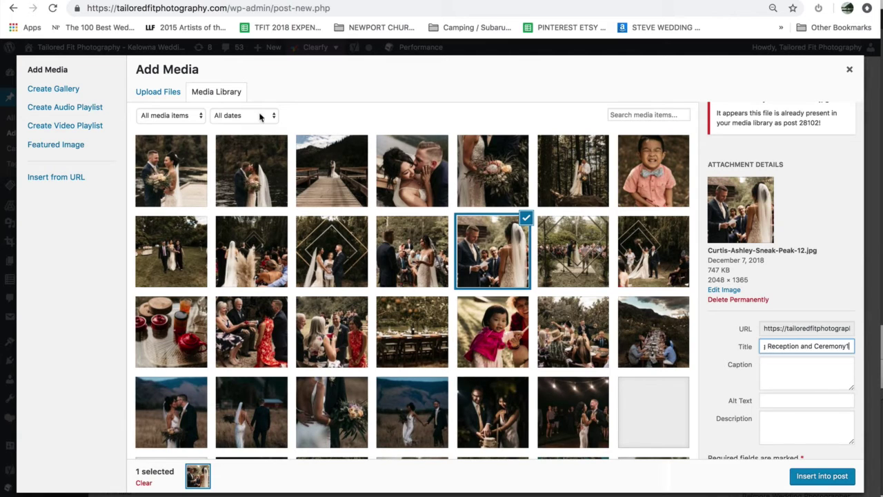
Retitle the last two photos of the second row "Grist Mill Wedding Reception and Ceremony1".
left_click(587, 249)
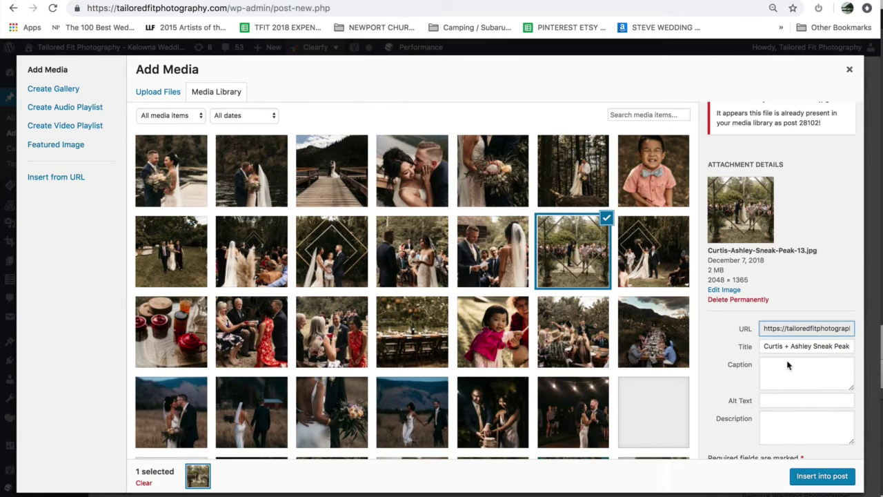
triple_click(791, 346)
type("Curtis + Ashley Sneak Peak Reception and Ceremony1")
left_click(656, 246)
triple_click(784, 347)
type("Reception and Ceremony1")
Retitle the first two photos of the third row "Grist Mill Wedding Reception and Ceremony1", and reselect the first library photo.
left_click(172, 326)
left_click(797, 347)
triple_click(797, 347)
type("Smit Mill Wedding Reception and Ceremony1")
left_click(236, 354)
triple_click(825, 348)
key("ctrl+v")
left_click(164, 161)
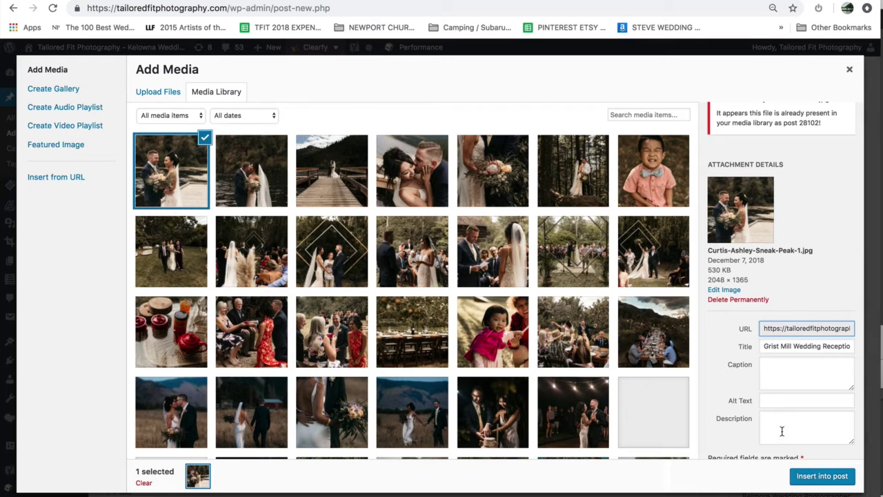
Set the first photo's alternative text to "Wedding Photoshoot on the lake near grist mill in naramatta".
left_click(797, 409)
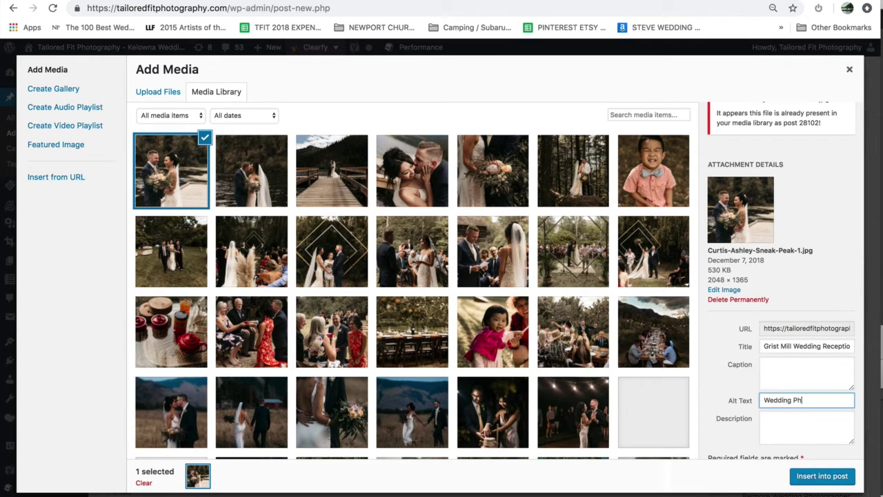
type("Wedding Photoshoot on the lake near gr")
type("ist mill in naram")
type("ata")
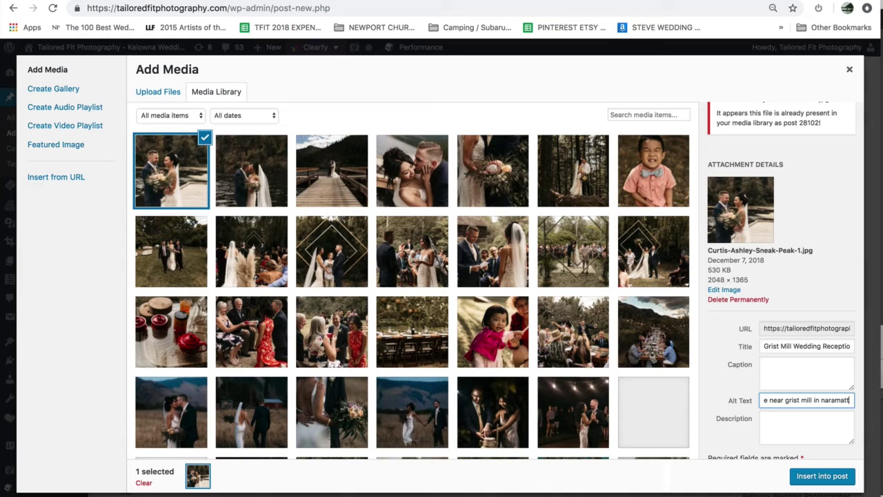
Copy the first photo's alternative text to the second and third photos of the first row.
key("ctrl+a")
key("ctrl+c")
left_click(254, 178)
left_click(776, 405)
key("ctrl+v")
left_click(351, 164)
left_click(820, 401)
key("ctrl+v")
Set the fourth photo's alternative text to "bride is being kissed by groom near grist mill in naramatta".
left_click(412, 170)
left_click(805, 401)
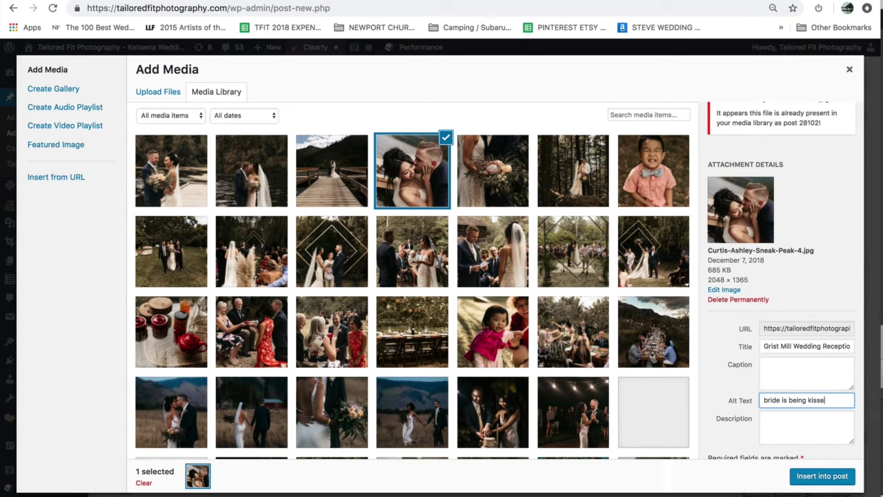
type("om")
type("near grist mill in naramatta")
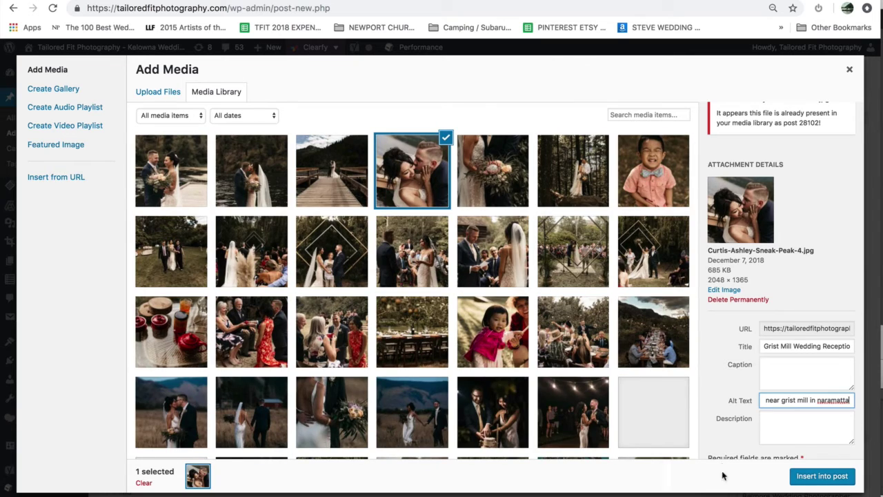
left_click(819, 425)
type("wefwef")
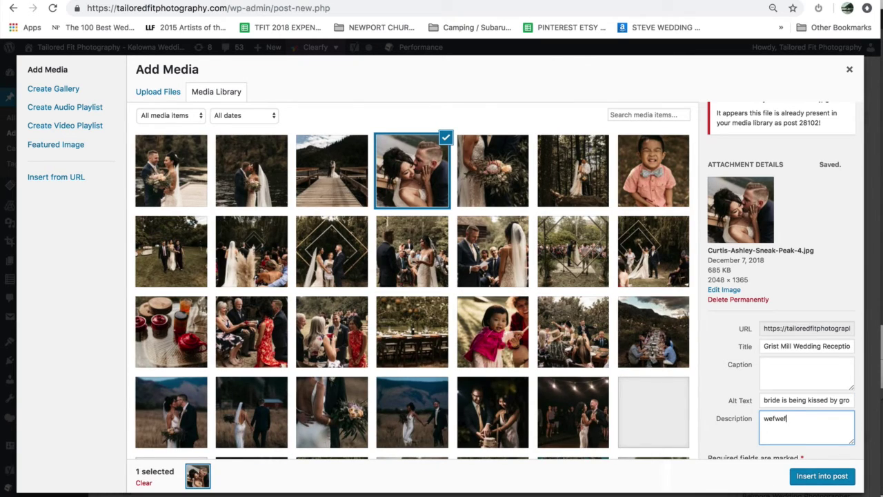
key("ctrl+a")
key("BackSpace")
Look over the photo's attachment settings, close the media library, and check the content relevance list in the Photoshop lesson template.
scroll(742, 372, "down", 2)
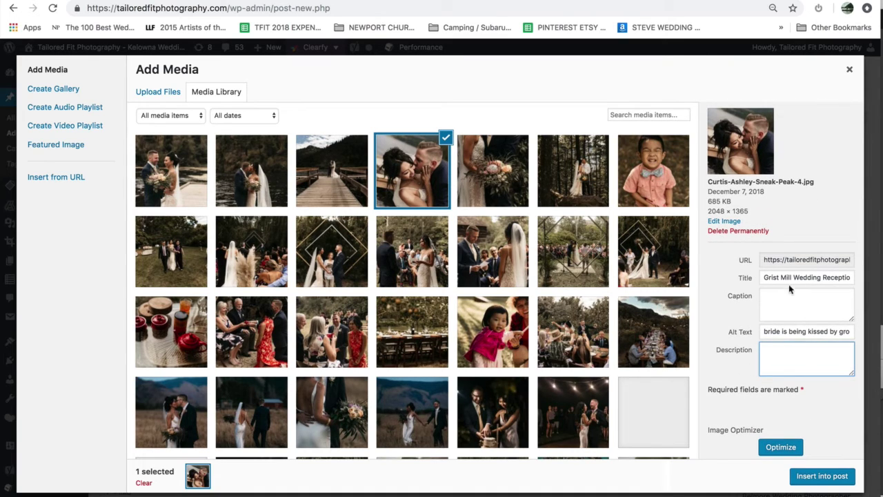
scroll(848, 433, "down", 3)
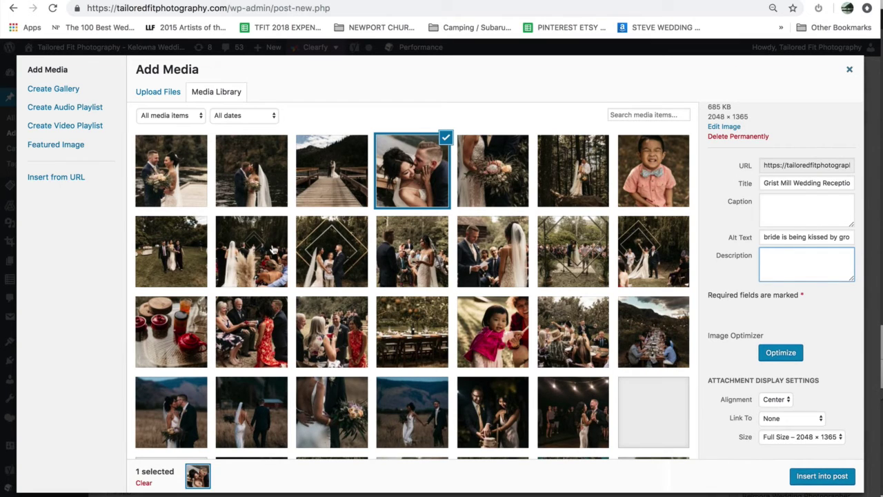
left_click(332, 170)
left_click(572, 171)
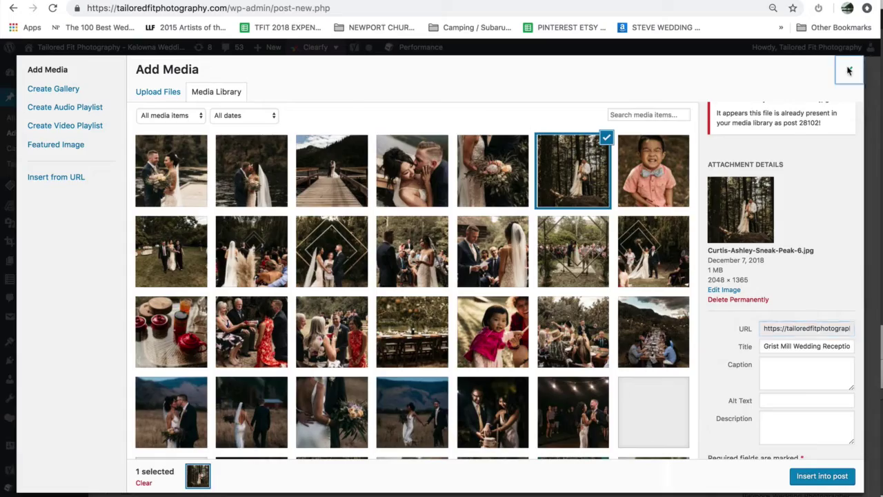
left_click(848, 70)
scroll(416, 336, "down", 15)
scroll(417, 336, "down", 10)
key("ctrl+Left")
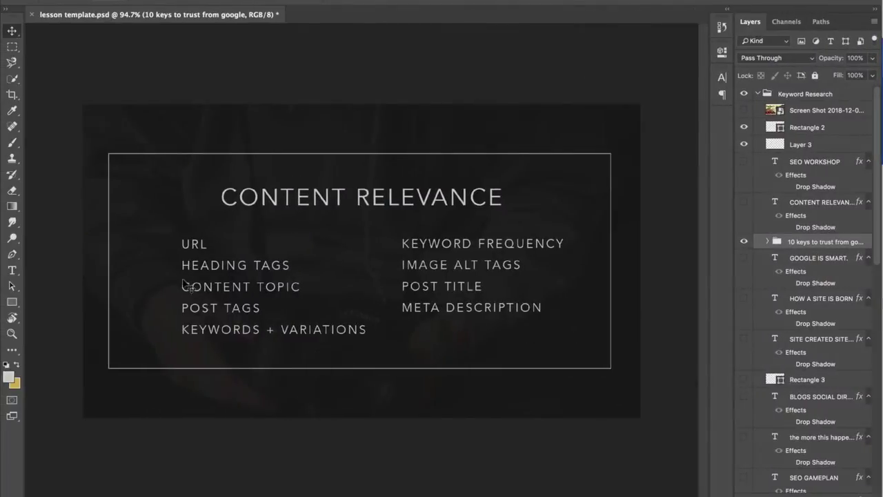
key("ctrl+Right")
Replace the permalink slug with "Wedding At Grist Mill in Naramatta" copied from the post title.
scroll(442, 262, "up", 20)
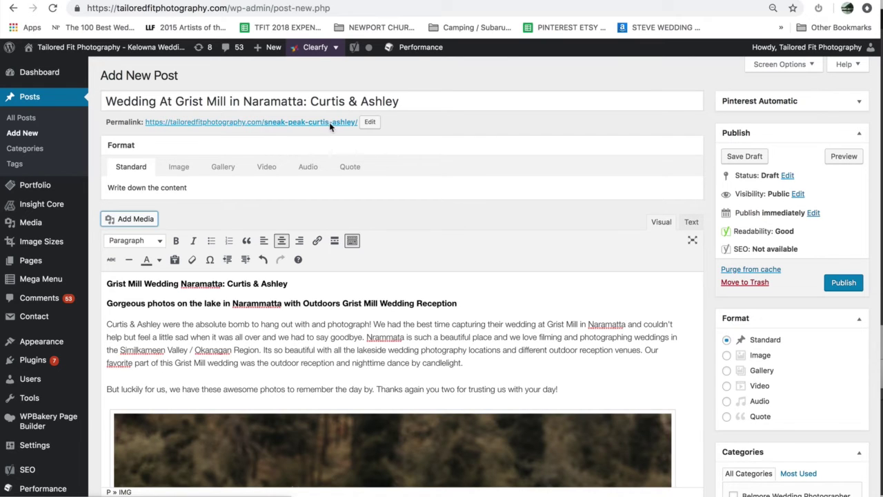
left_click(293, 102)
left_click_drag(302, 102, 192, 96)
key("ctrl+c")
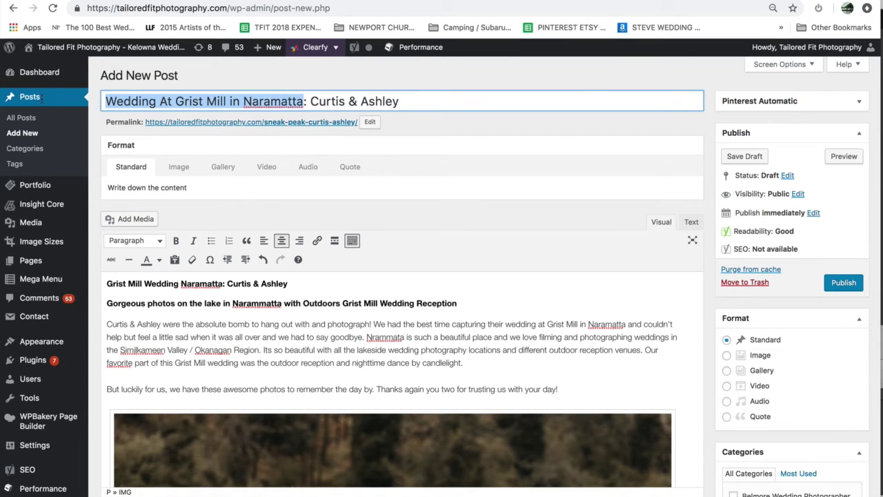
left_click(370, 121)
key("ctrl+a")
key("ctrl+v")
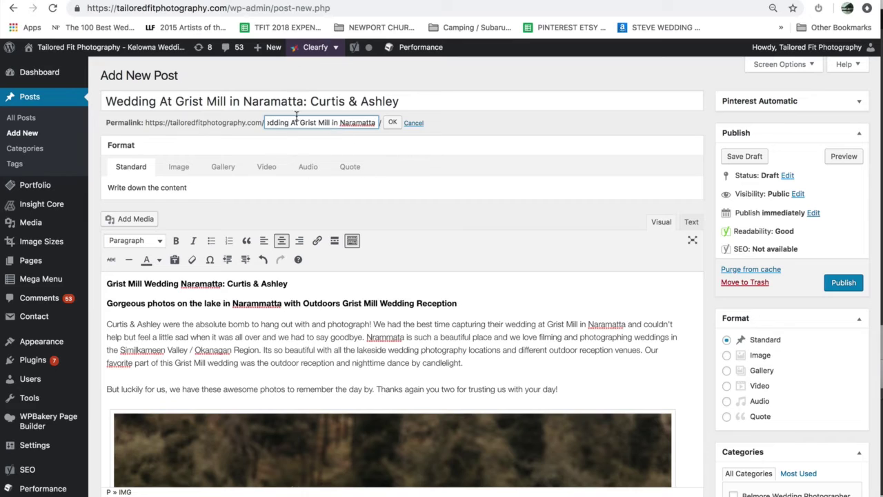
Remove "At" and "in" from the permalink slug and save it as "Wedding Grist Mill Naramatta".
left_click(299, 123)
key("BackSpace")
key("BackSpace")
key("BackSpace")
left_click(339, 123)
key("BackSpace")
key("BackSpace")
key("BackSpace")
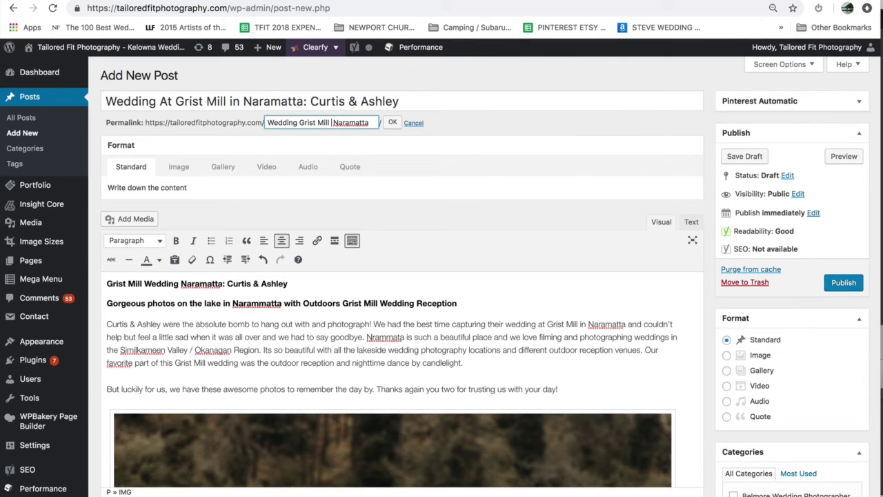
left_click(392, 122)
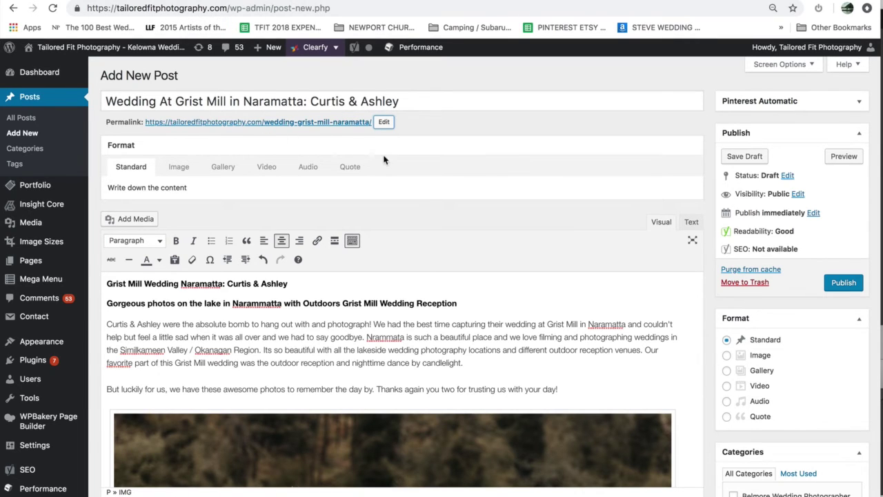
Add the tags "grist mill", "grist mill naramatta" and "naramatta wedding" to the post.
scroll(391, 172, "down", 4)
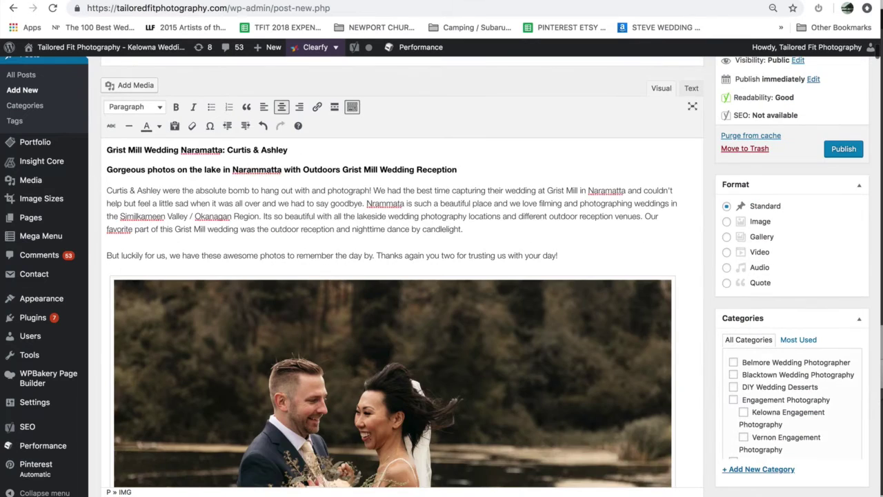
scroll(359, 169, "up", 4)
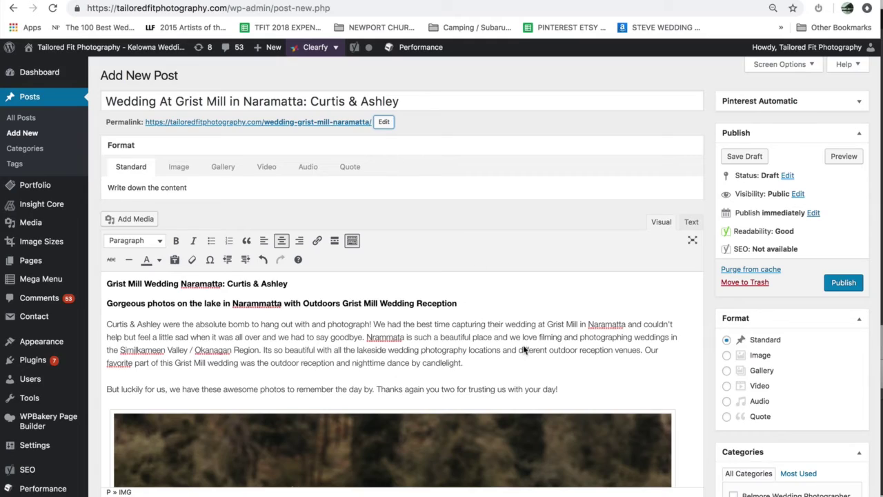
scroll(524, 350, "down", 3)
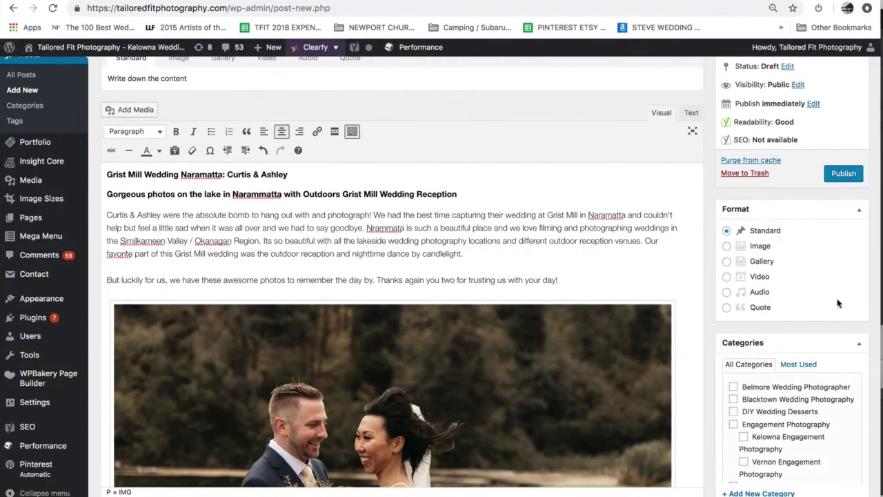
scroll(858, 280, "down", 5)
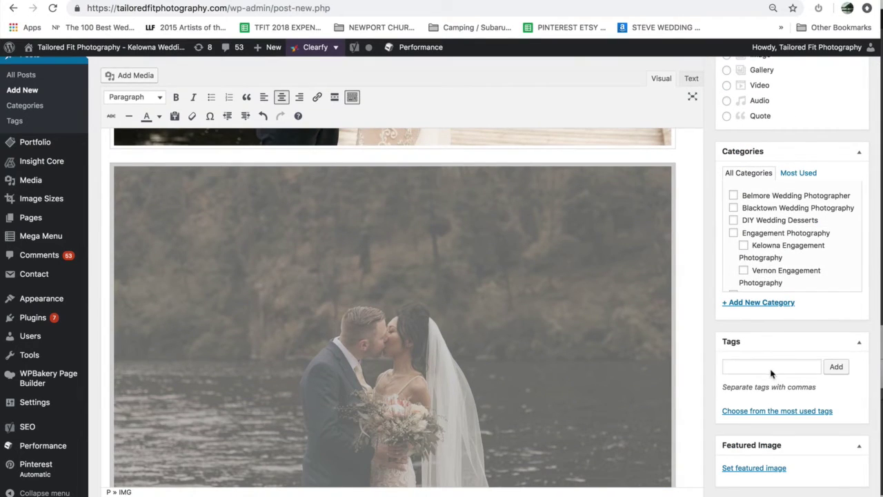
left_click(767, 371)
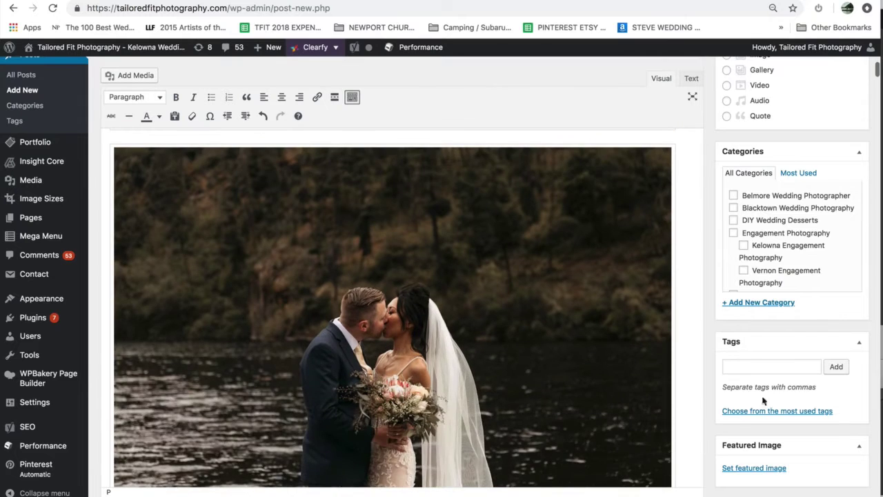
left_click(767, 368)
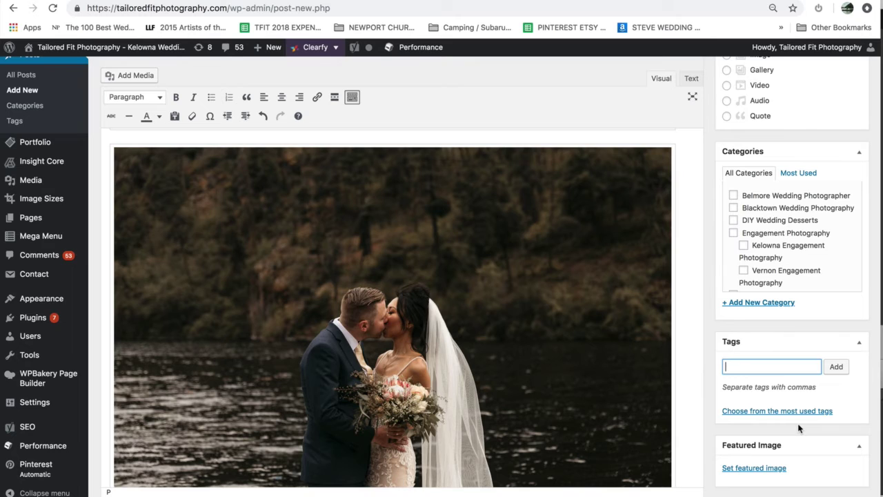
type("grist mill, gri")
key("BackSpace")
type("ma")
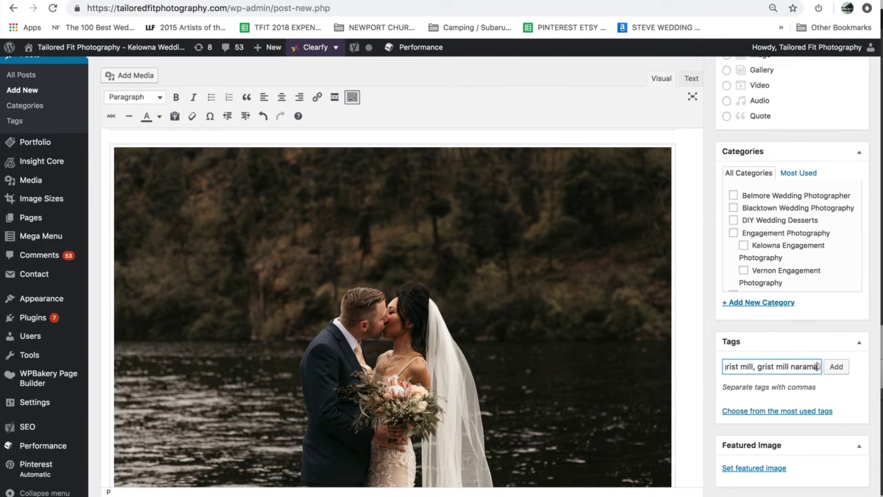
type("tta, narammatta, nar")
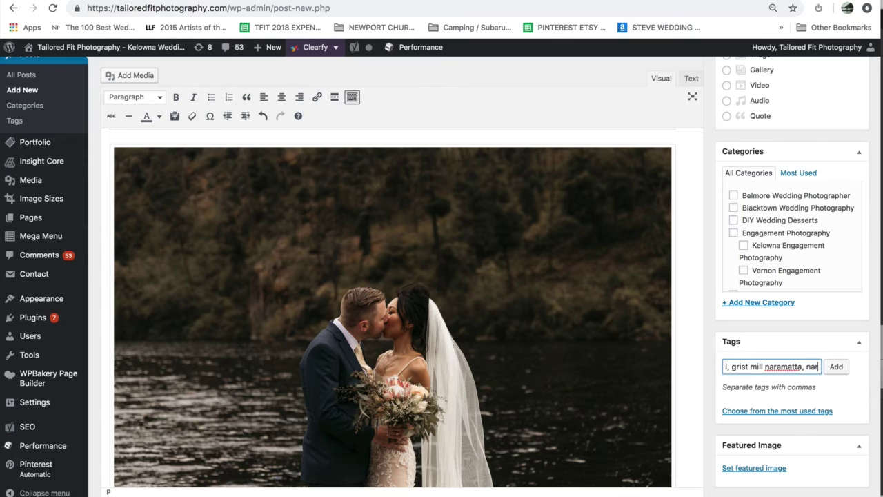
key("BackSpace")
key("BackSpace")
key("BackSpace")
type("atta")
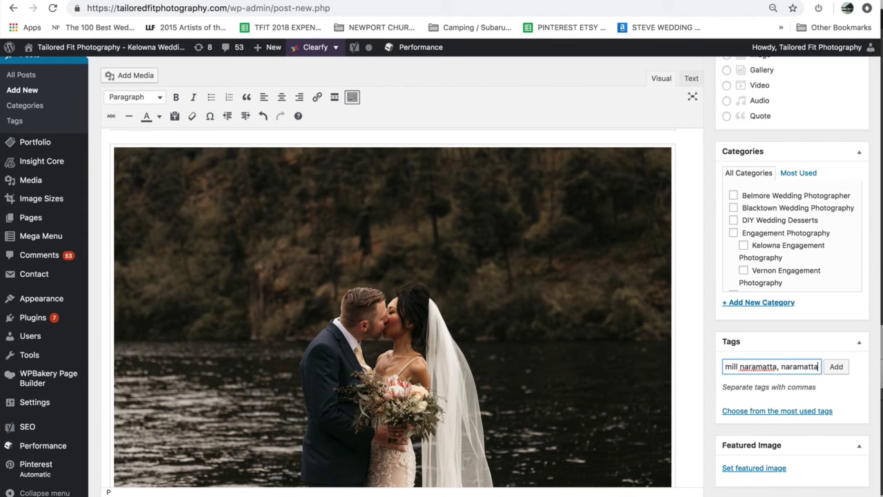
type(" wedding,")
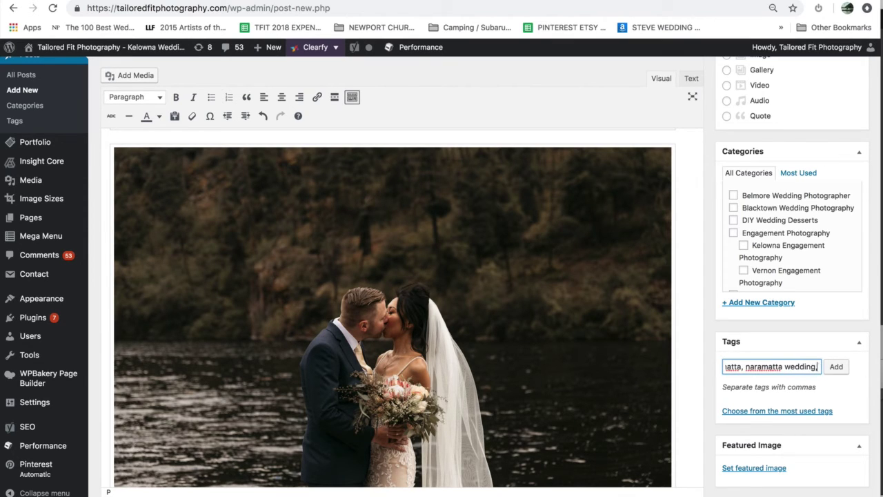
left_click(835, 366)
scroll(759, 383, "down", 2)
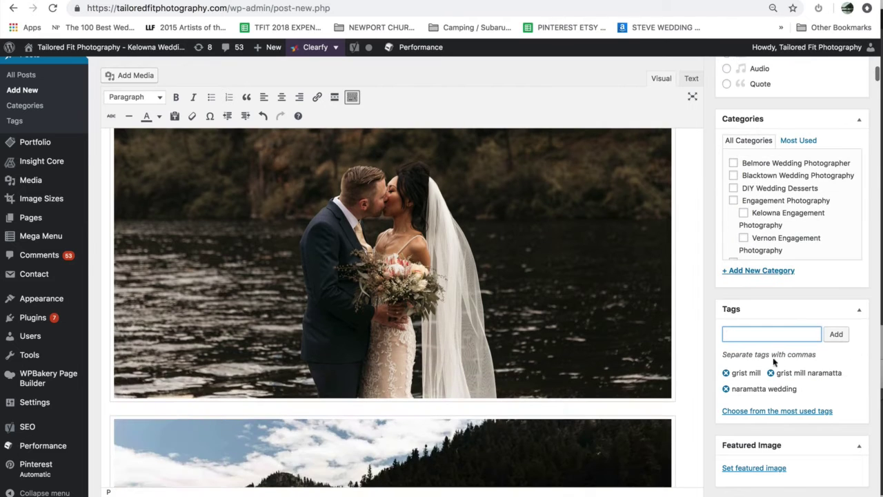
Review the post's introductory paragraph below the two headings.
key("ctrl+Left")
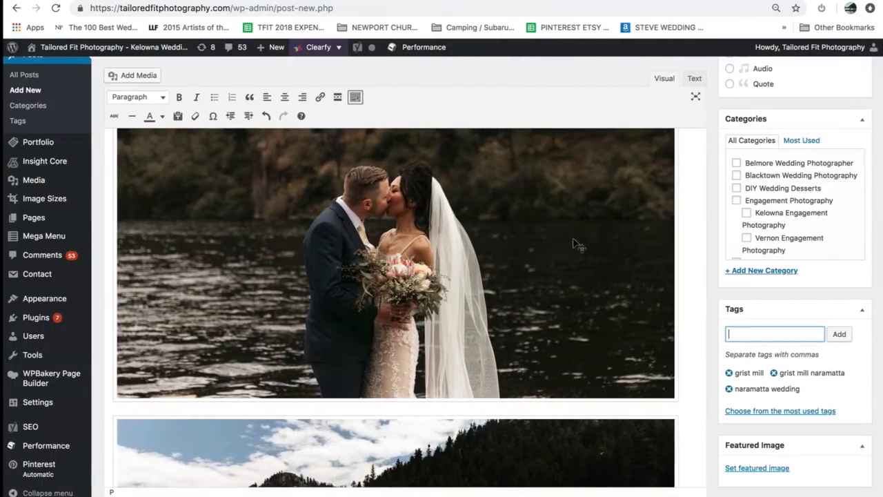
scroll(573, 242, "up", 15)
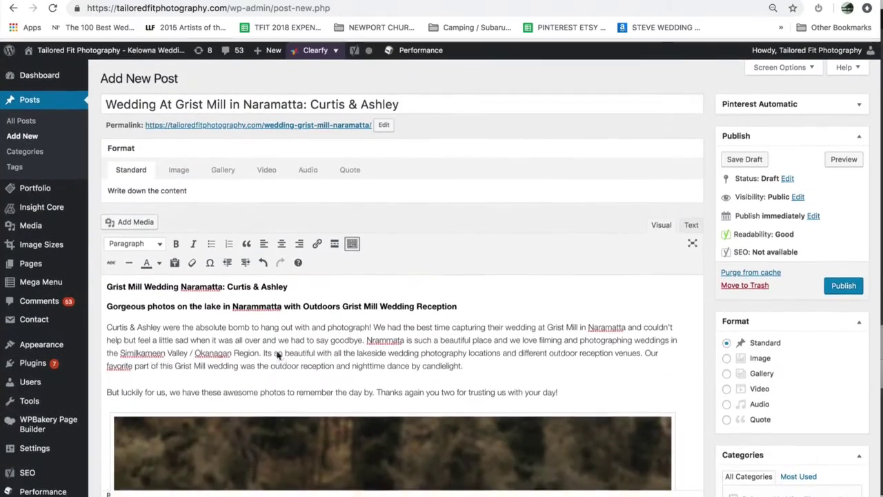
triple_click(445, 371)
scroll(445, 371, "down", 3)
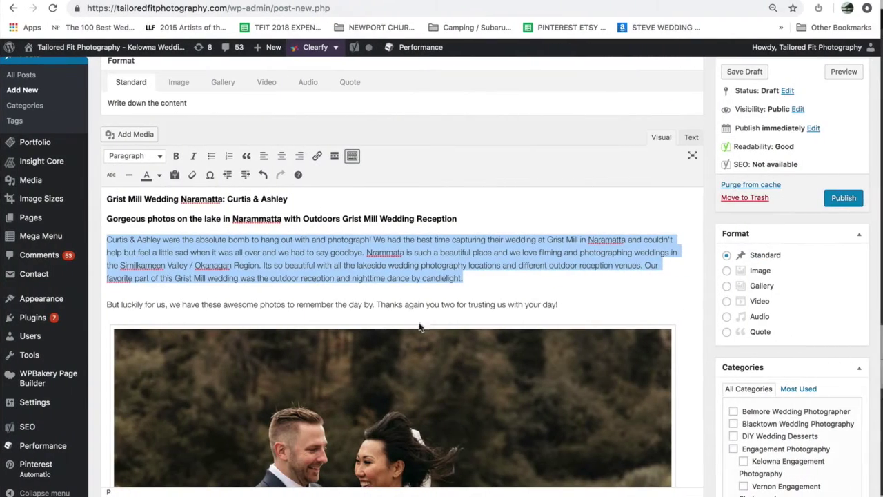
left_click(453, 283)
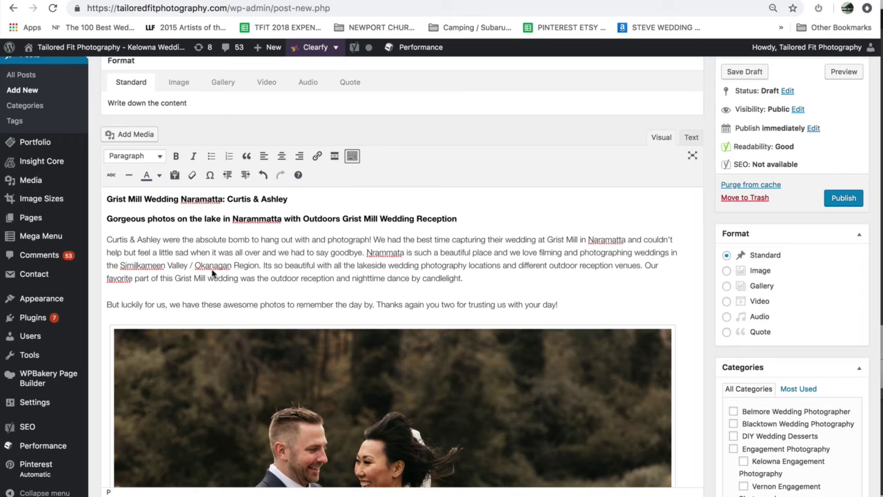
Open the page for adding plugins in a separate tab, search for "yoast", and examine the Yoast SEO entry.
mouse_move(31, 320)
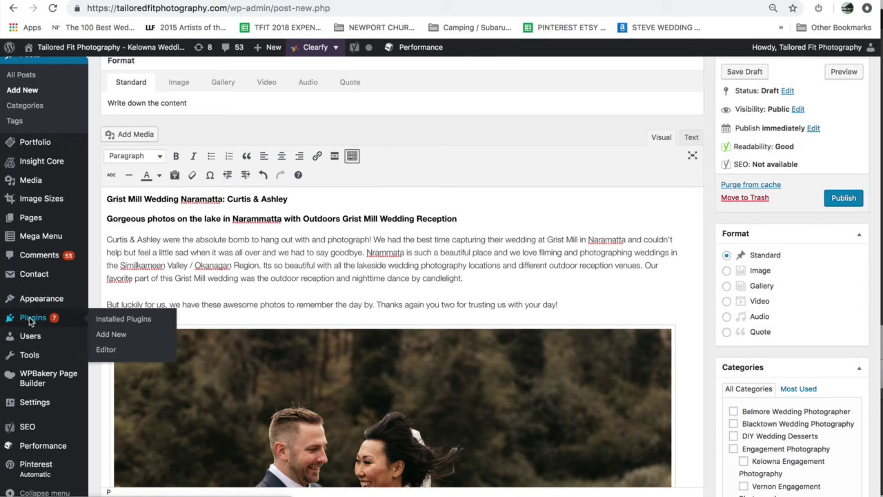
right_click(105, 335)
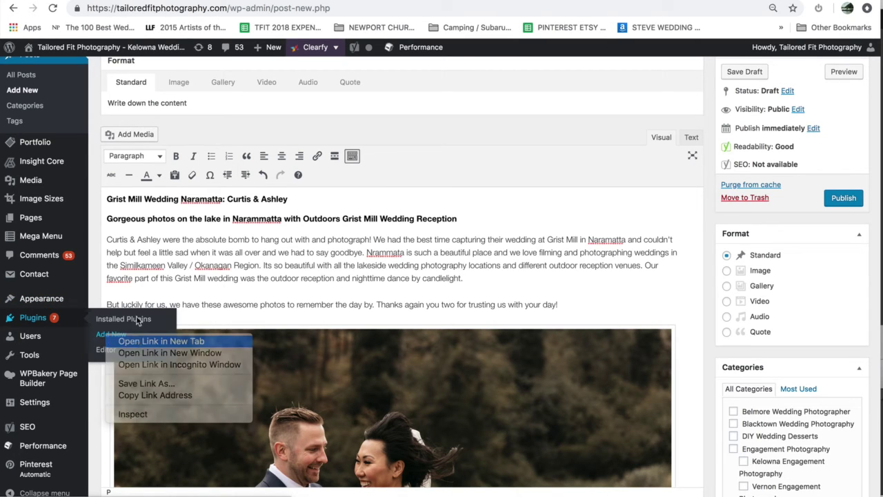
left_click(124, 339)
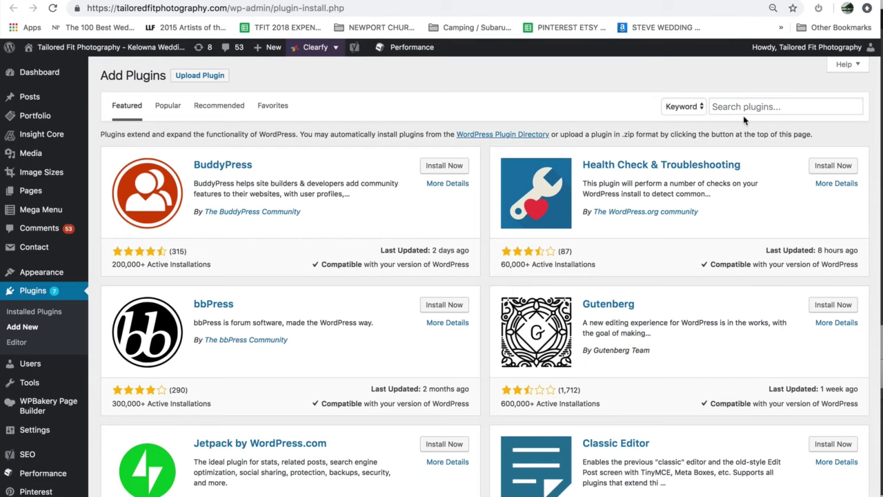
left_click(735, 108)
type("yoast")
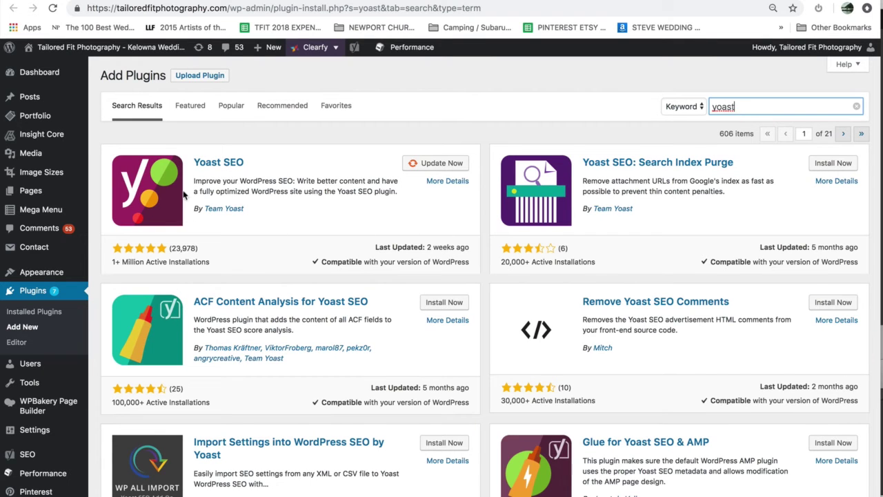
left_click_drag(370, 193, 198, 179)
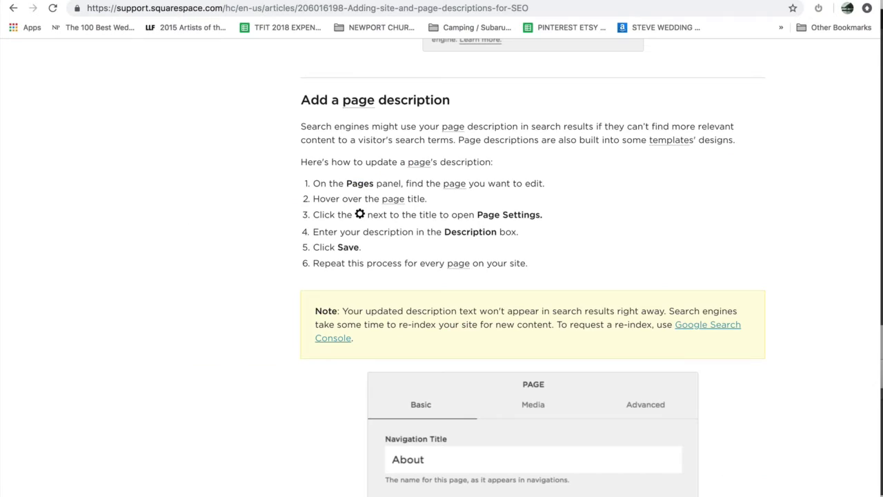
Review the Squarespace help article's sections on adding a site description and a page description for SEO.
scroll(584, 191, "up", 2)
scroll(585, 190, "up", 1)
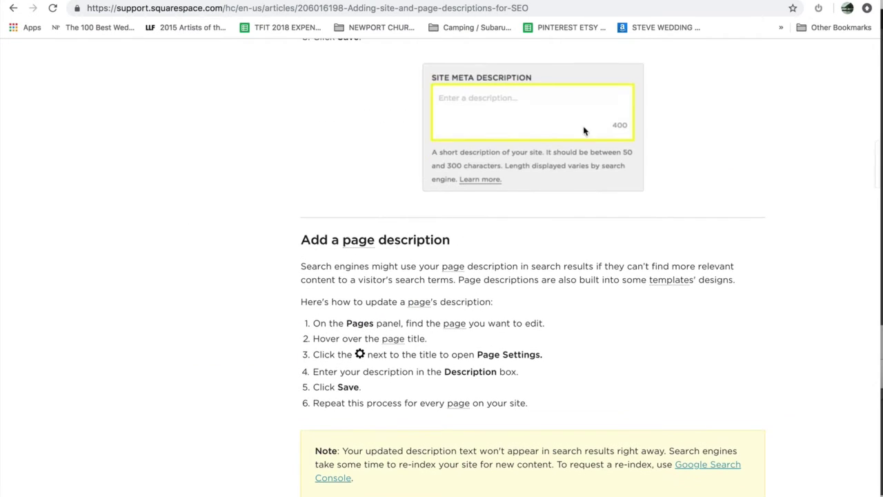
scroll(621, 143, "up", 15)
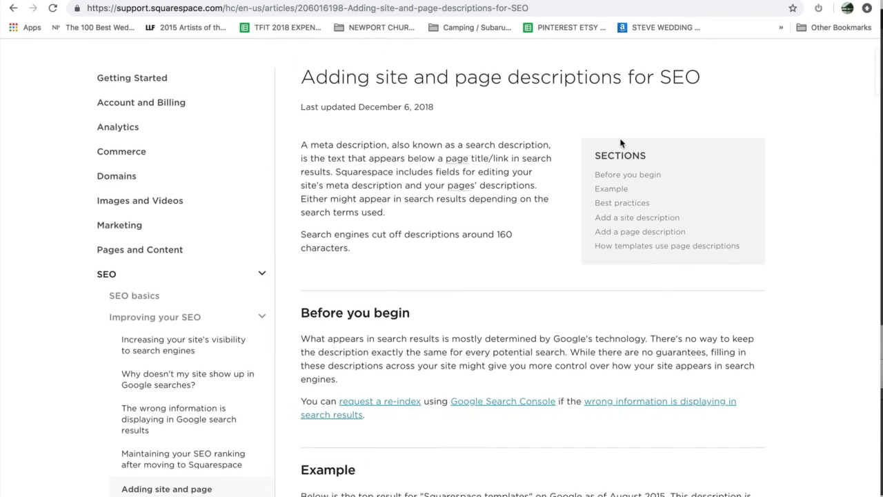
scroll(621, 143, "down", 15)
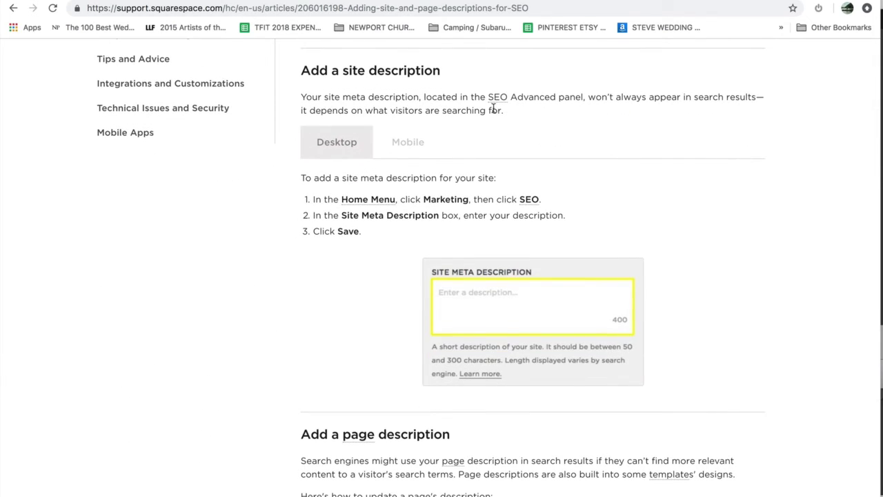
scroll(575, 373, "down", 5)
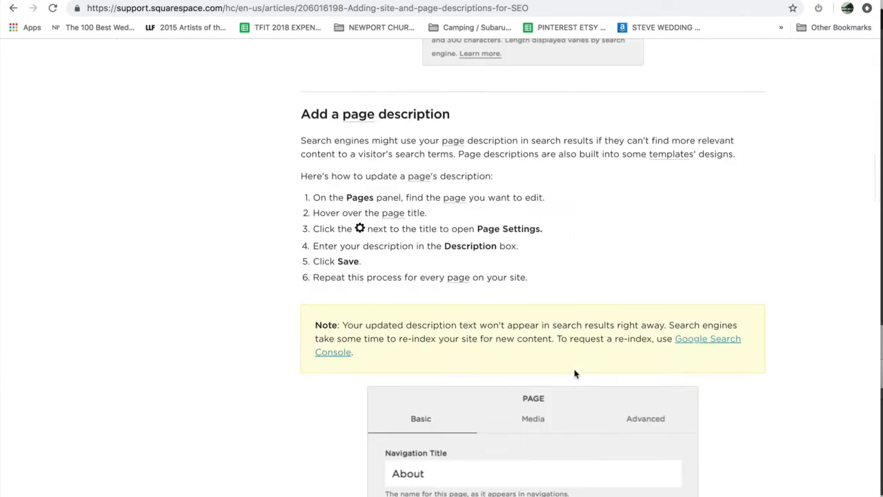
scroll(509, 279, "down", 10)
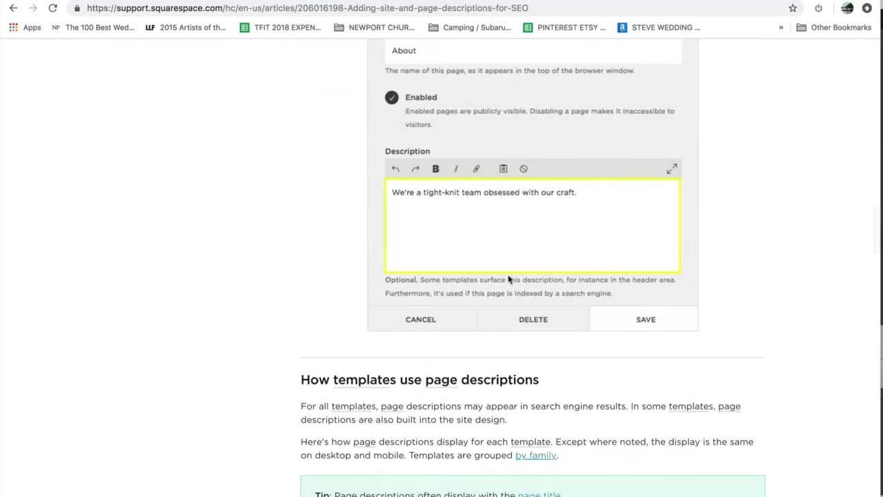
scroll(509, 279, "down", 3)
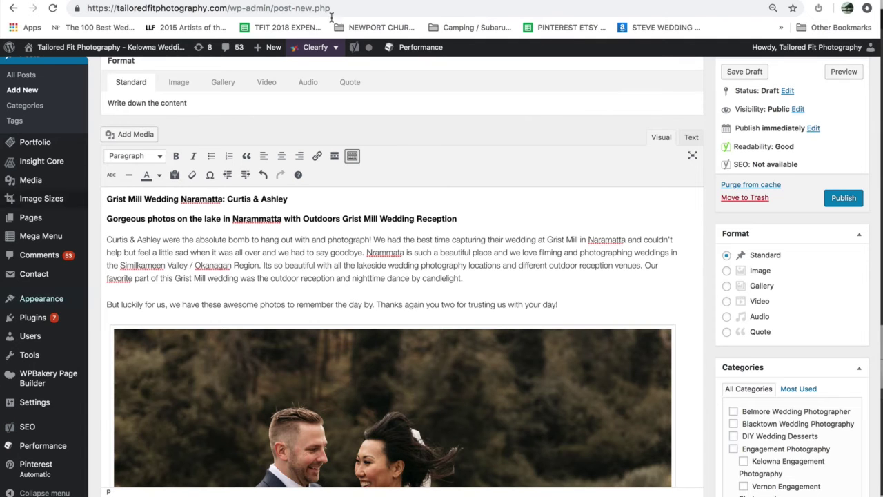
Return to the WordPress post and examine the Yoast SEO snippet preview, SEO title, slug and meta description fields.
scroll(390, 247, "down", 2)
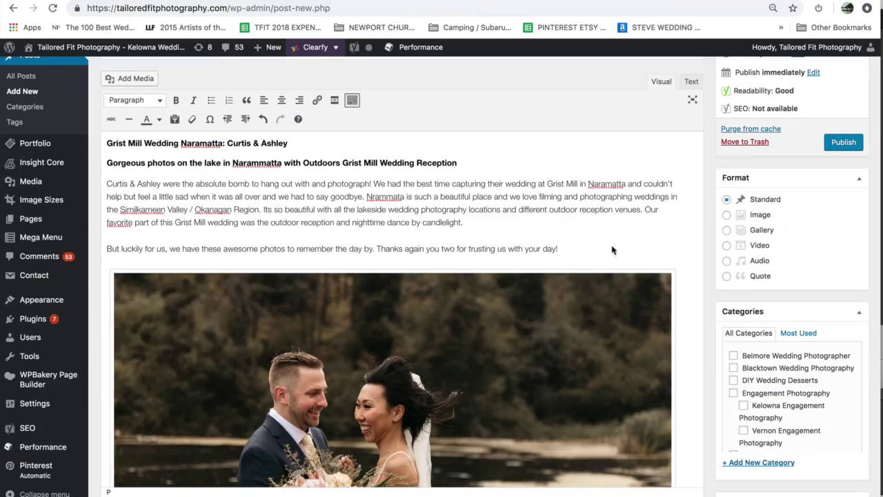
scroll(612, 248, "down", 10)
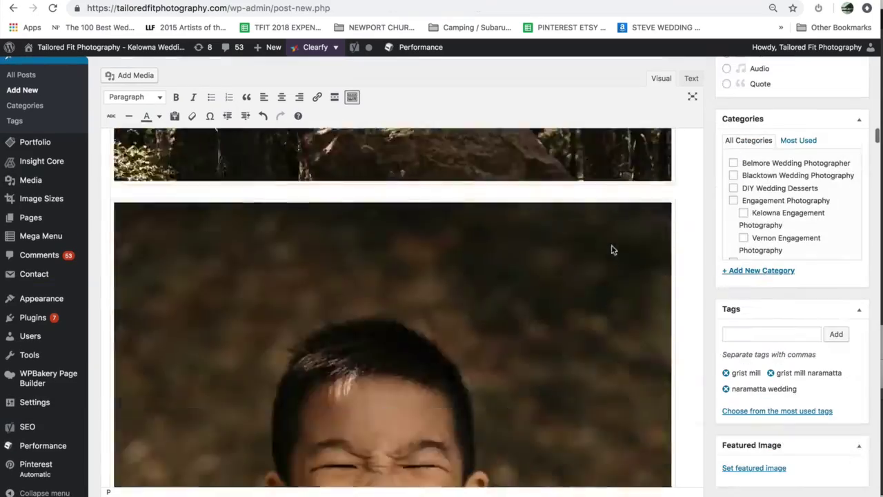
scroll(611, 249, "down", 10)
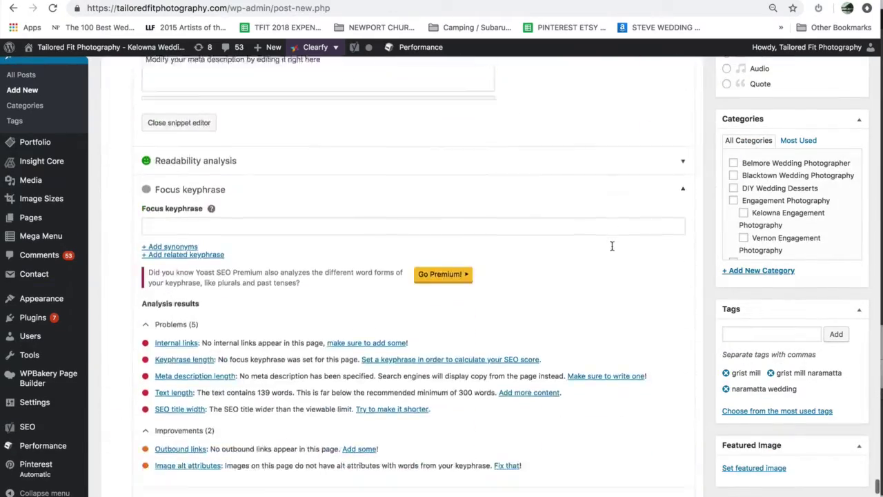
scroll(612, 250, "up", 3)
scroll(611, 249, "up", 2)
scroll(611, 247, "down", 3)
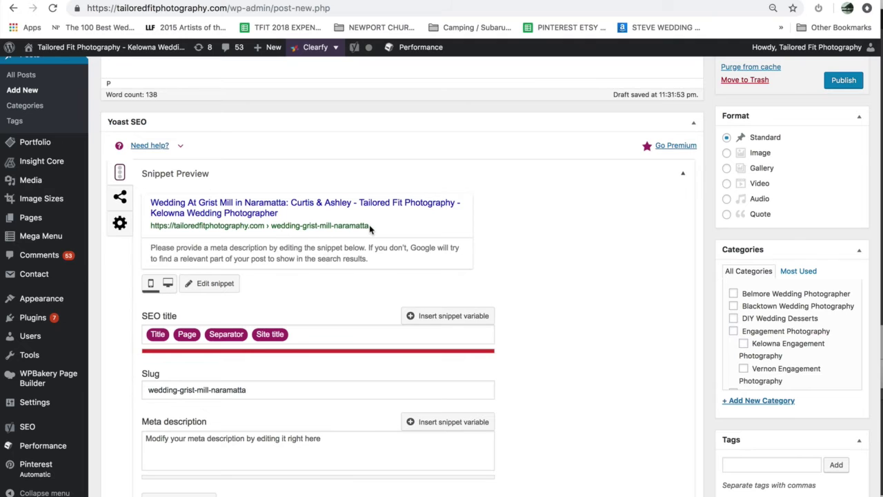
scroll(370, 229, "down", 3)
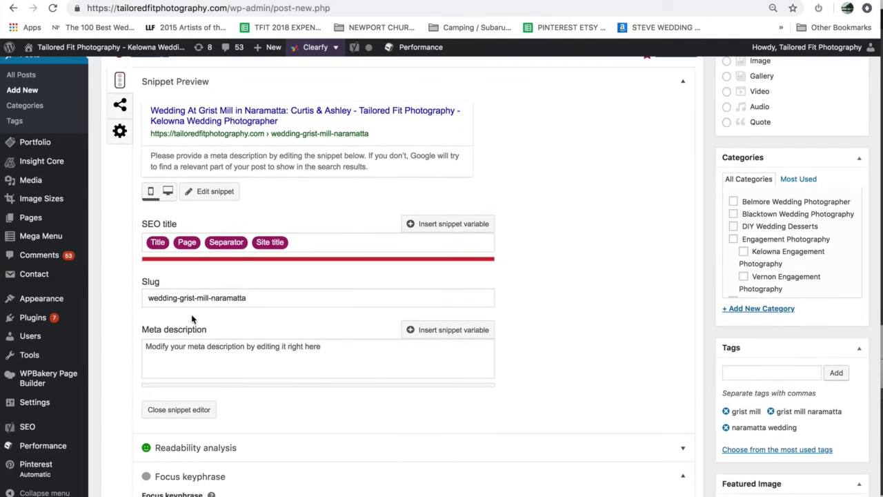
left_click(231, 355)
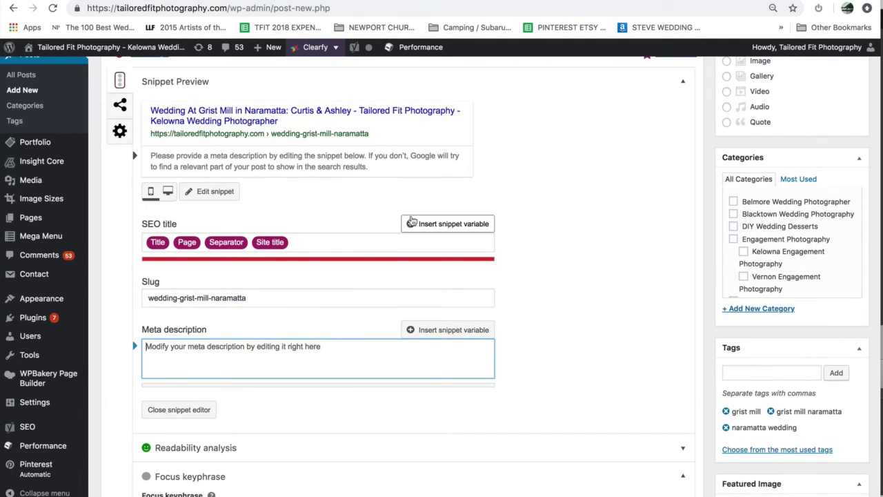
Copy the post's two bold headings above the introductory paragraph into the Yoast meta description.
scroll(345, 194, "up", 10)
scroll(345, 196, "up", 20)
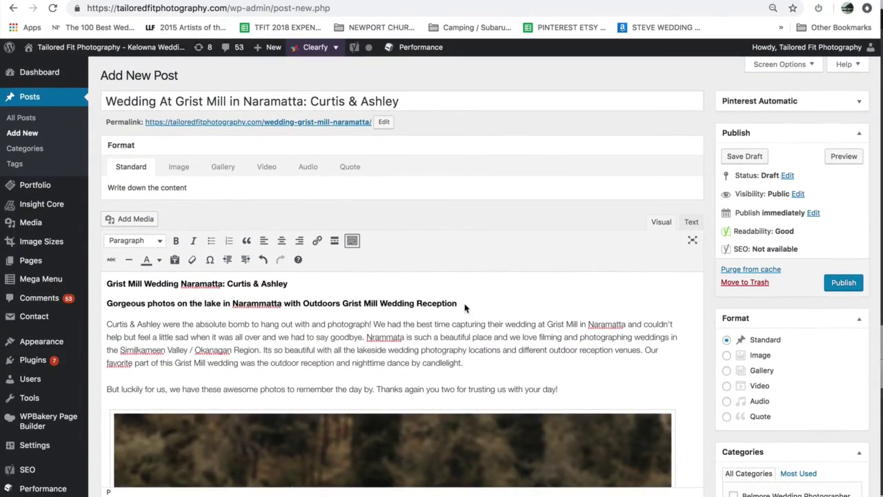
left_click_drag(466, 308, 111, 282)
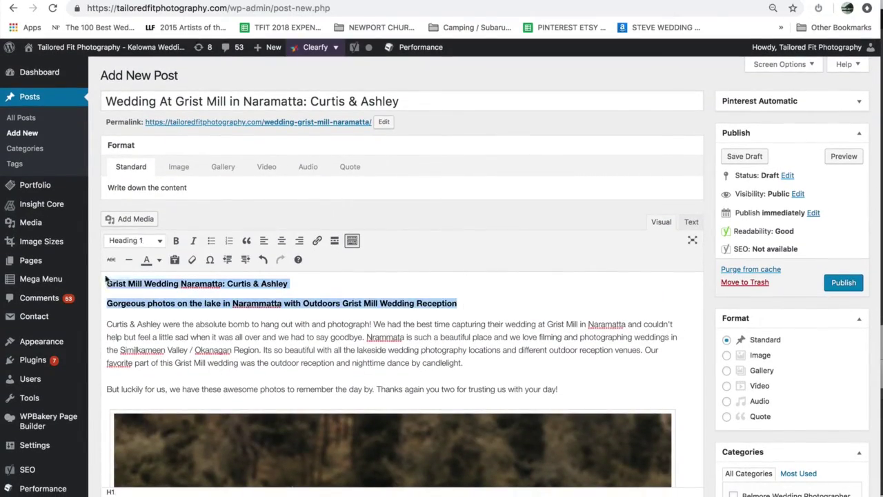
scroll(449, 279, "down", 10)
scroll(448, 280, "down", 15)
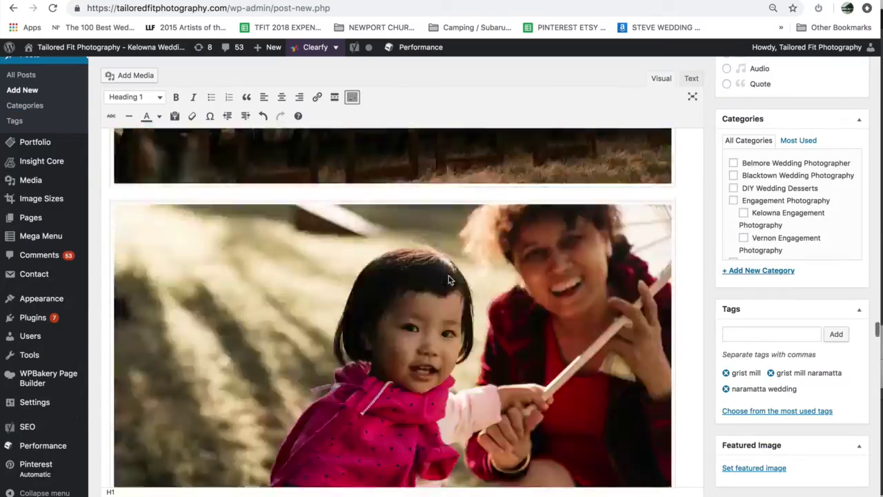
scroll(449, 279, "down", 20)
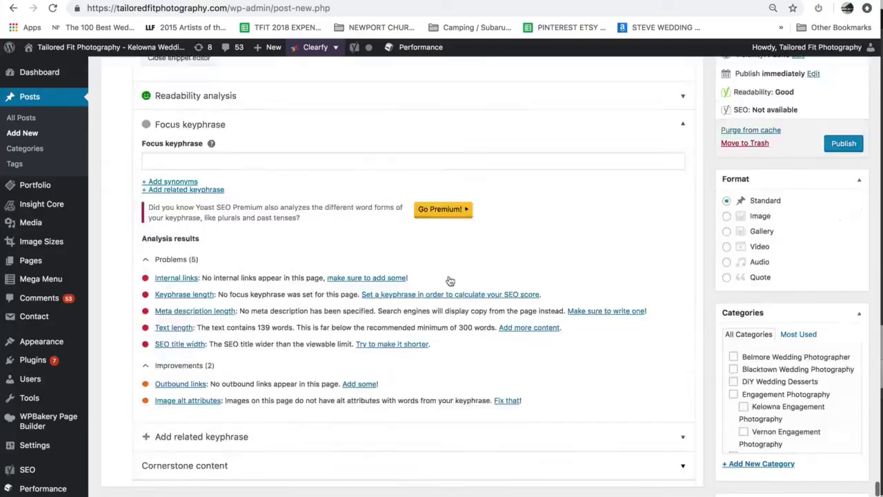
scroll(450, 280, "up", 5)
left_click(303, 305)
scroll(302, 345, "down", 2)
scroll(302, 347, "up", 4)
type("Grist Mill Wedding Naramatta: Curtis & AshleyGorgeous photos on the lake in Narammatta with Outdoors Grist Mill Wedding Reception")
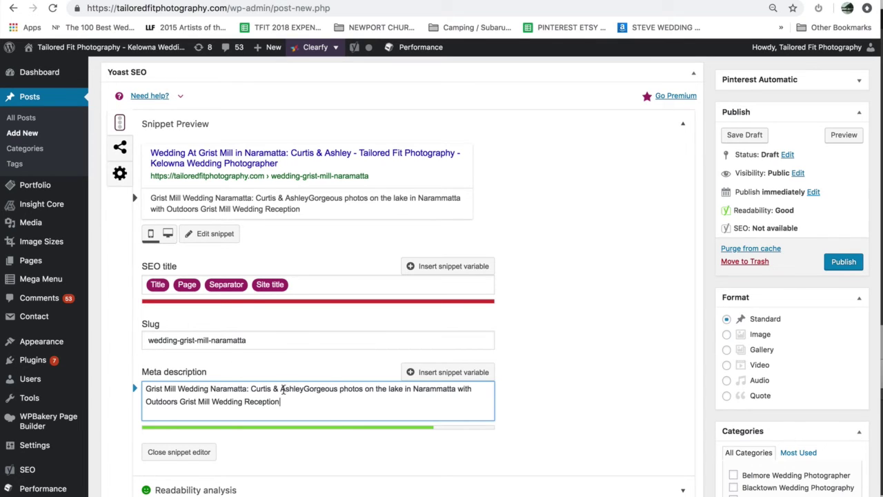
Remove the couple's names from the meta description and reword "Outdoors" as "Outdoor Ceremony & Reception at".
left_click_drag(305, 392, 253, 391)
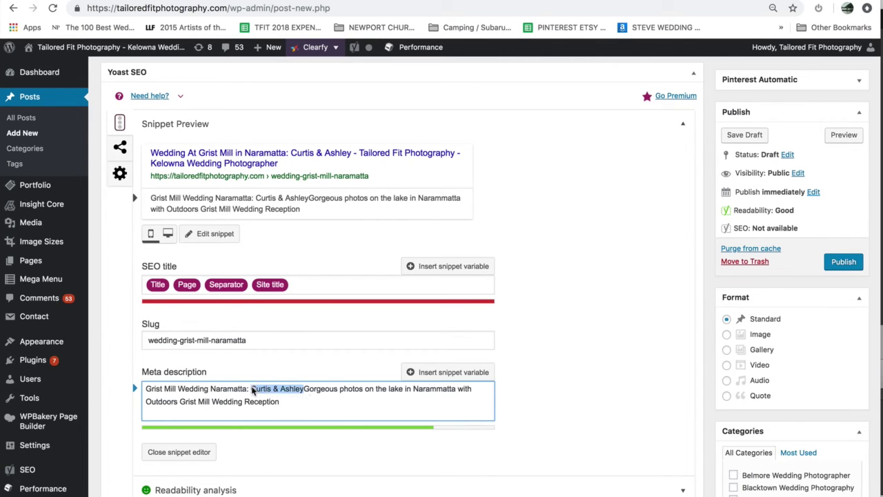
key("BackSpace")
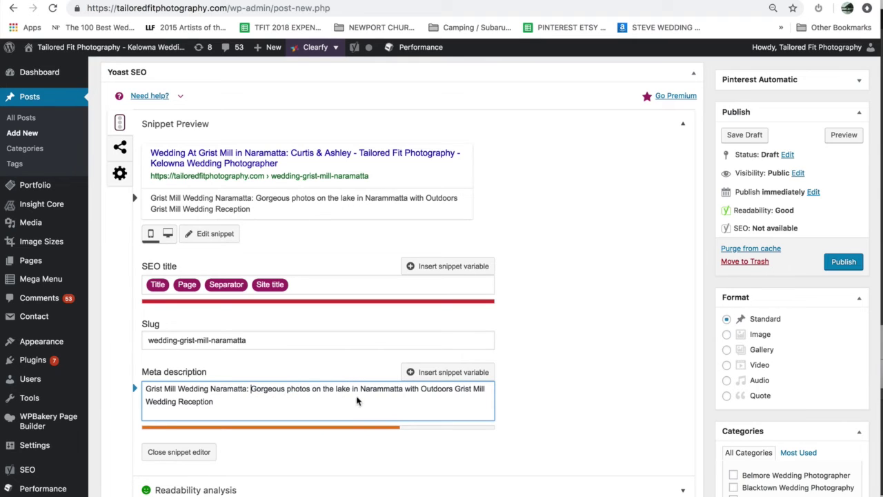
key("BackSpace")
type("Reception at")
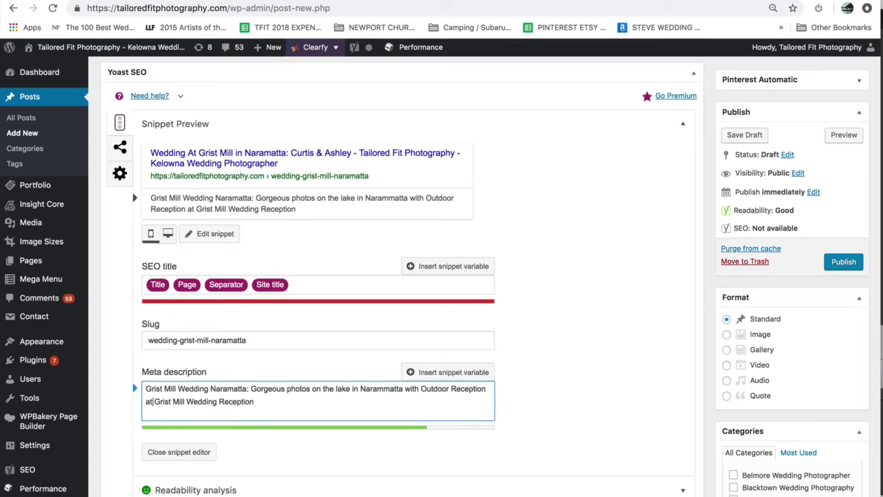
left_click(451, 391)
type("Ceremony &")
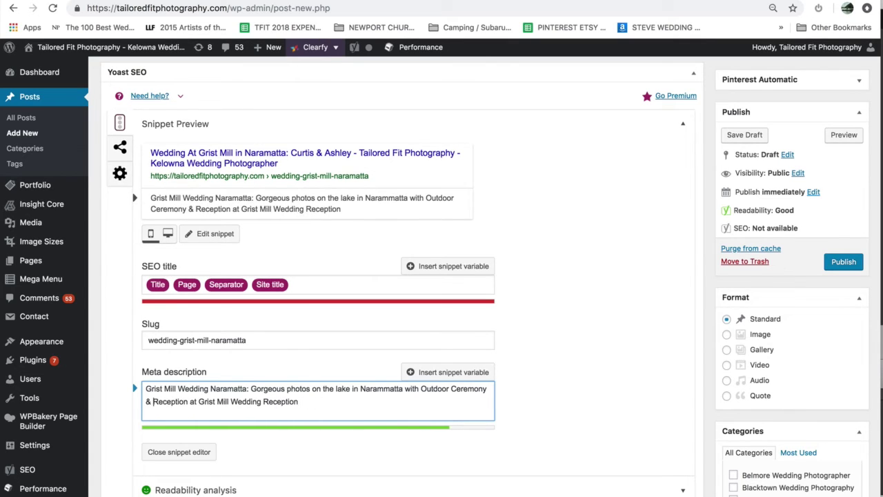
Replace "Wedding Reception" at the end of the meta description with "near Keremeos".
left_click_drag(231, 403, 367, 406)
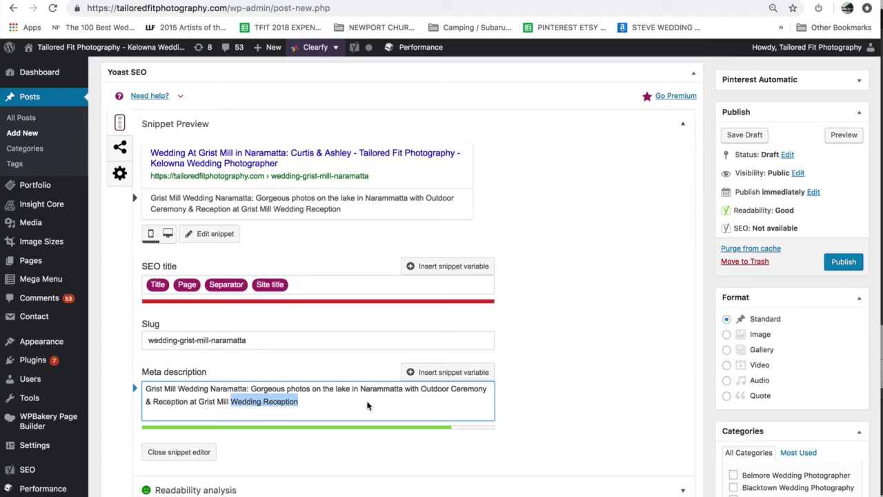
key("BackSpace")
type("near Keremeos")
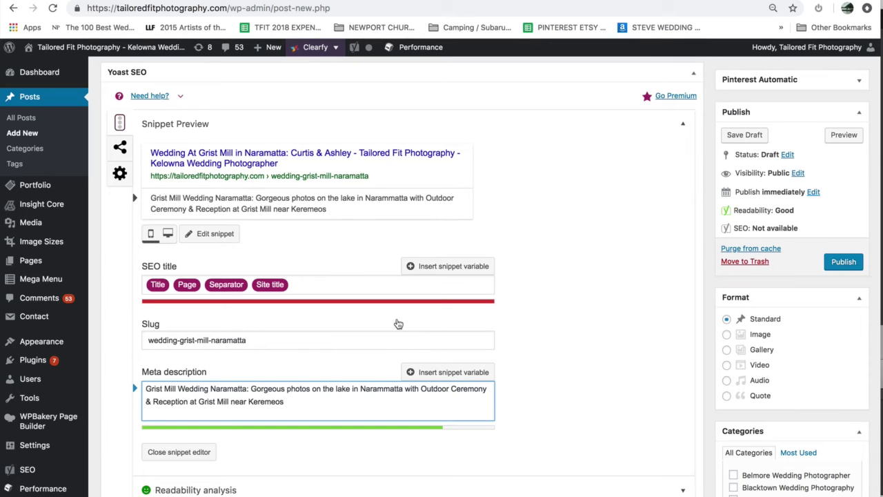
Set the post's Yoast focus keyphrase to "grist mill wedding".
scroll(454, 255, "down", 5)
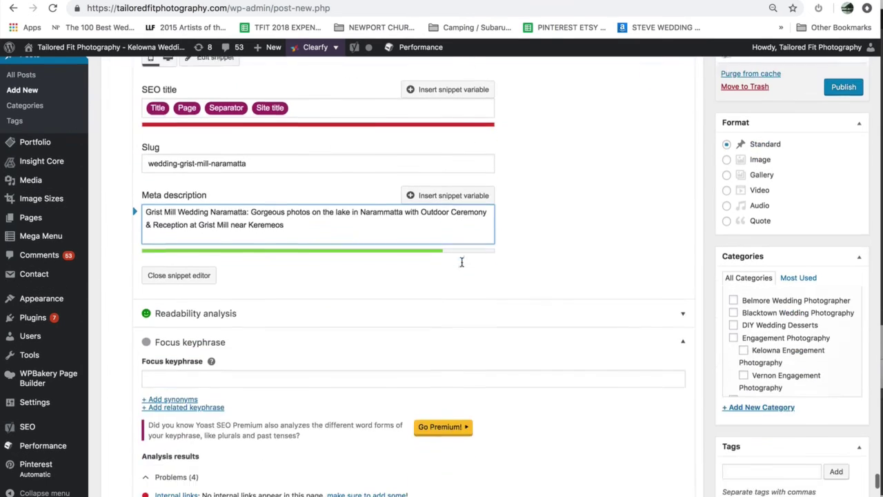
left_click(237, 261)
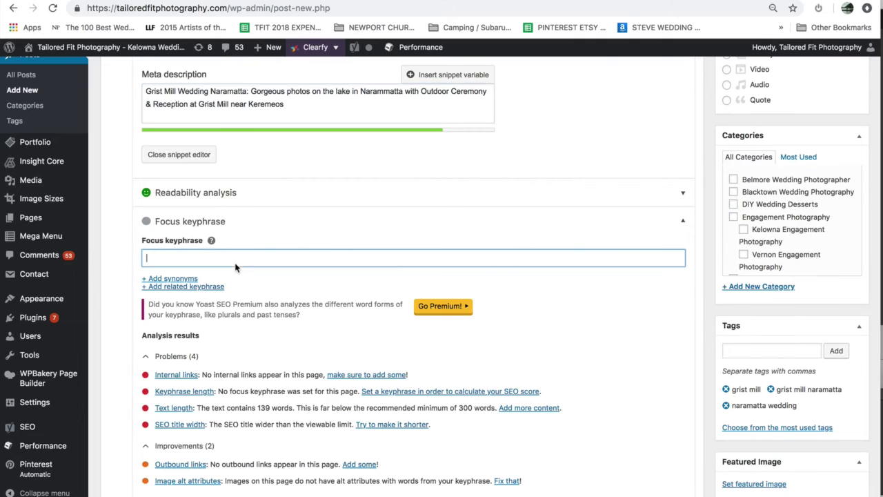
type("grist mill wedding")
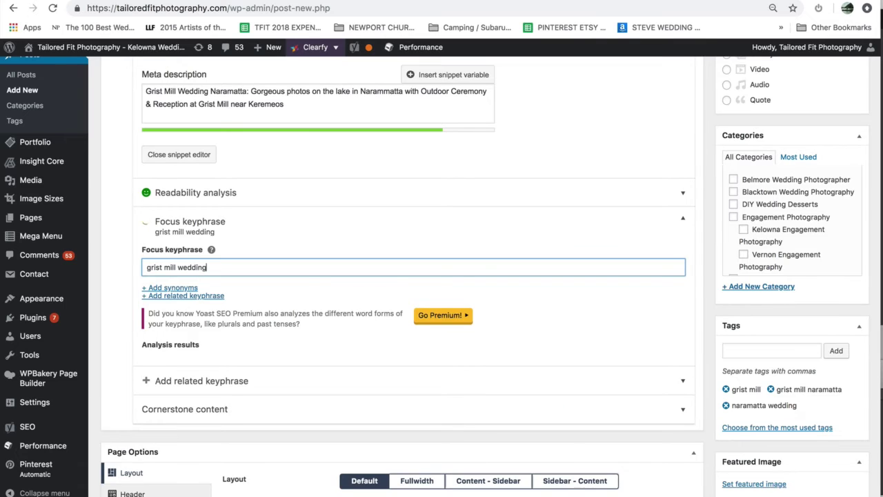
left_click(147, 225)
left_click(147, 225)
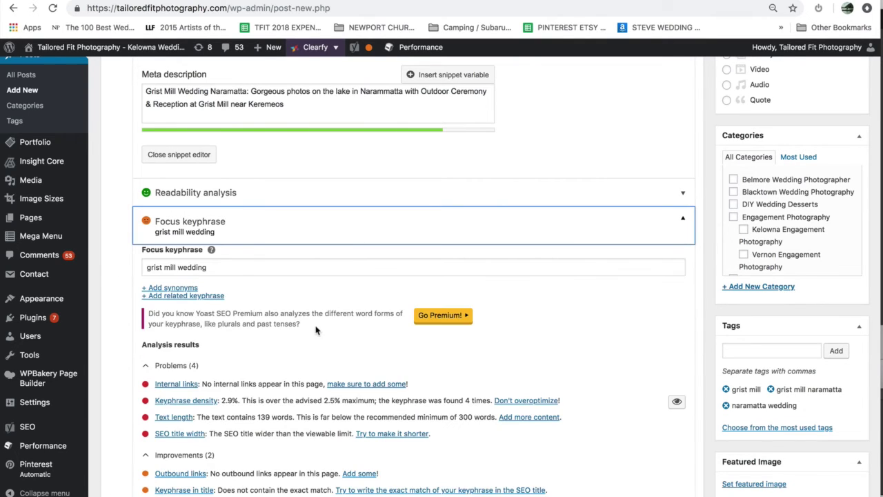
Examine the keyphrase analysis results, including internal links, keyphrase density, text length and SEO title width.
scroll(290, 292, "down", 2)
left_click_drag(227, 253, 325, 254)
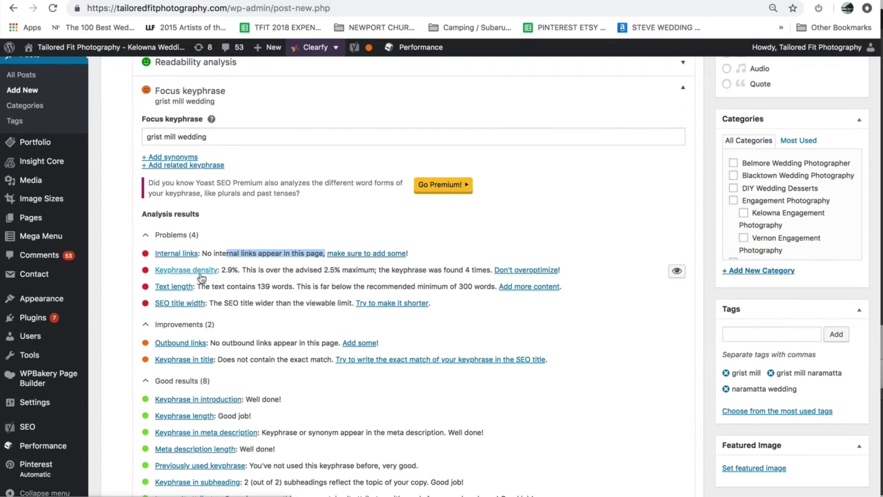
left_click_drag(221, 270, 353, 270)
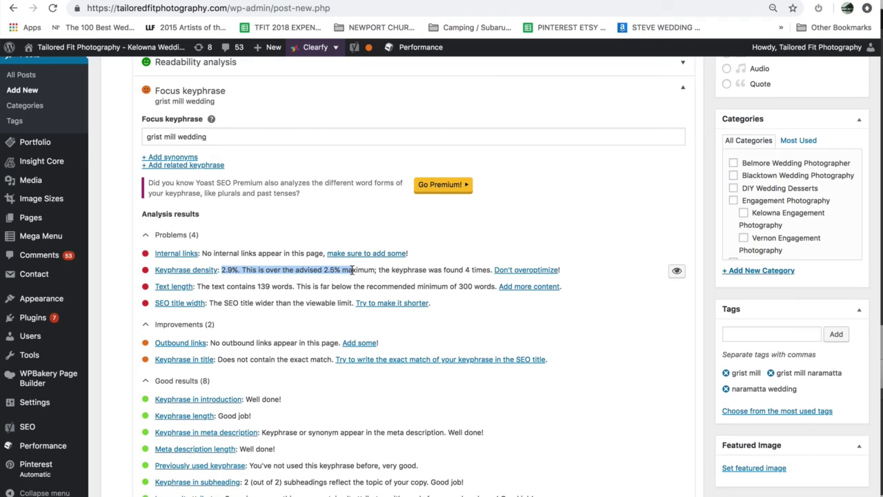
left_click(309, 273)
left_click_drag(279, 271, 388, 273)
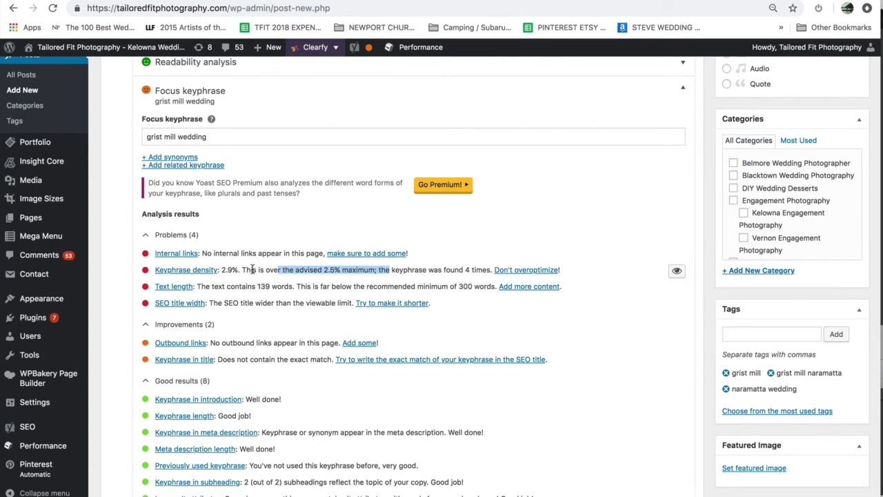
scroll(415, 292, "down", 1)
scroll(415, 293, "down", 1)
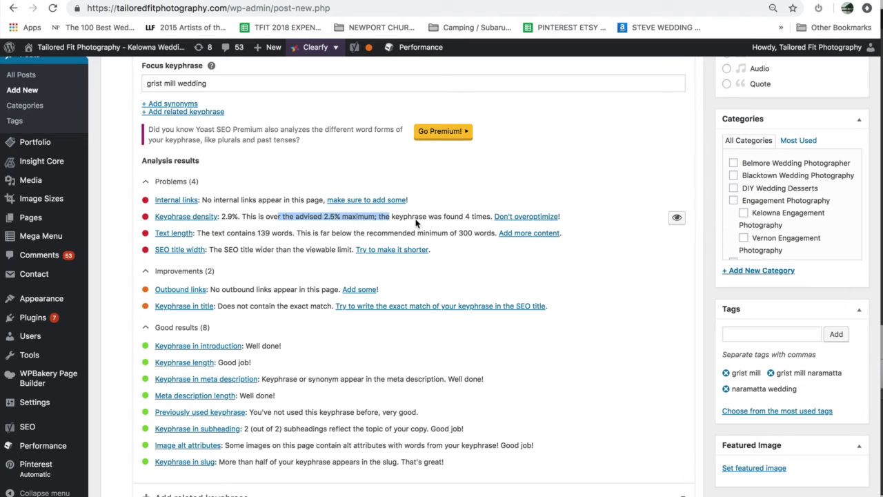
left_click_drag(473, 220, 368, 219)
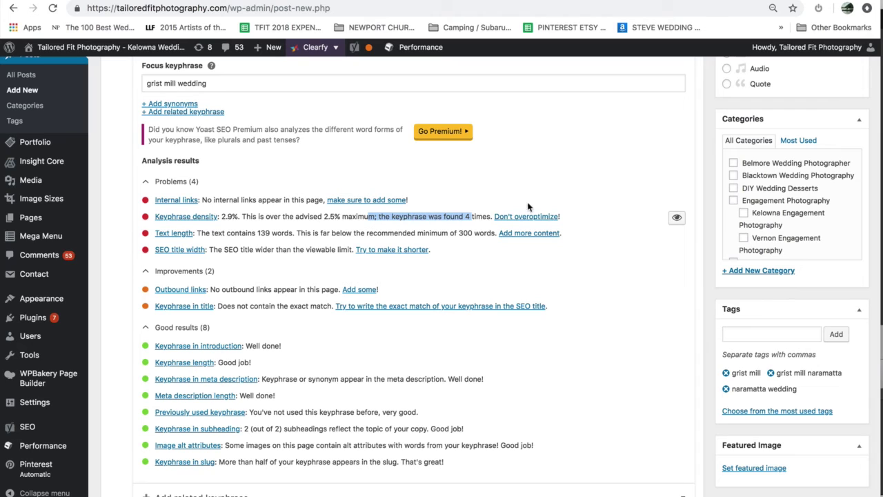
left_click_drag(247, 235, 493, 237)
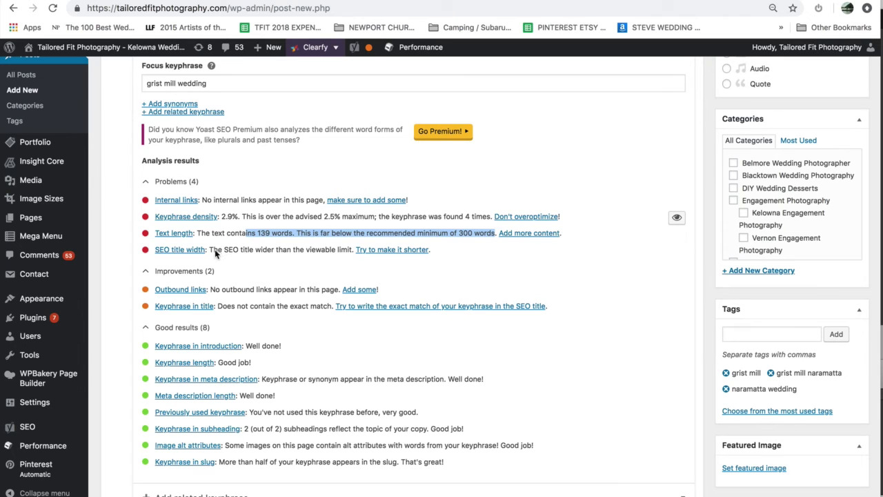
left_click_drag(213, 251, 346, 256)
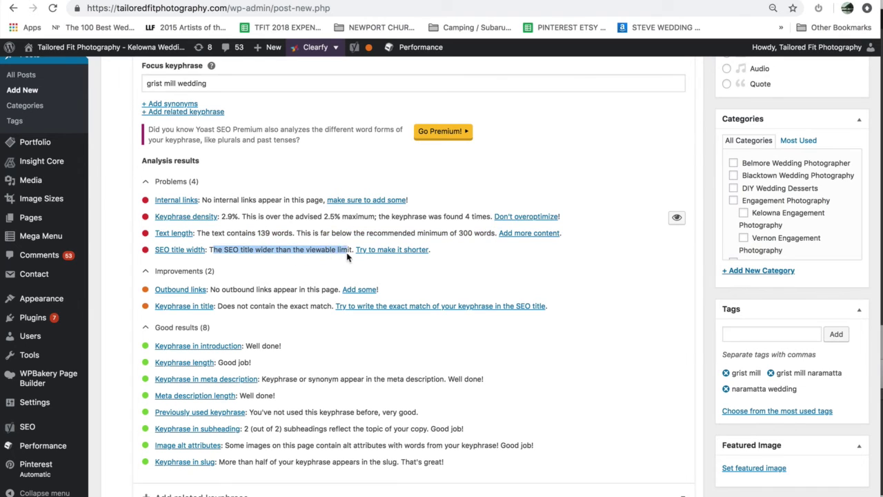
scroll(347, 252, "down", 2)
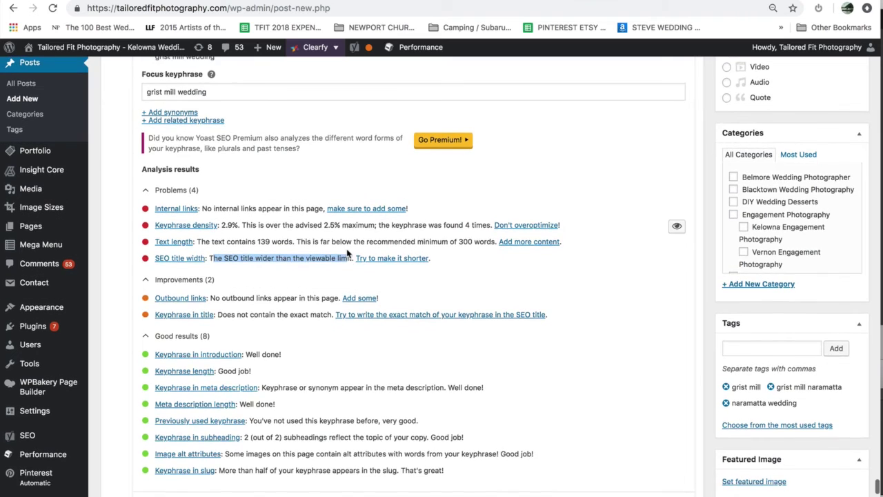
Review the meta description, headings, opening copy and photos of the post, along with its categories, tags and featured image settings.
scroll(347, 254, "up", 10)
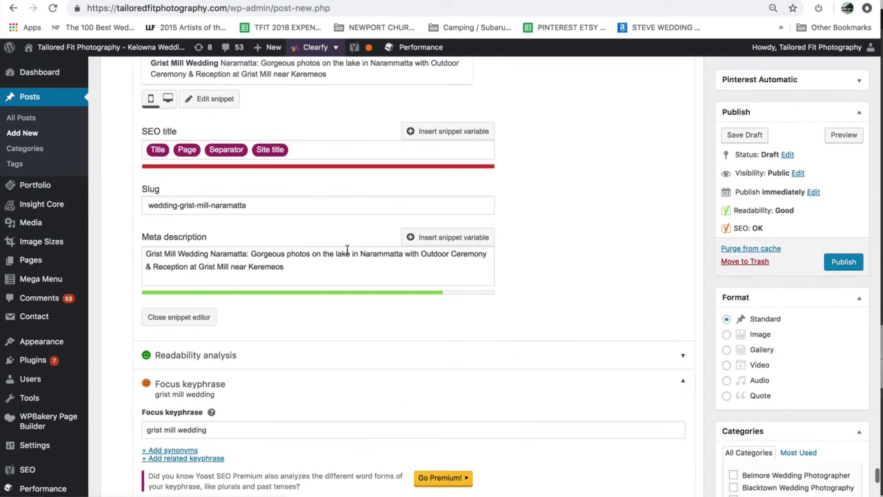
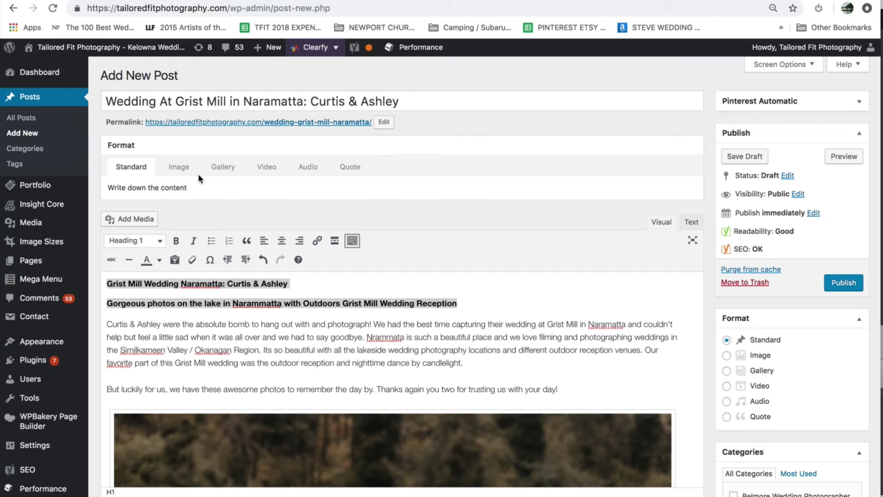
left_click(269, 332)
left_click_drag(133, 304, 301, 350)
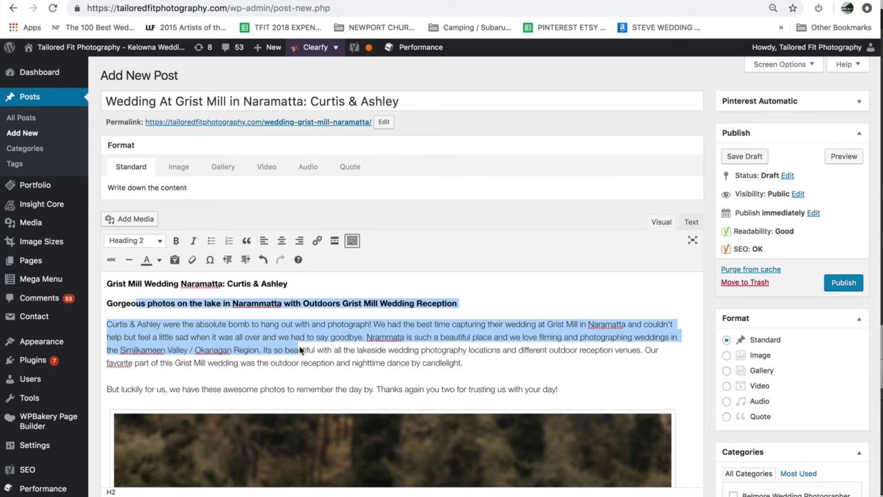
left_click(230, 293)
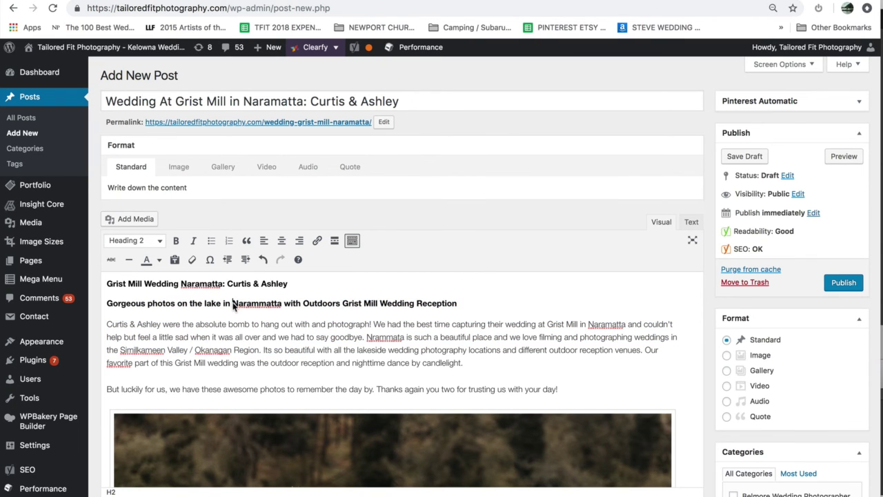
scroll(423, 357, "down", 4)
left_click(424, 357)
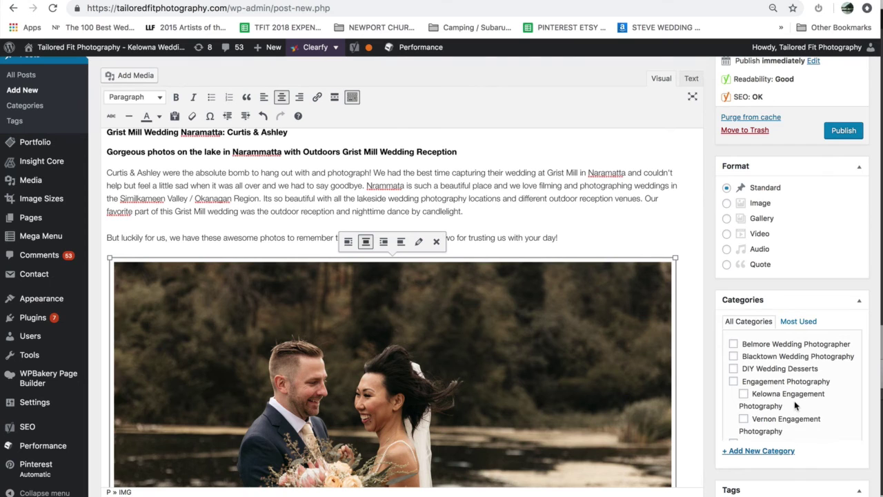
scroll(796, 403, "down", 5)
scroll(796, 403, "up", 5)
scroll(759, 486, "down", 5)
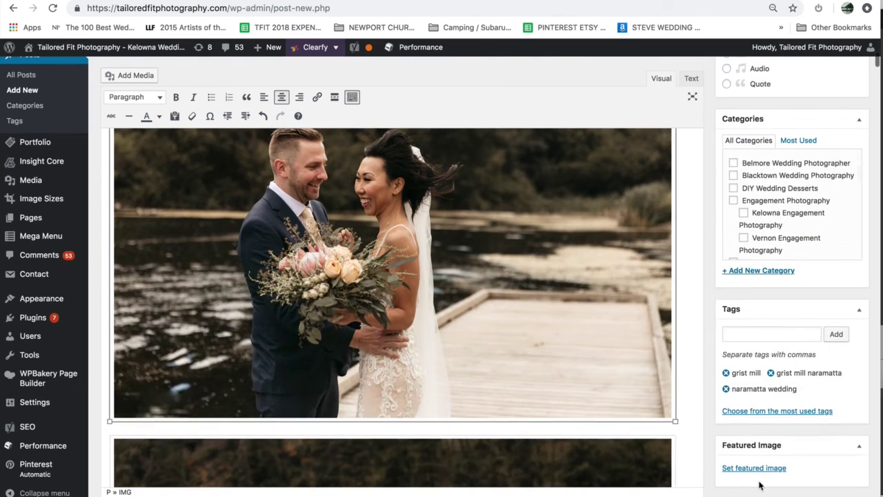
scroll(801, 215, "up", 4)
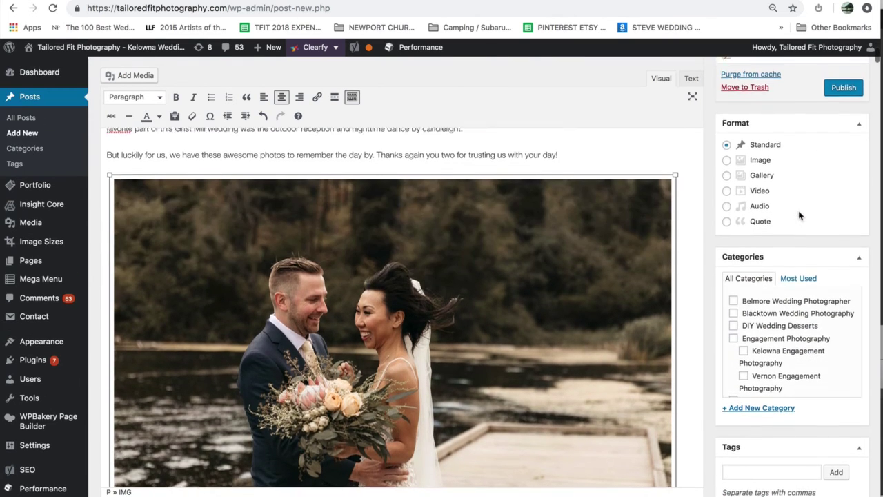
Assign the post to the Kelowna Wedding Photography category only.
scroll(799, 213, "down", 1)
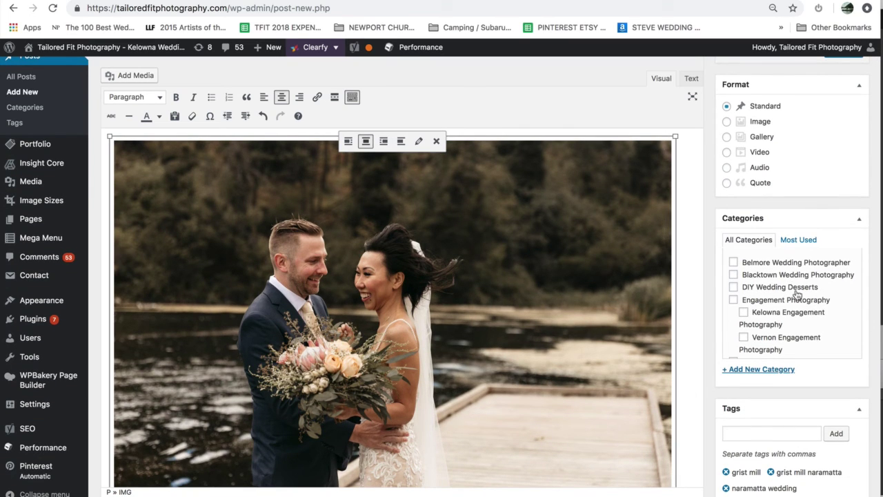
scroll(797, 295, "down", 1)
scroll(797, 295, "down", 1)
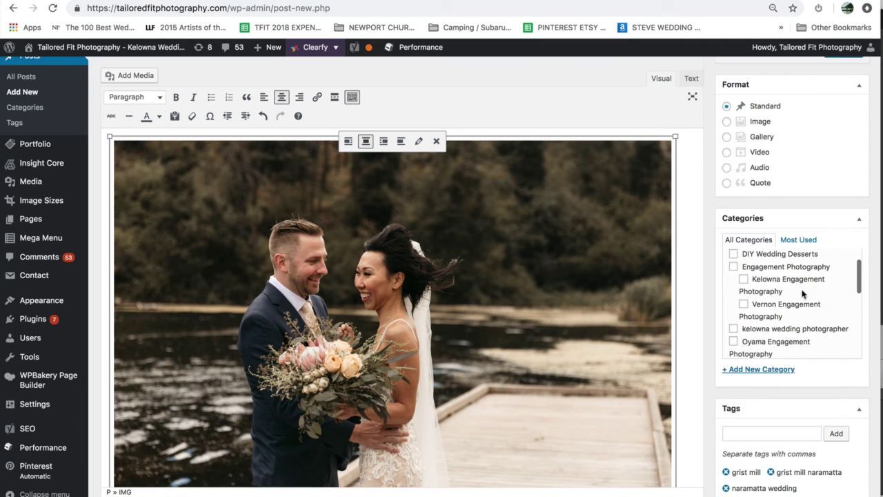
scroll(800, 294, "down", 1)
scroll(801, 293, "down", 1)
left_click(734, 276)
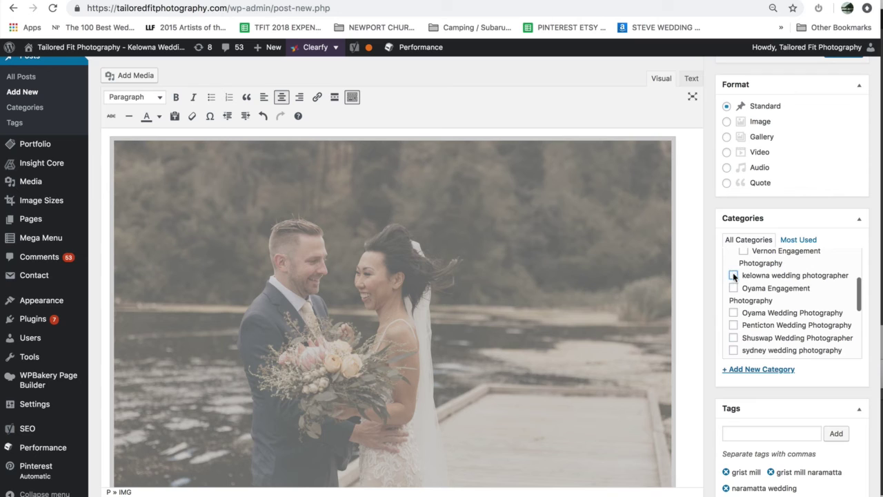
scroll(756, 303, "down", 5)
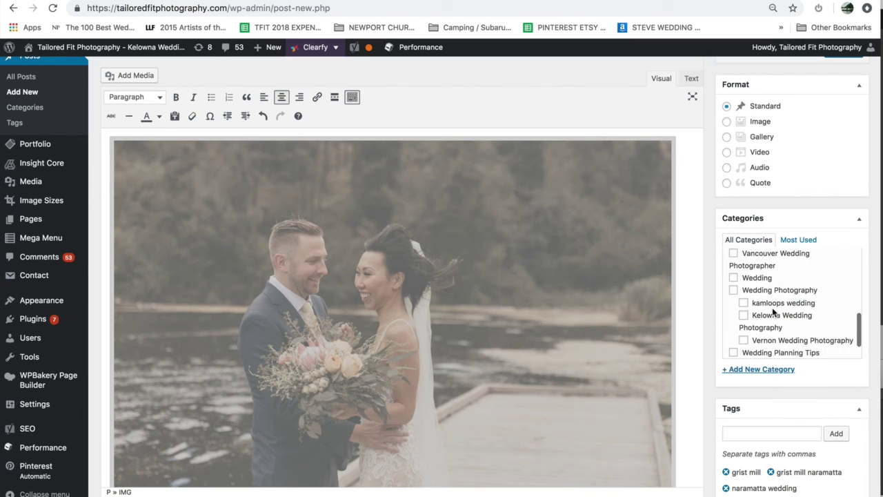
scroll(773, 311, "down", 2)
left_click(744, 283)
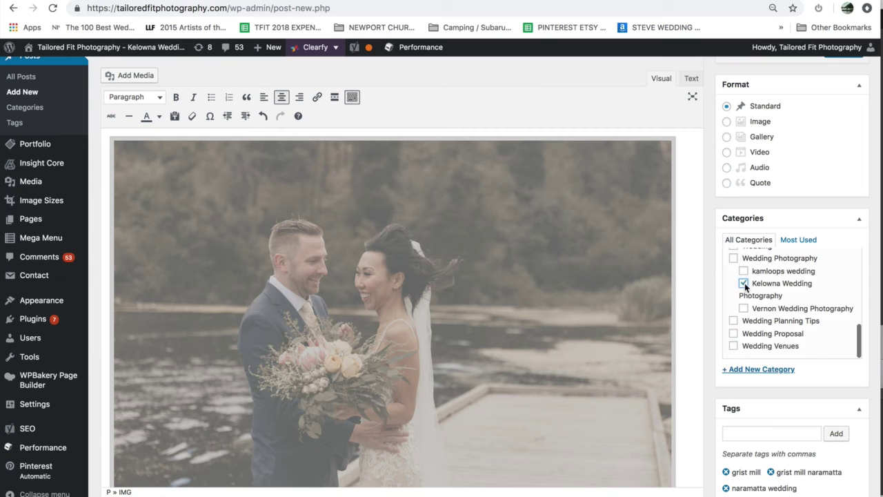
scroll(779, 292, "down", 1)
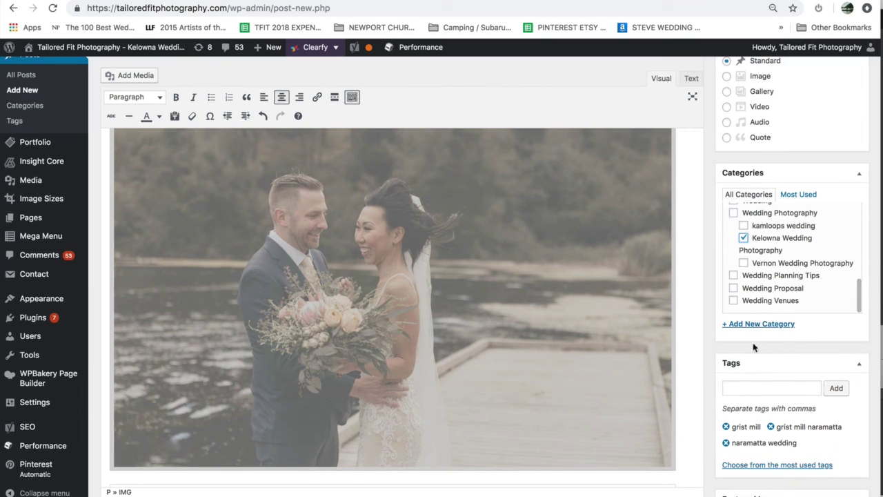
left_click(735, 301)
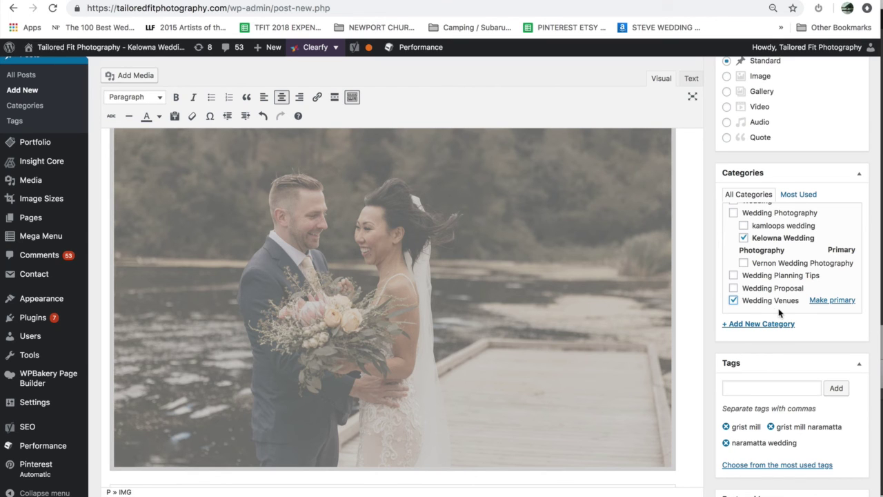
left_click(733, 301)
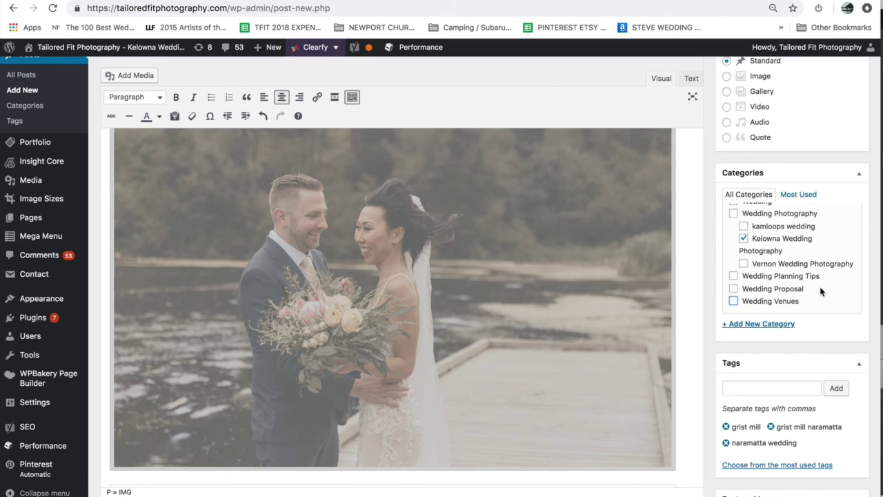
Publish the wedding post immediately.
scroll(821, 291, "up", 10)
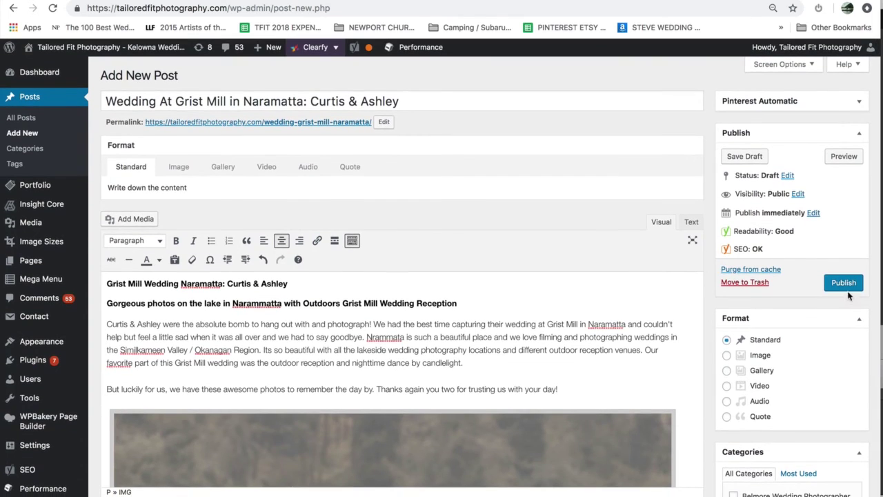
left_click(843, 283)
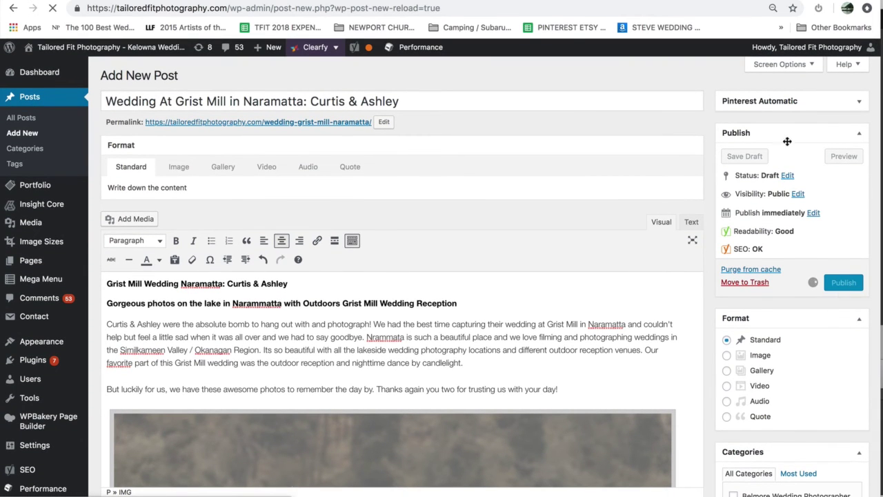
key("ctrl+Left")
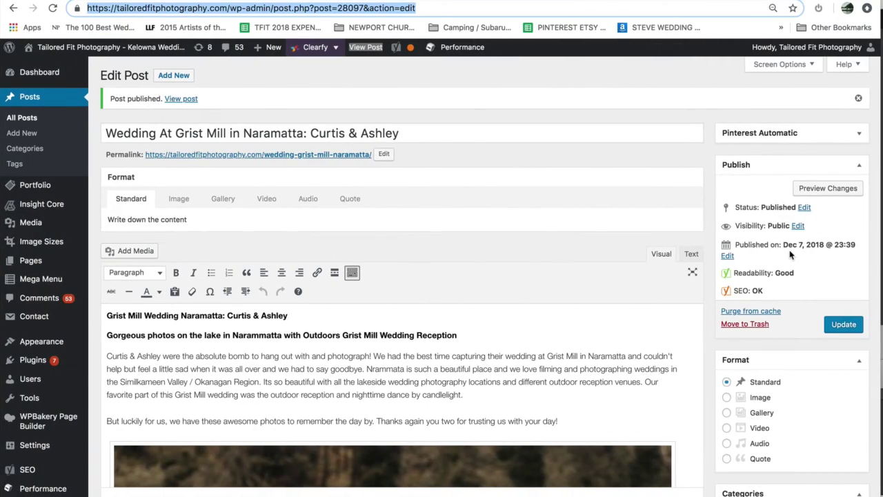
Set the photo of the couple kissing in front of the lake as the featured image and update the published post.
scroll(792, 256, "down", 5)
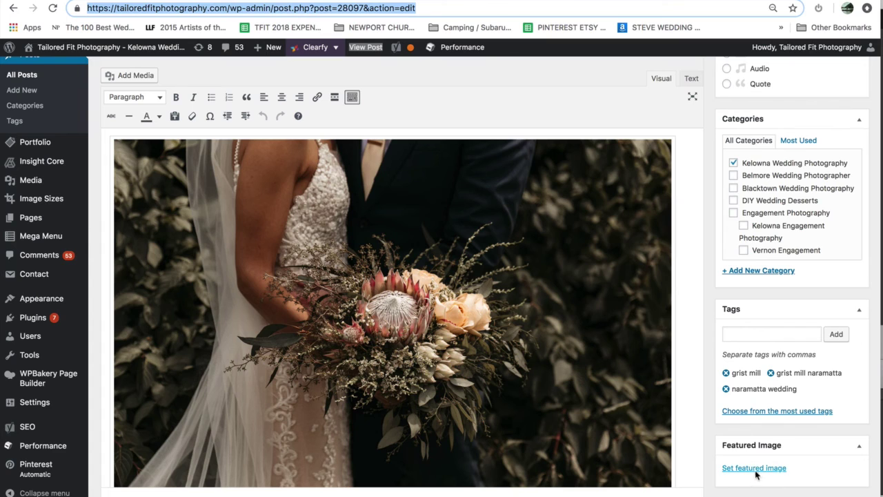
left_click(755, 471)
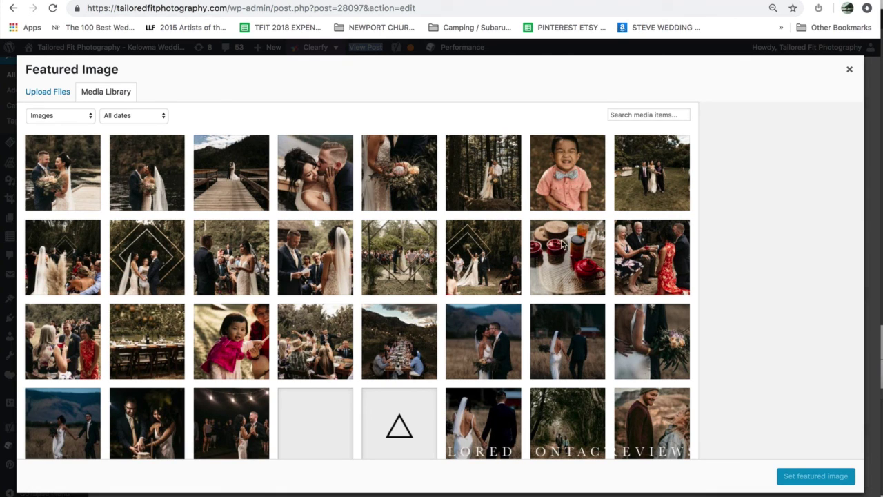
left_click(89, 175)
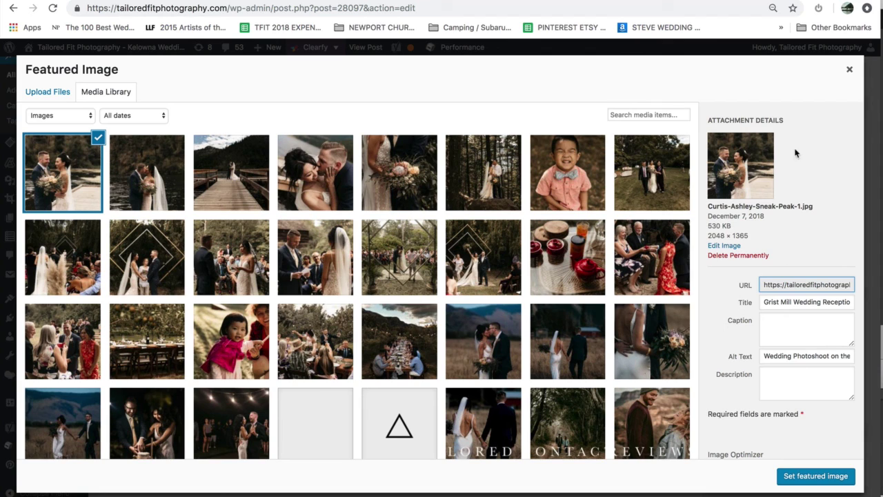
left_click(800, 357)
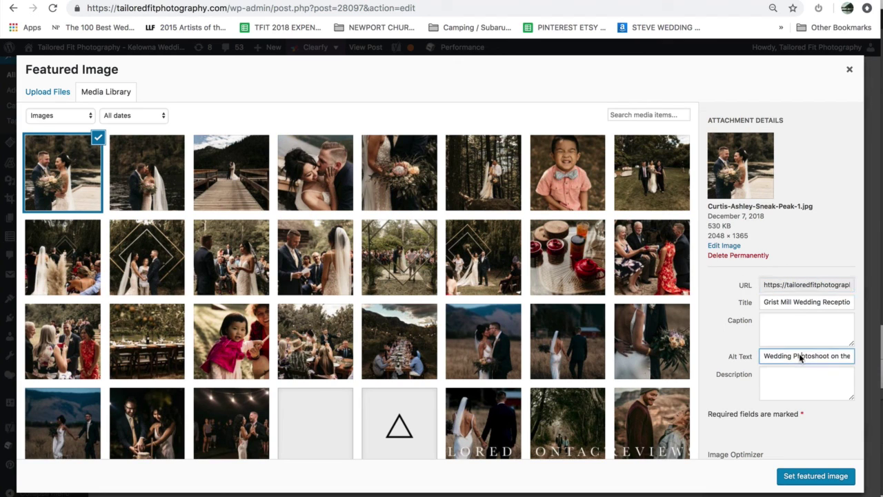
left_click(146, 181)
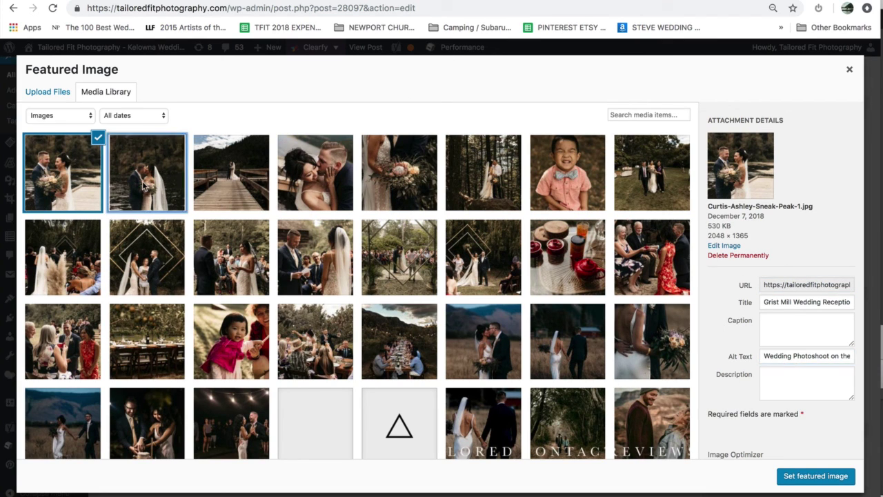
scroll(339, 241, "down", 1)
scroll(338, 240, "up", 1)
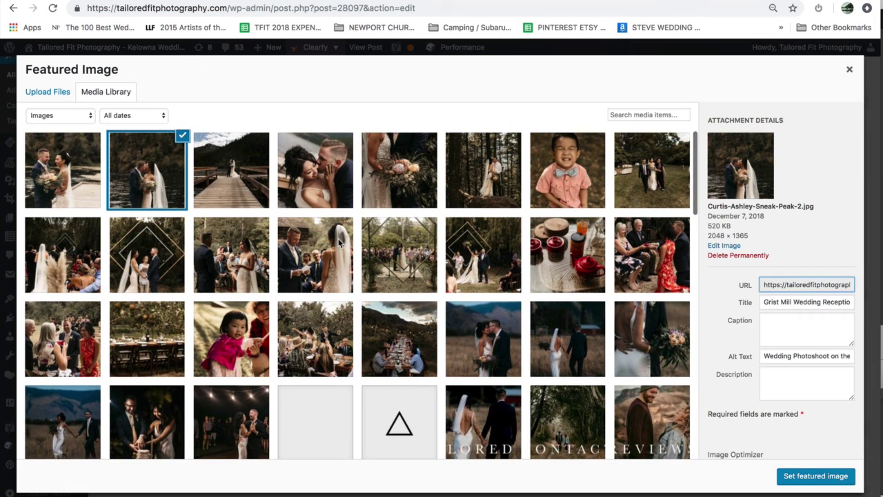
left_click(816, 476)
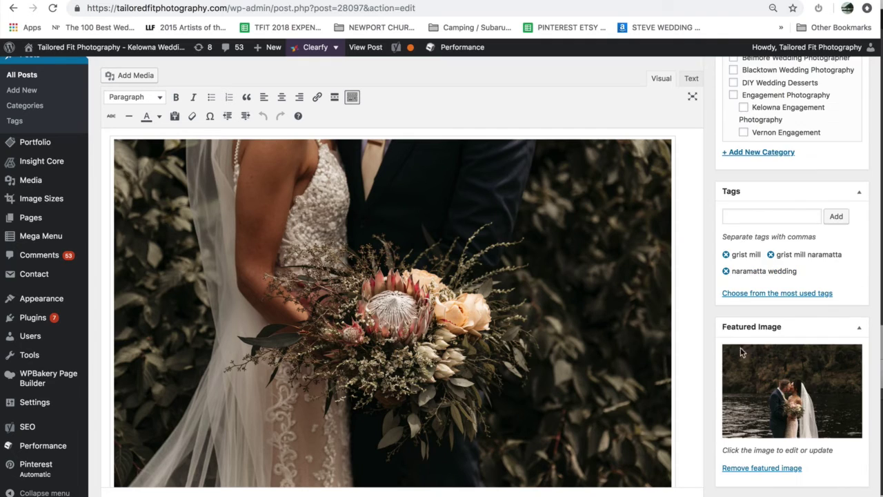
scroll(833, 261, "up", 10)
left_click(839, 272)
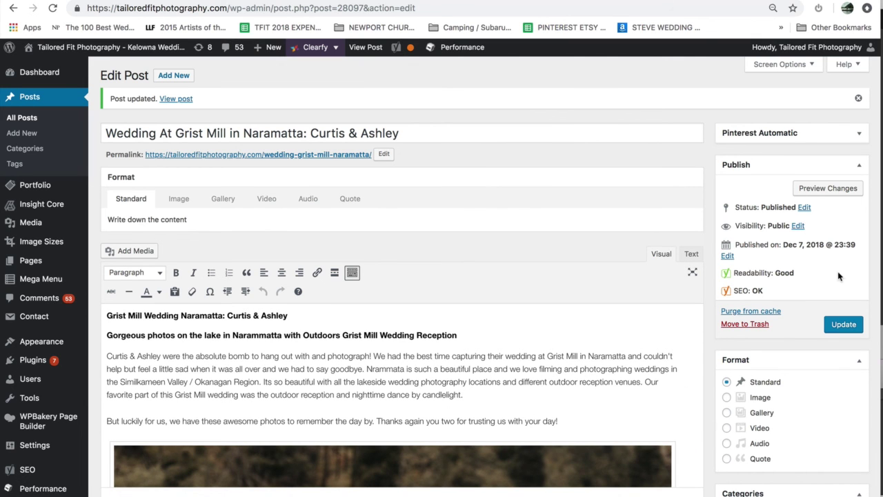
scroll(490, 298, "down", 15)
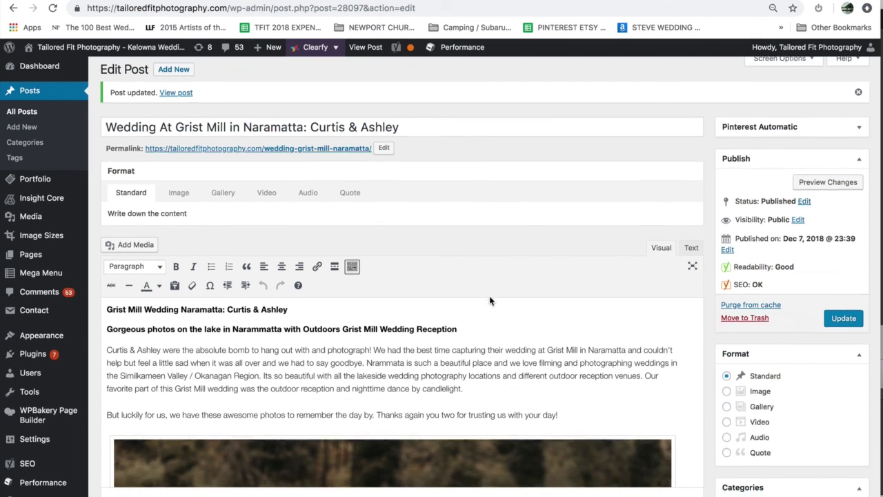
scroll(490, 299, "down", 1)
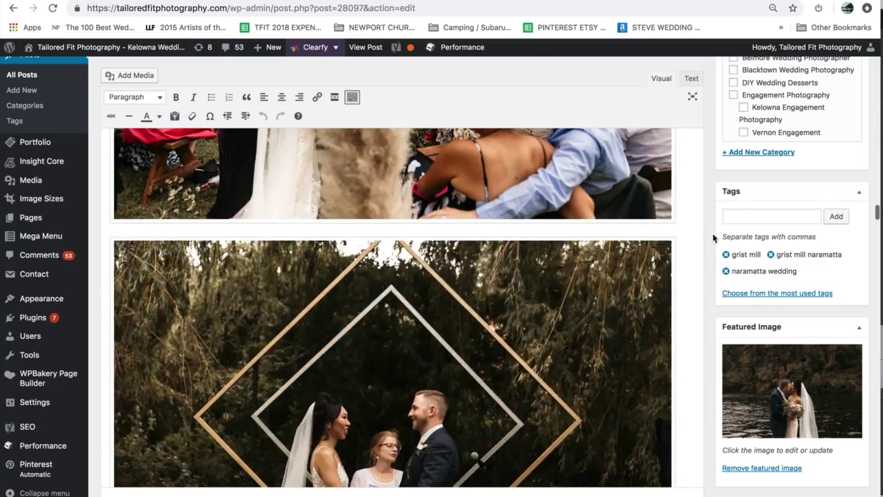